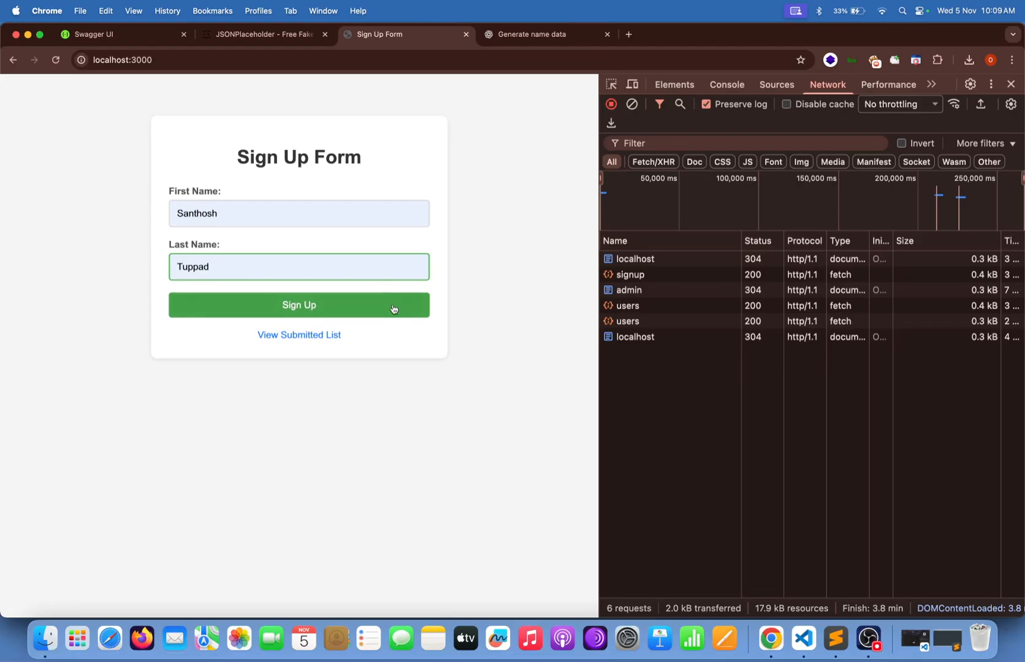
Submit the sign-up form and open the Submitted List showing one submission.
{"action": "left_click", "coordinate": [393, 308]}
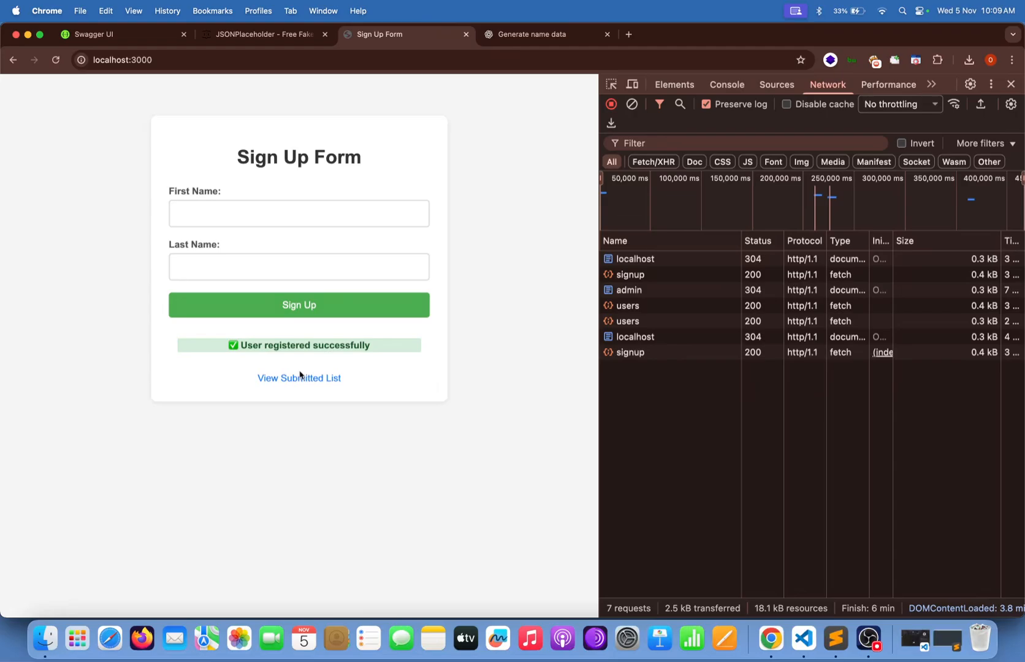
{"action": "left_click", "coordinate": [308, 377]}
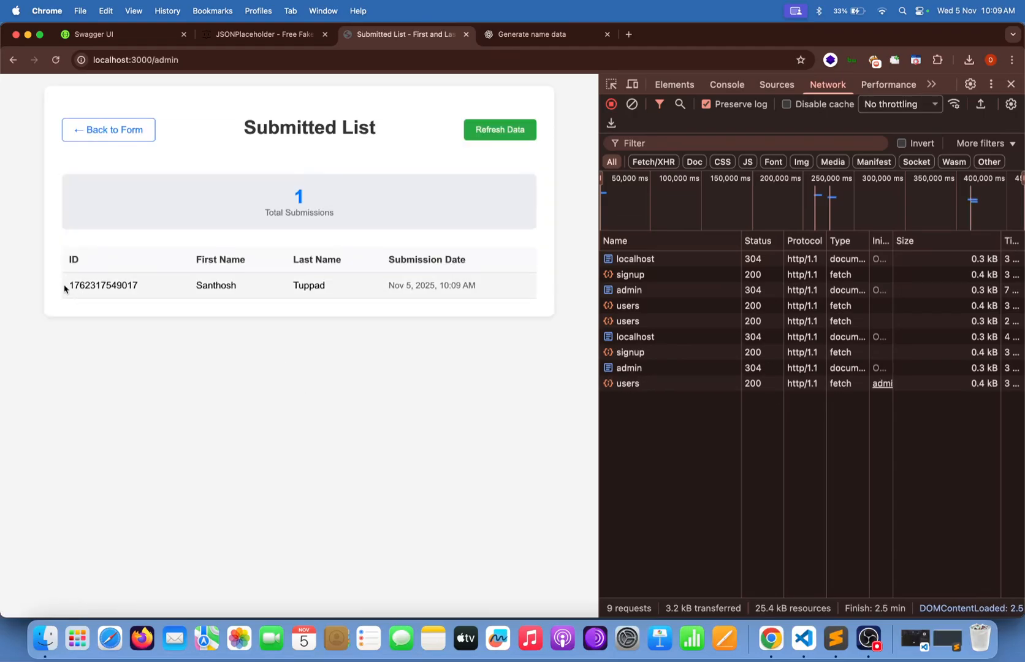
{"action": "left_click_drag", "start_coordinate": [66, 286], "coordinate": [508, 293]}
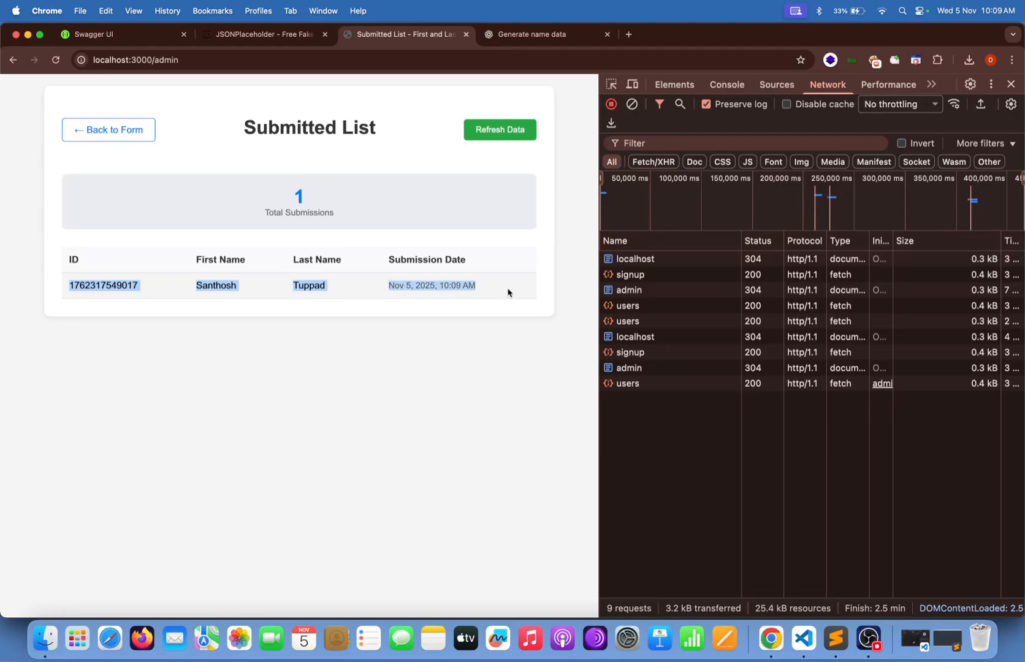
{"action": "left_click", "coordinate": [507, 292]}
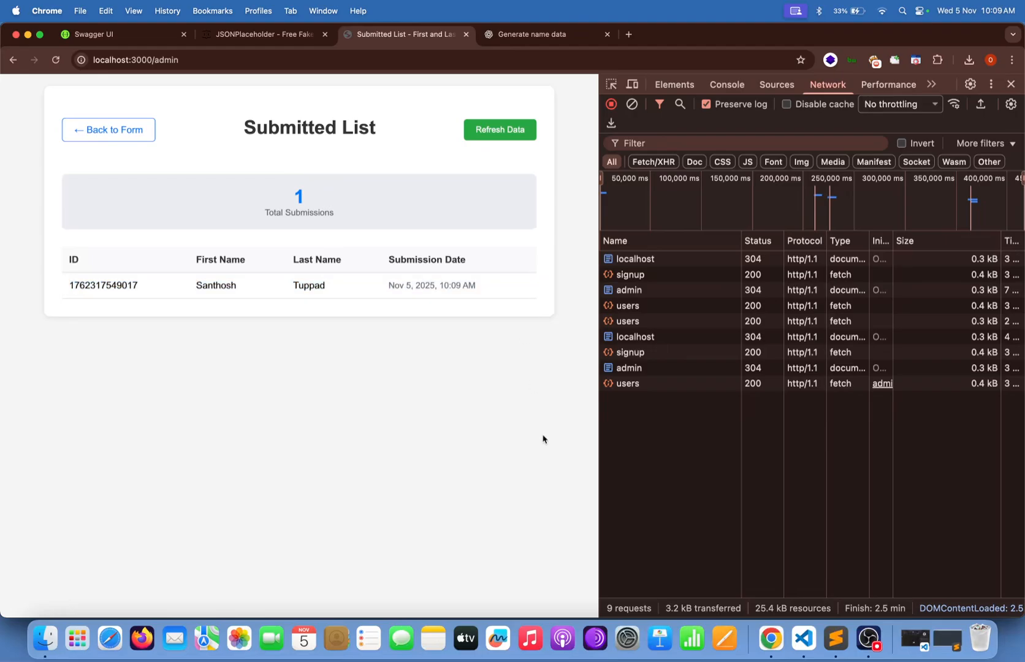
Check the stored first and last name in users.json against the submitted entry.
{"action": "left_click", "coordinate": [835, 639]}
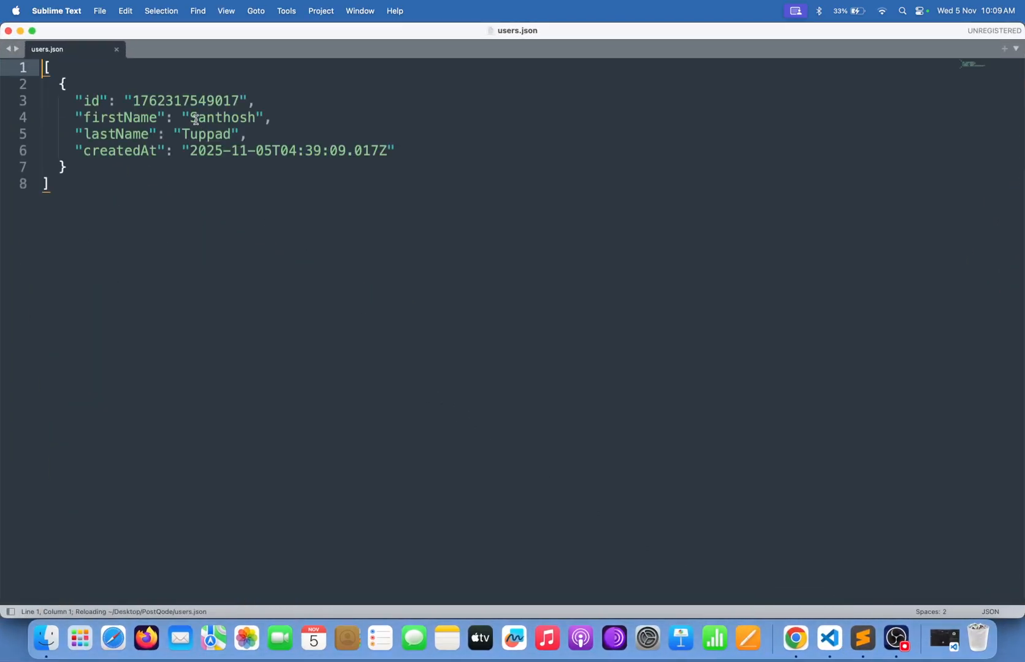
{"action": "left_click", "coordinate": [195, 116]}
{"action": "double_click", "coordinate": [194, 116]}
{"action": "left_click", "coordinate": [198, 134]}
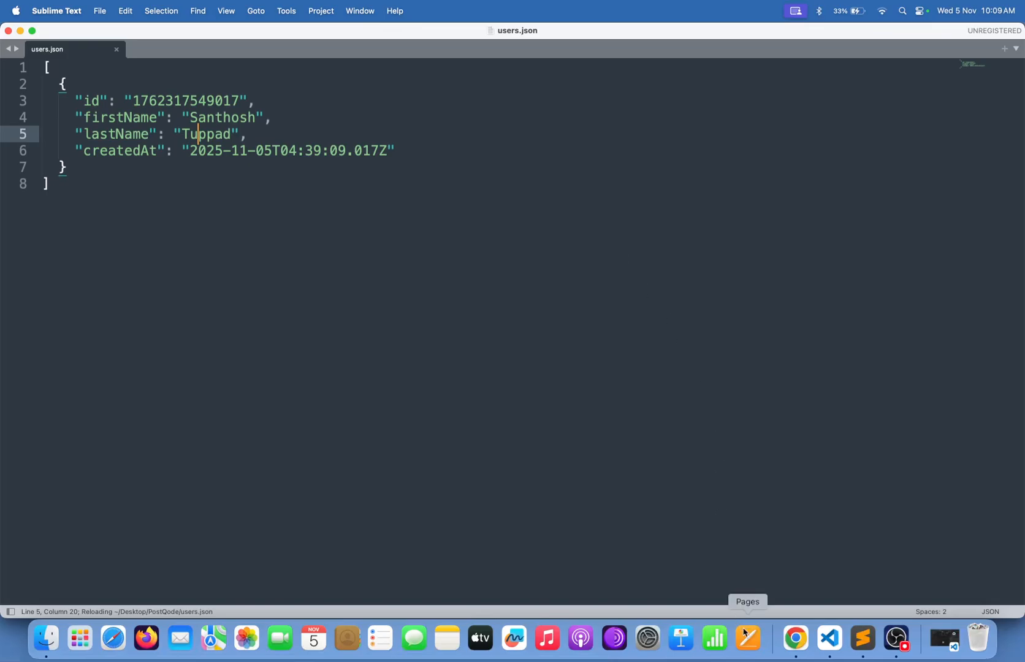
{"action": "left_click", "coordinate": [795, 637]}
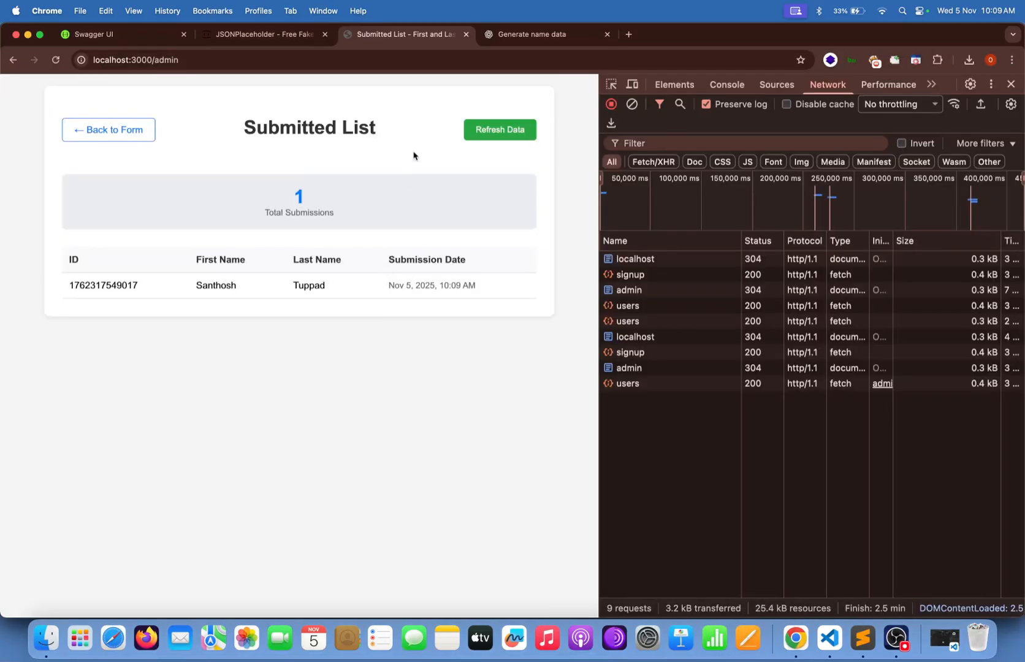
Return to the Sign Up Form and clear test letters from both name fields.
{"action": "left_click", "coordinate": [89, 131]}
{"action": "left_click", "coordinate": [267, 211]}
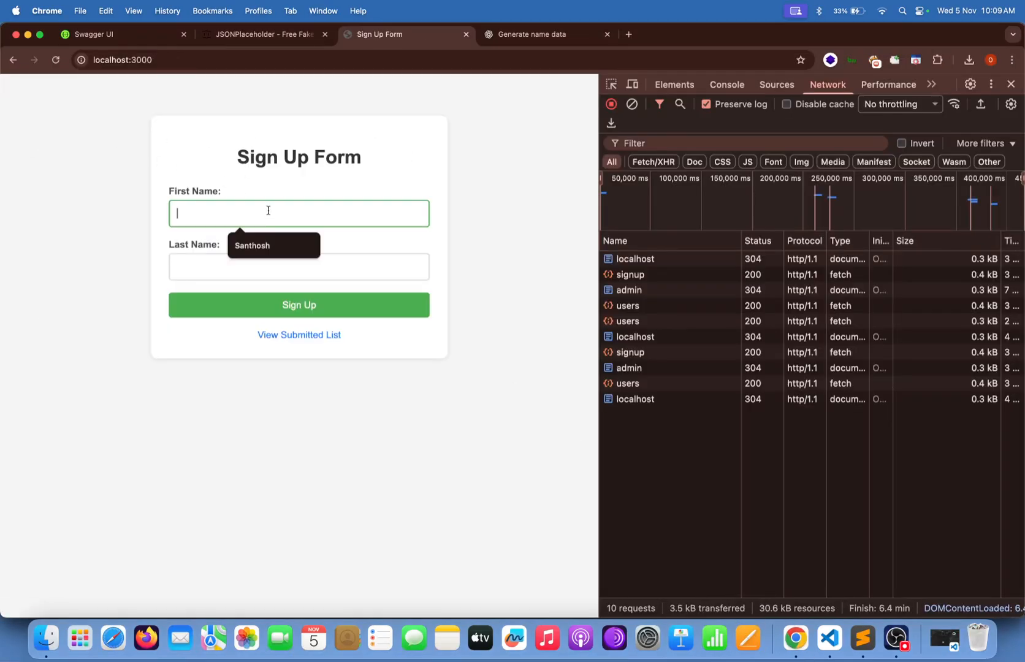
{"action": "type", "text": "A"}
{"action": "left_click", "coordinate": [298, 267]}
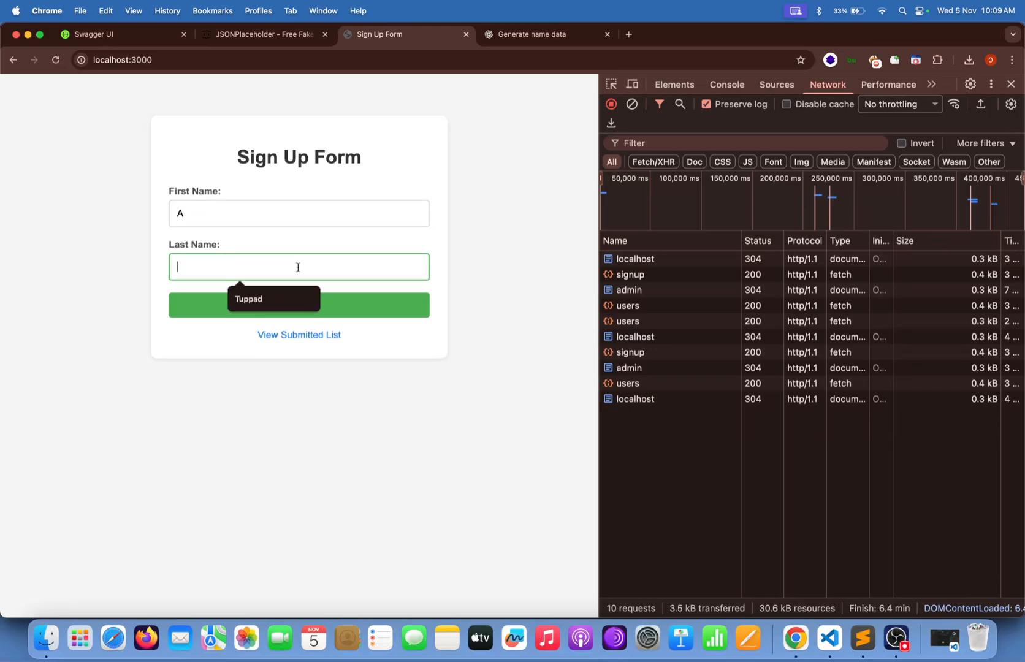
{"action": "type", "text": "B"}
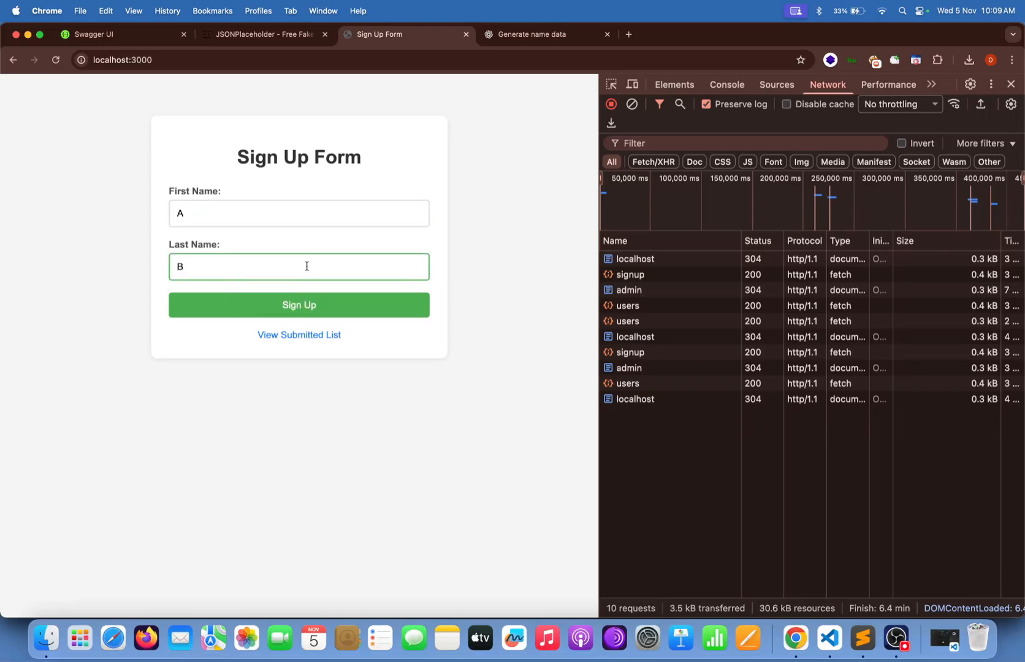
{"action": "key", "text": "BackSpace"}
{"action": "left_click", "coordinate": [287, 207]}
{"action": "key", "text": "BackSpace"}
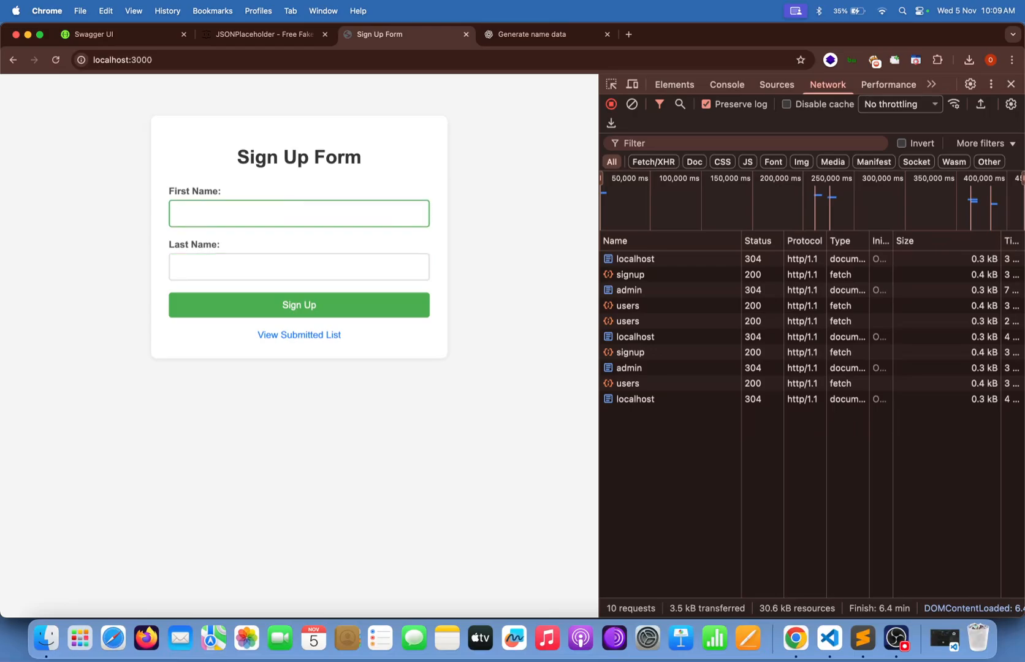
Enter First Name 'John' and Last Name 'Doe', sign up, and view the two-entry list.
{"action": "type", "text": "John Doe"}
{"action": "key", "text": "BackSpace"}
{"action": "key", "text": "BackSpace"}
{"action": "key", "text": "BackSpace"}
{"action": "key", "text": "Tab"}
{"action": "type", "text": "Doe"}
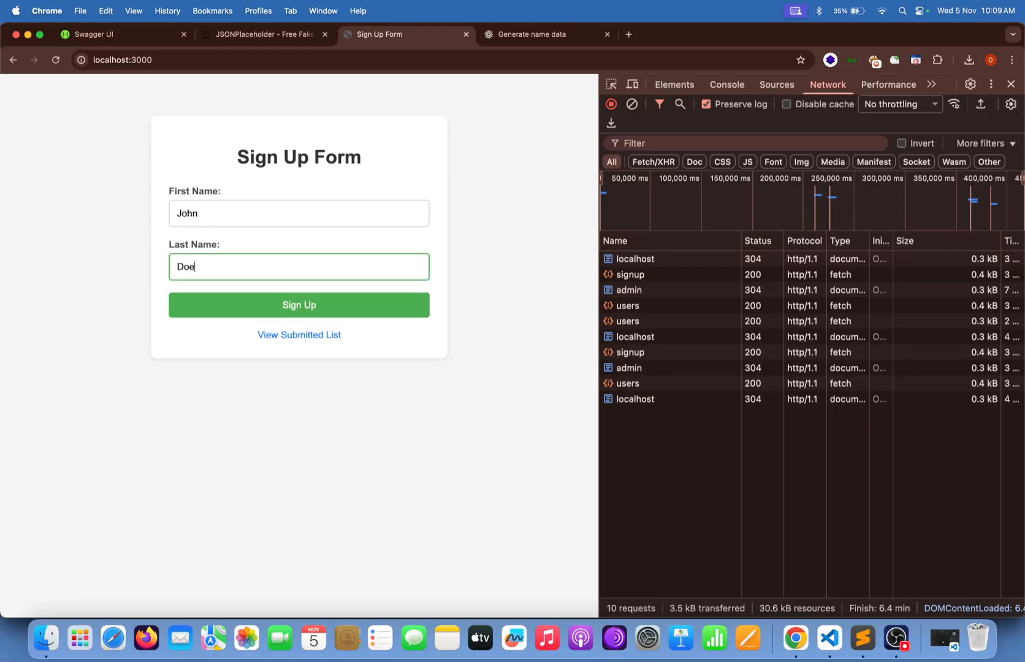
{"action": "left_click", "coordinate": [378, 304]}
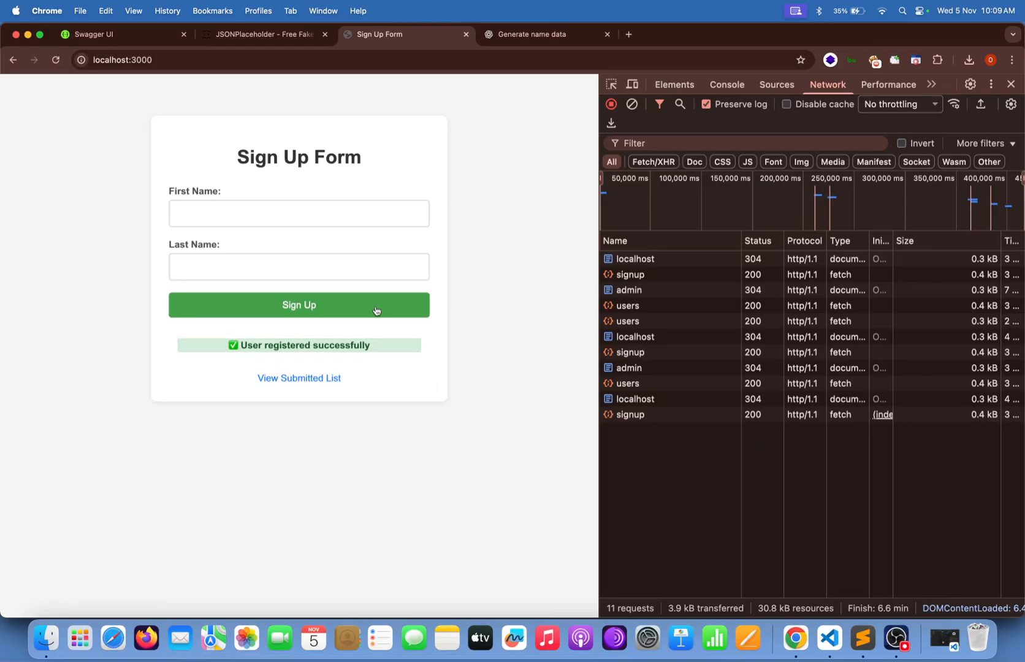
{"action": "left_click", "coordinate": [316, 378]}
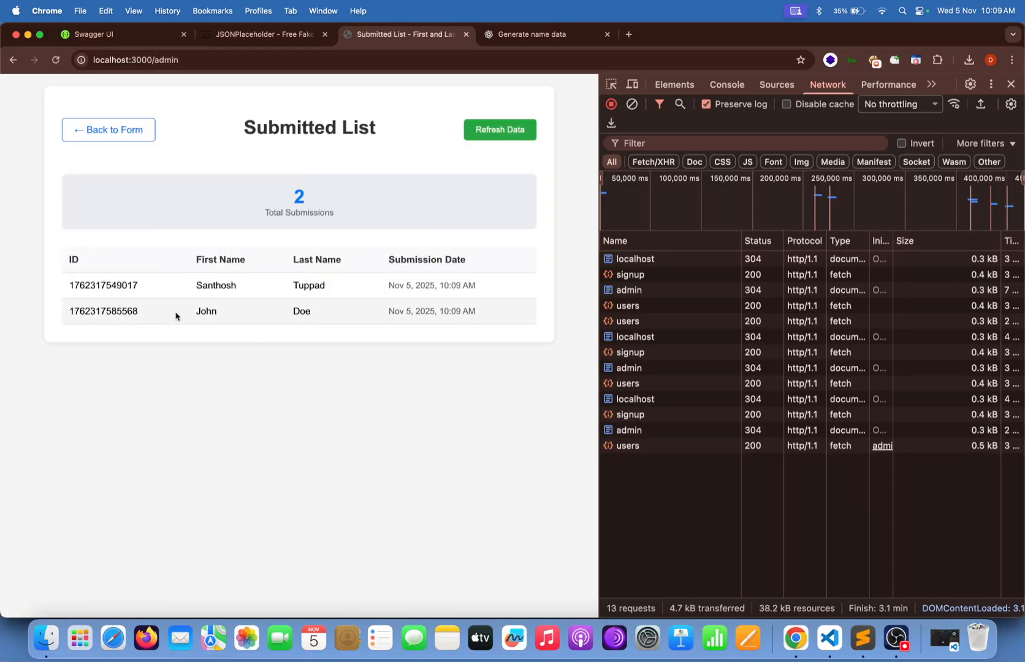
Select and delete the entire contents of users.json in Sublime Text.
{"action": "left_click", "coordinate": [866, 638]}
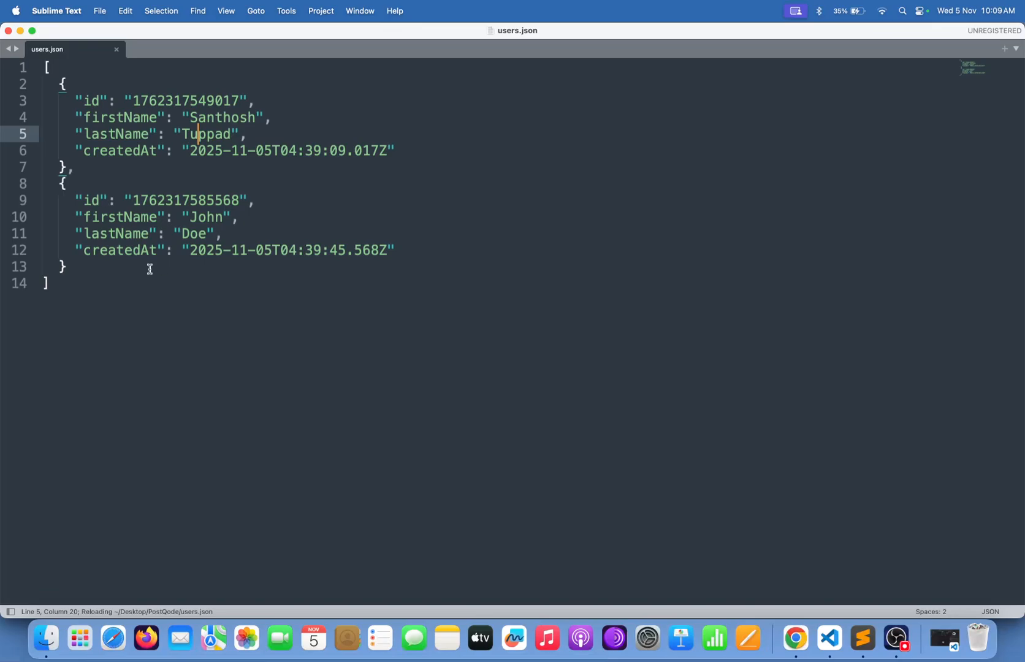
{"action": "left_click_drag", "start_coordinate": [149, 268], "coordinate": [90, 230]}
{"action": "key", "text": "shift+Up"}
{"action": "key", "text": "shift+Up"}
{"action": "key", "text": "shift+Up"}
{"action": "key", "text": "shift+Up"}
{"action": "key", "text": "shift+Up"}
{"action": "key", "text": "shift+Up"}
{"action": "key", "text": "shift+Up"}
{"action": "key", "text": "shift+Up"}
{"action": "key", "text": "shift+Up"}
{"action": "key", "text": "shift+Up"}
{"action": "key", "text": "shift+Up"}
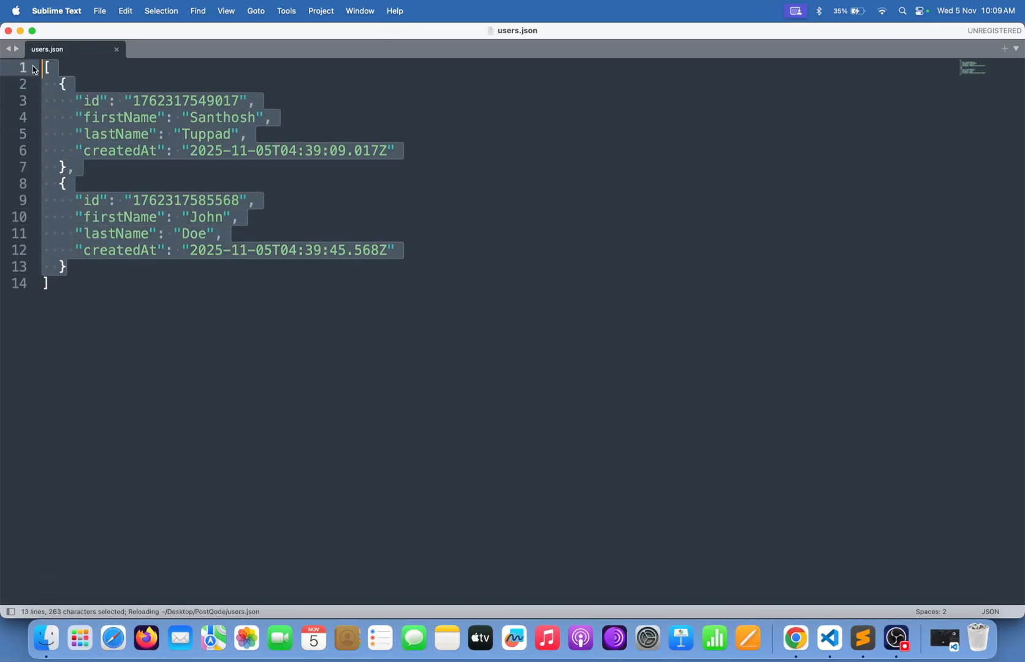
{"action": "left_click", "coordinate": [131, 256]}
{"action": "key", "text": "super+a"}
{"action": "key", "text": "BackSpace"}
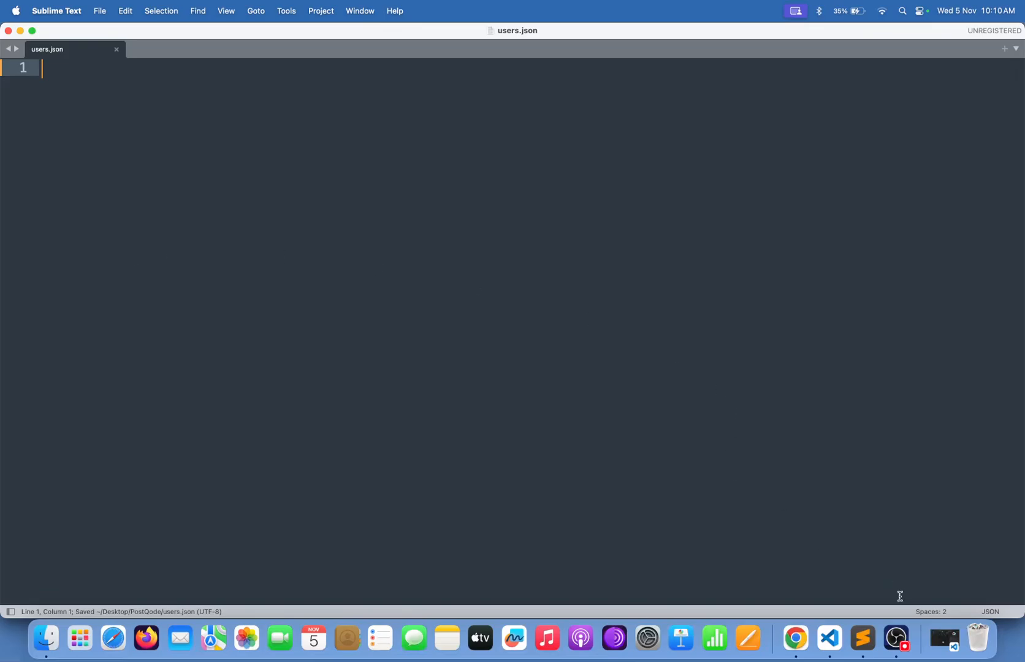
{"action": "left_click", "coordinate": [788, 642]}
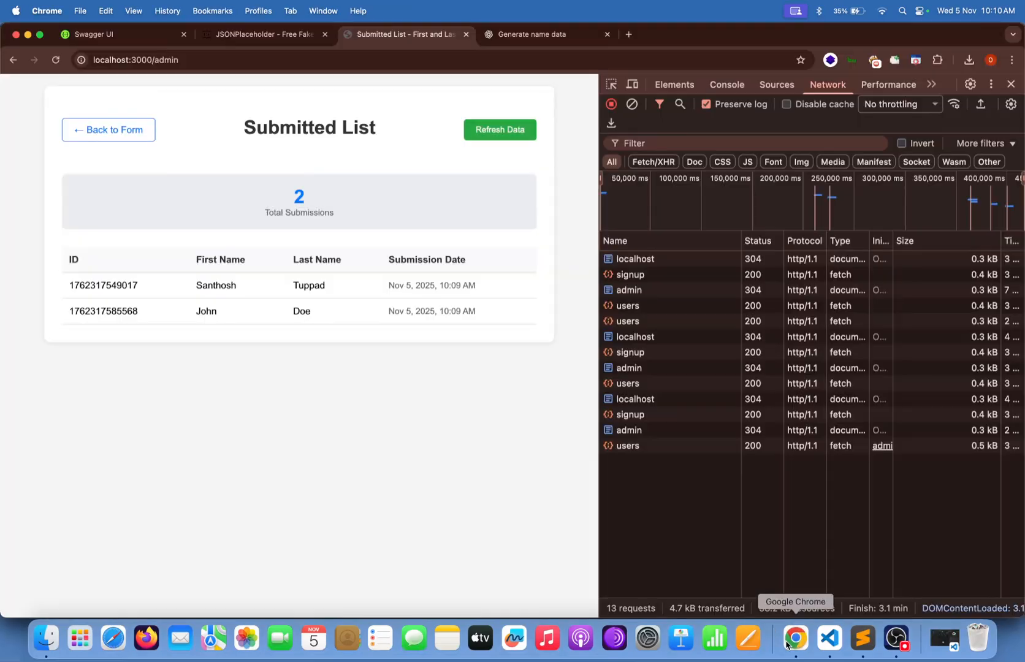
Refresh the Submitted List to show zero submissions, then go back to the Sign Up Form.
{"action": "left_click", "coordinate": [528, 127]}
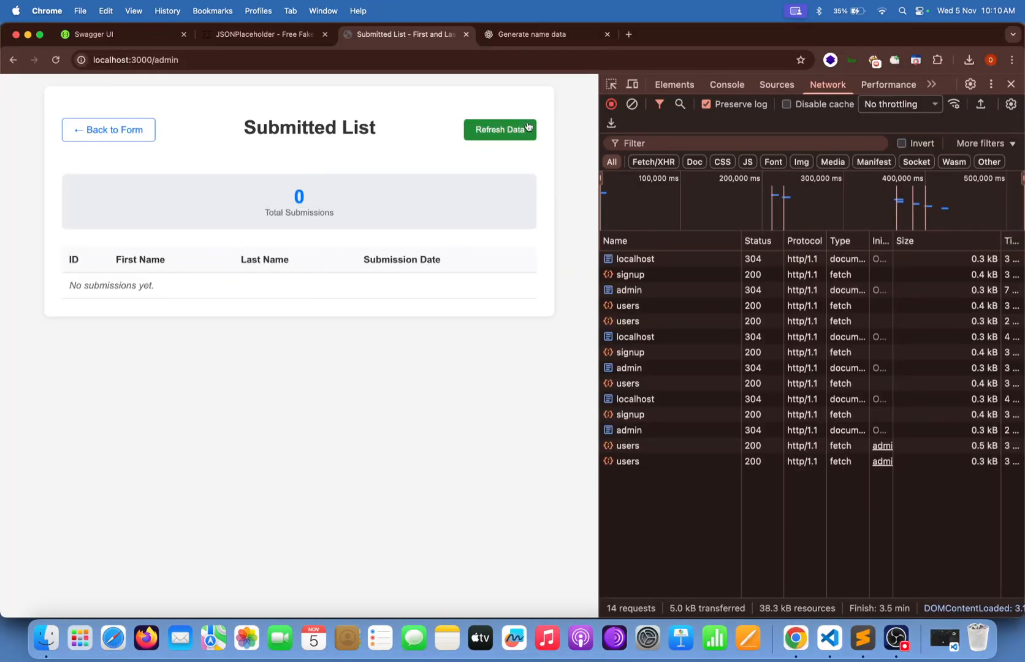
{"action": "left_click", "coordinate": [131, 128]}
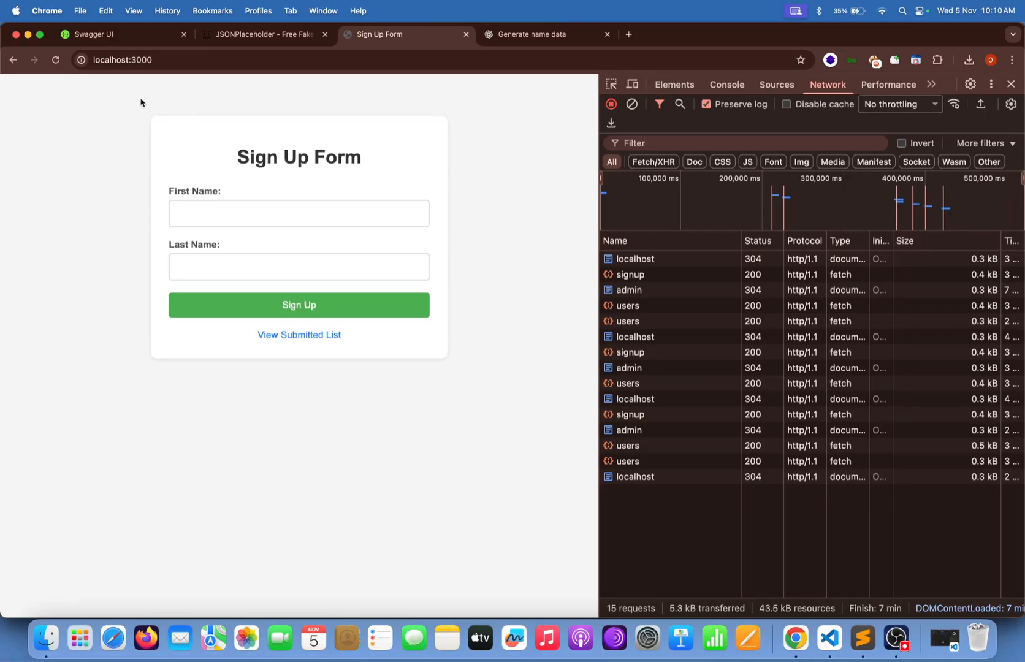
Replace 'localhost' with 127.0.0.1 in the address and load the form at 127.0.0.1:3000.
{"action": "left_click", "coordinate": [159, 66]}
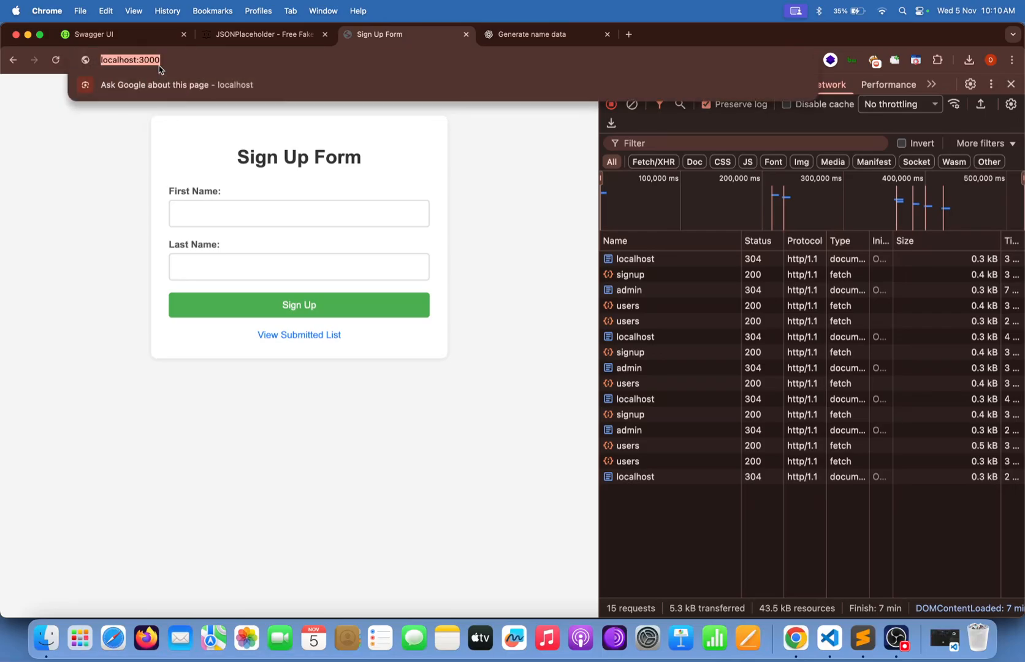
{"action": "left_click", "coordinate": [117, 181]}
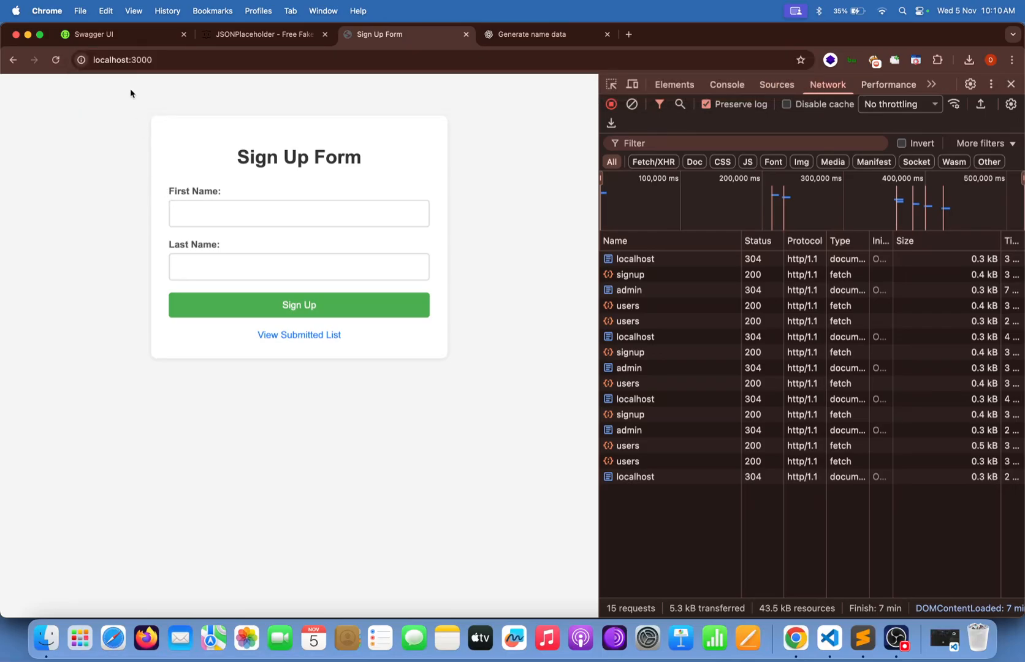
{"action": "left_click", "coordinate": [104, 61]}
{"action": "left_click", "coordinate": [107, 60]}
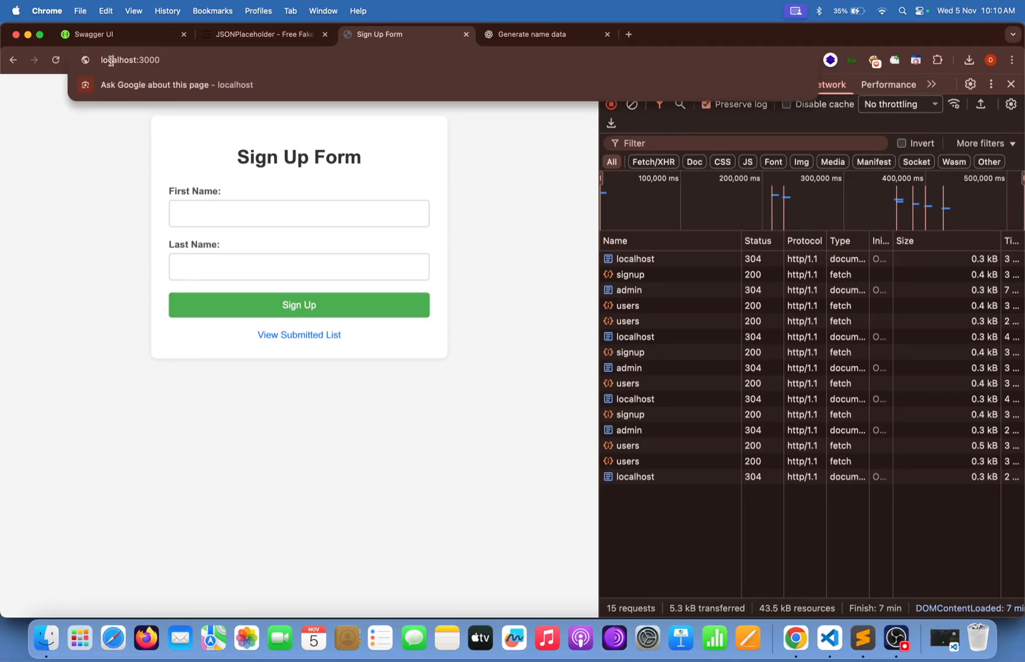
{"action": "double_click", "coordinate": [110, 62]}
{"action": "type", "text": "127."}
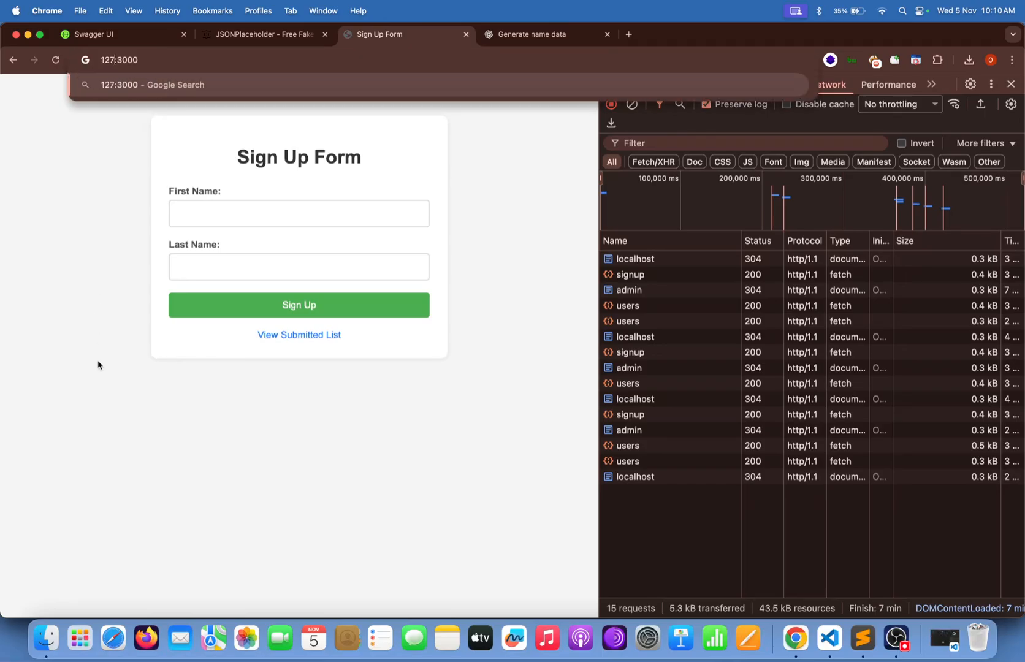
{"action": "type", "text": "0.1"}
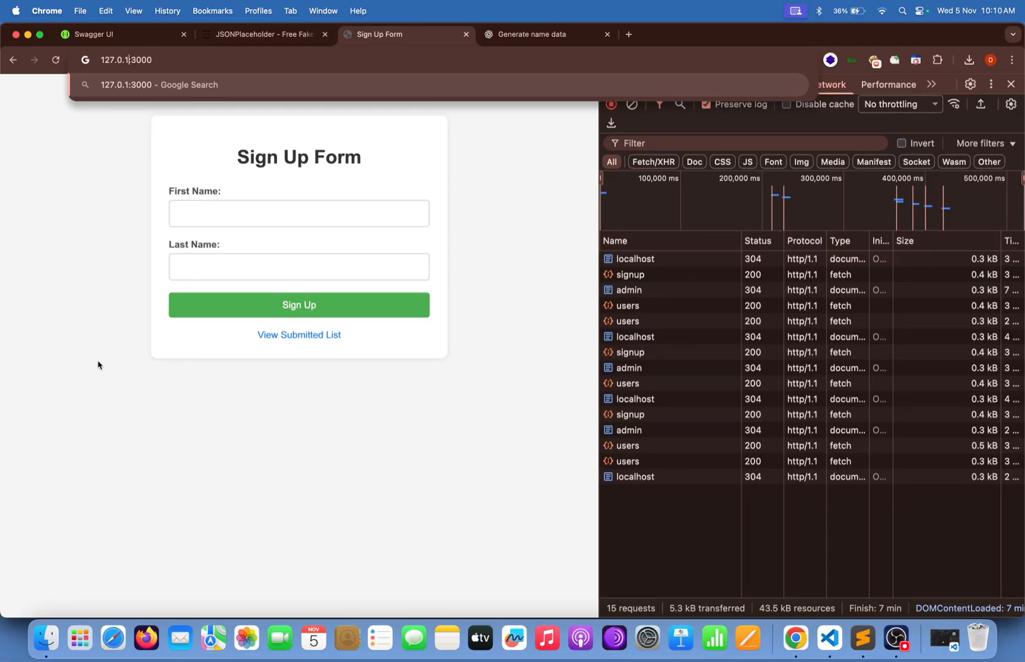
{"action": "key", "text": "BackSpace"}
{"action": "type", "text": "0.1"}
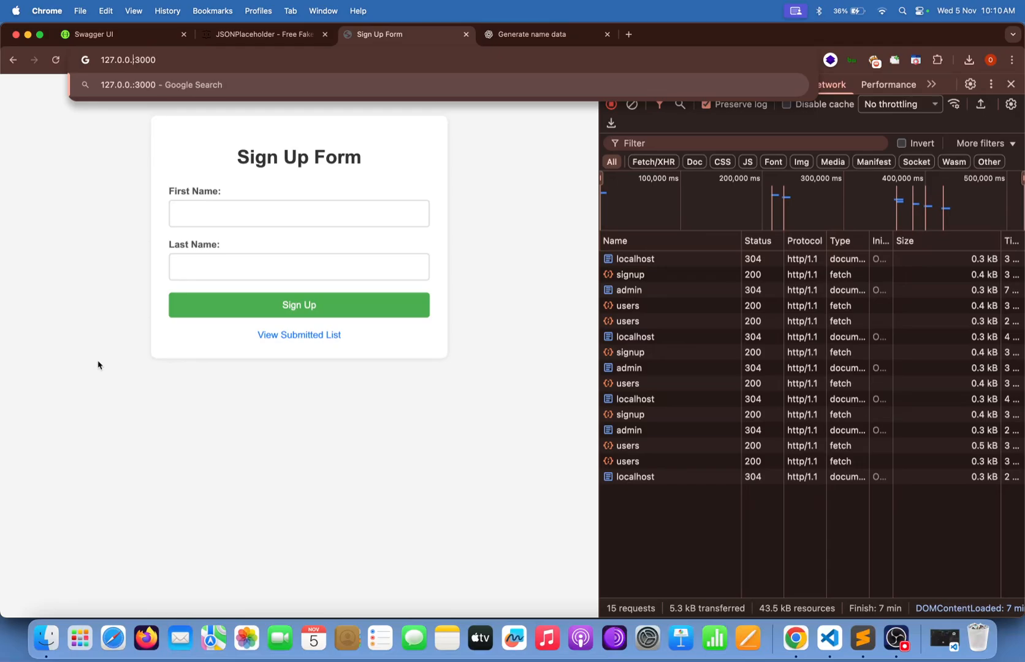
{"action": "key", "text": "Return"}
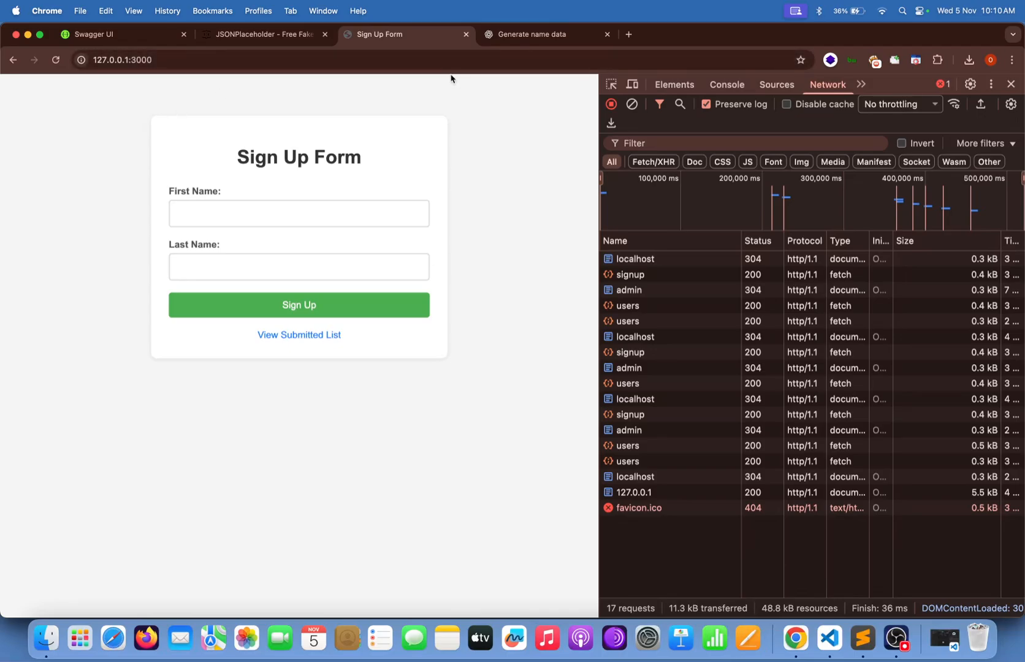
Expand PostQode Test Suites, select the Sign Up test case, and open Data-Driven-Testing's actions.
{"action": "left_click", "coordinate": [830, 638]}
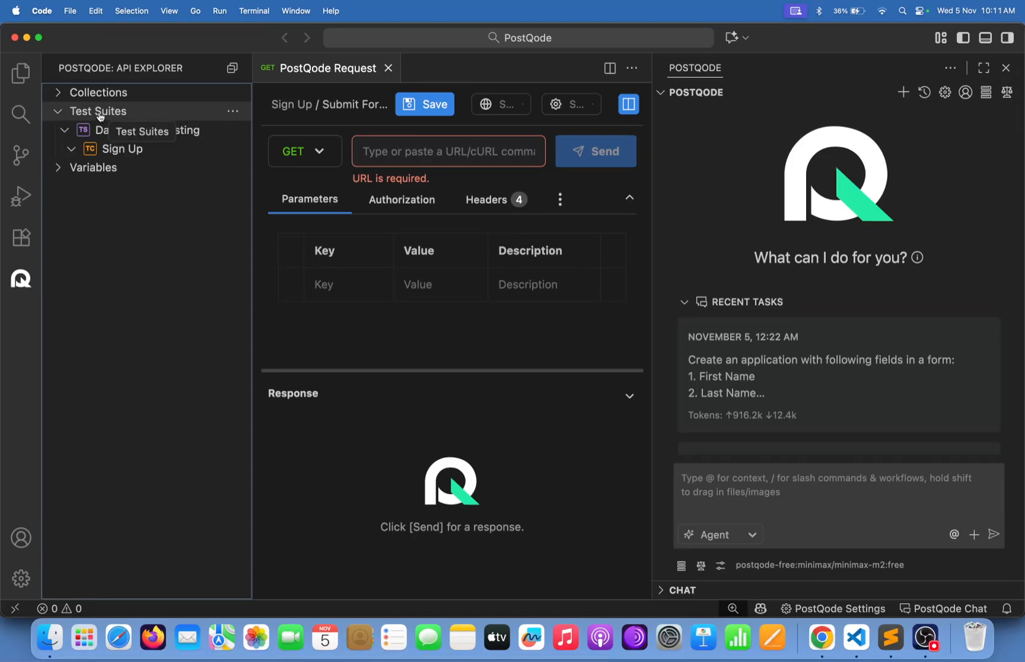
{"action": "left_click", "coordinate": [61, 112]}
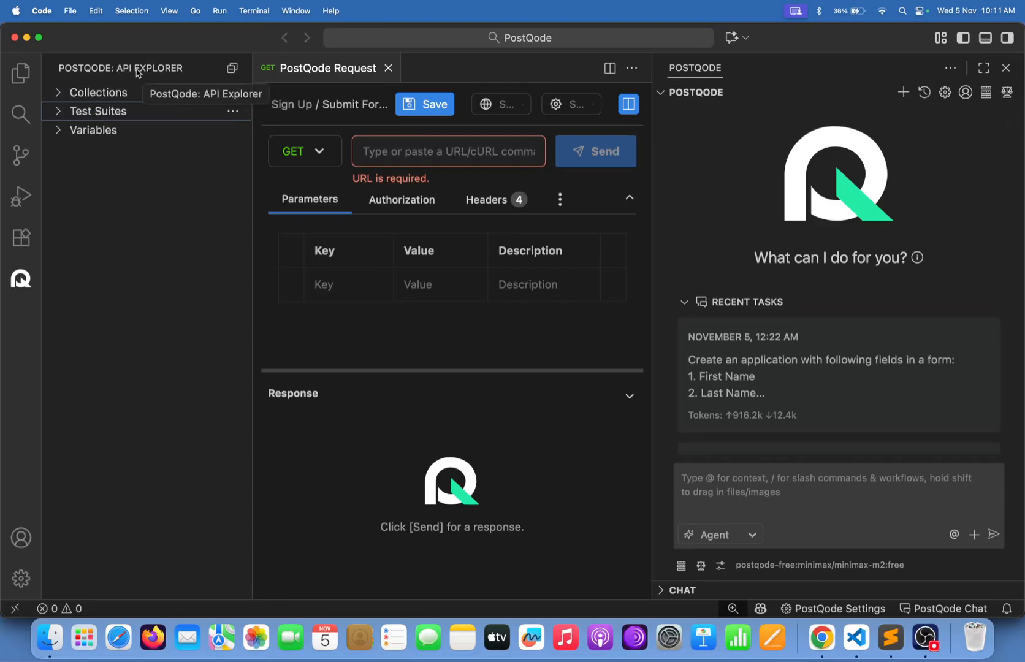
{"action": "left_click", "coordinate": [232, 110]}
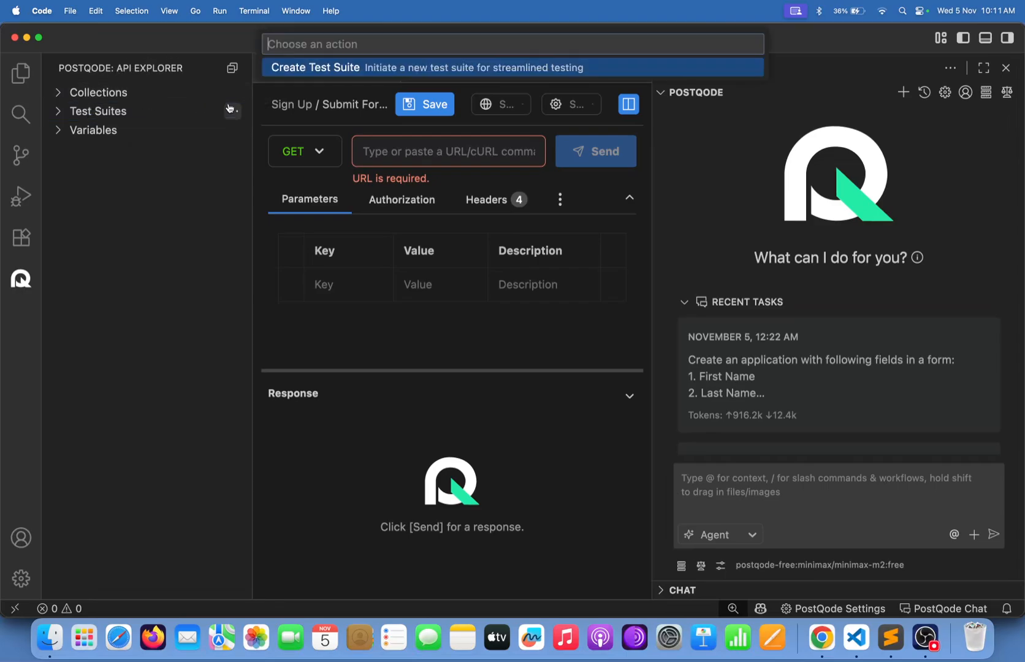
{"action": "left_click", "coordinate": [64, 112]}
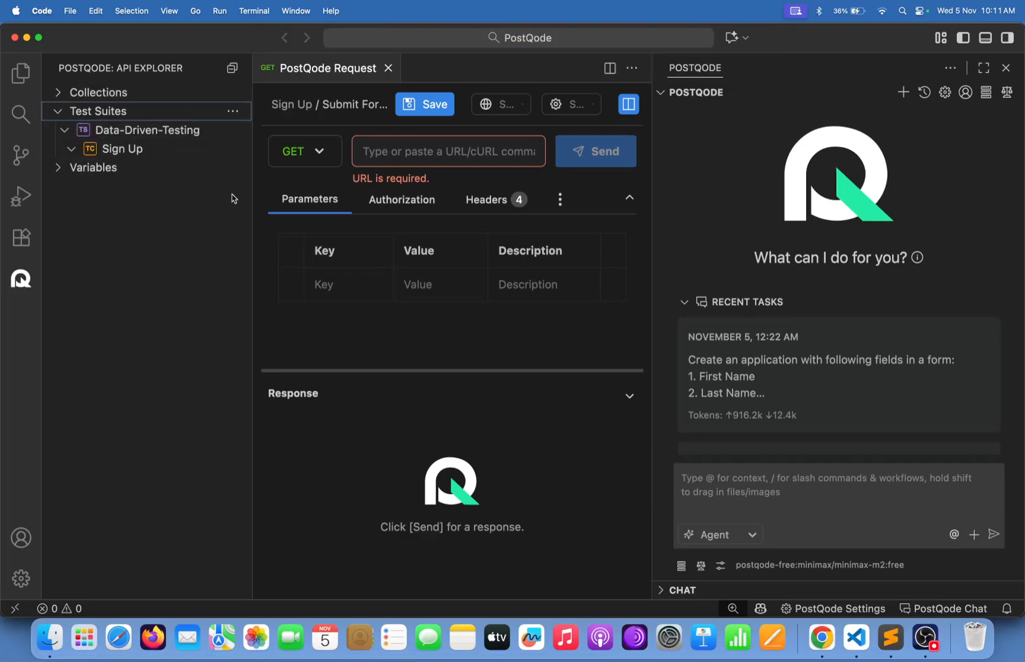
{"action": "left_click", "coordinate": [161, 147]}
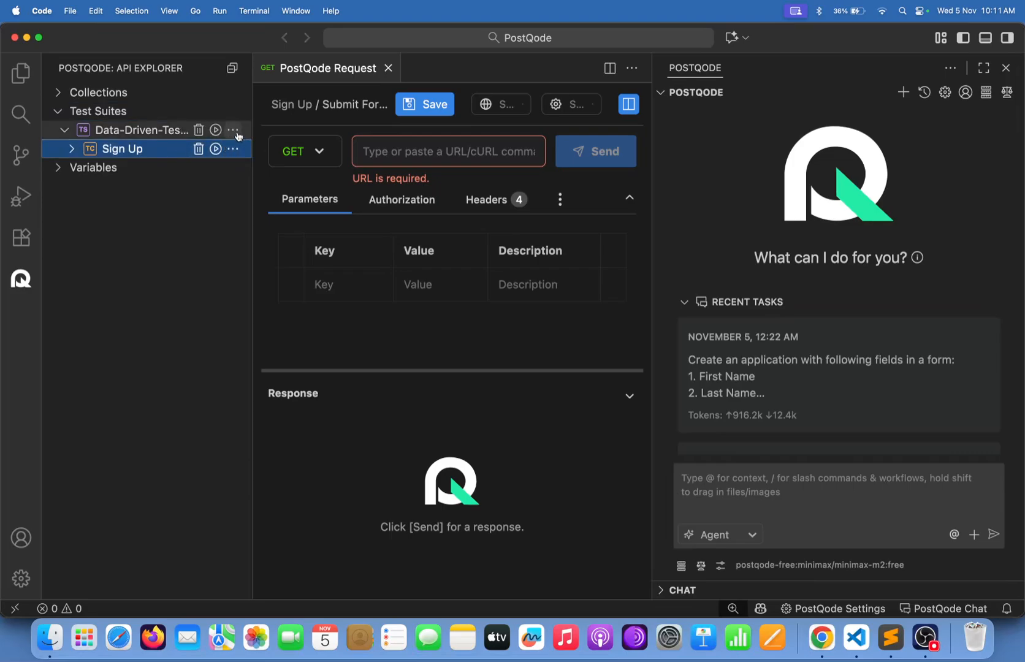
{"action": "left_click", "coordinate": [233, 130]}
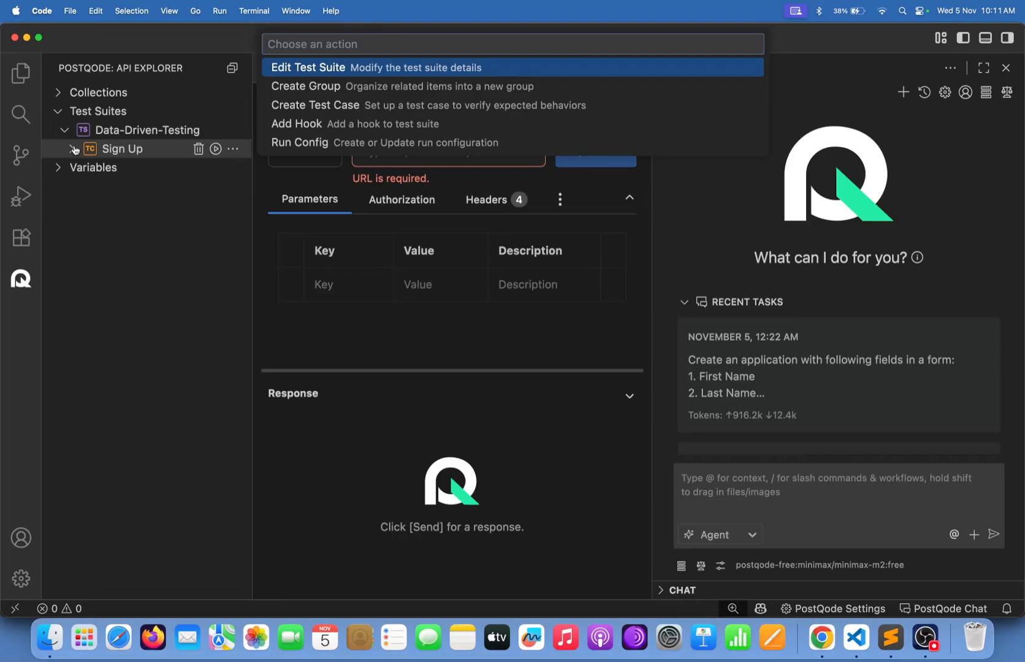
Close the suite's actions, expand the Sign Up test case, and save its empty request.
{"action": "left_click", "coordinate": [204, 211]}
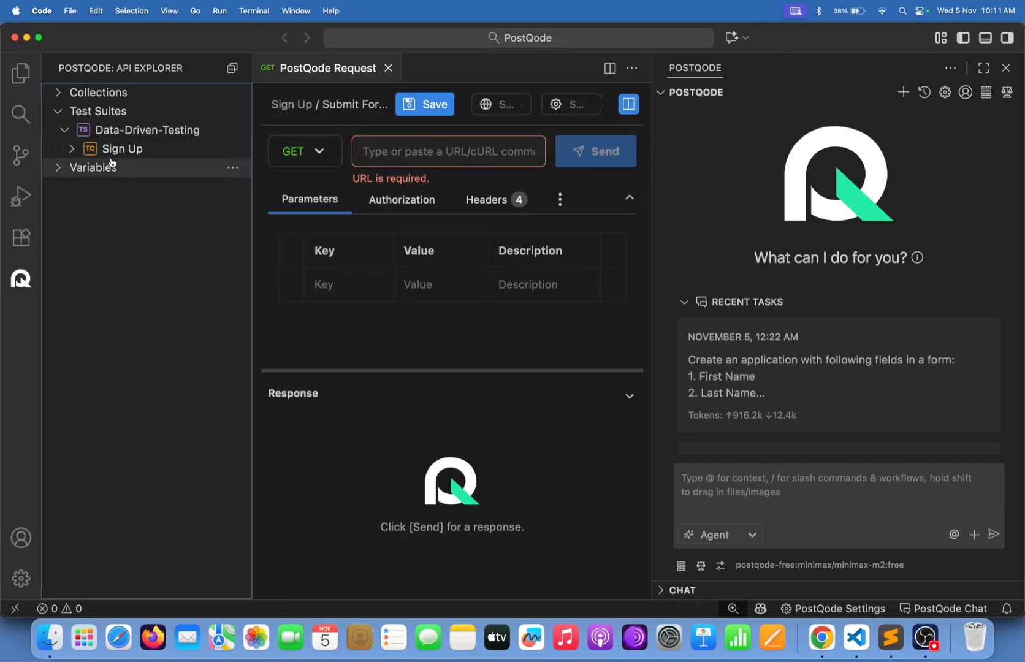
{"action": "left_click", "coordinate": [73, 150]}
{"action": "left_click", "coordinate": [404, 145]}
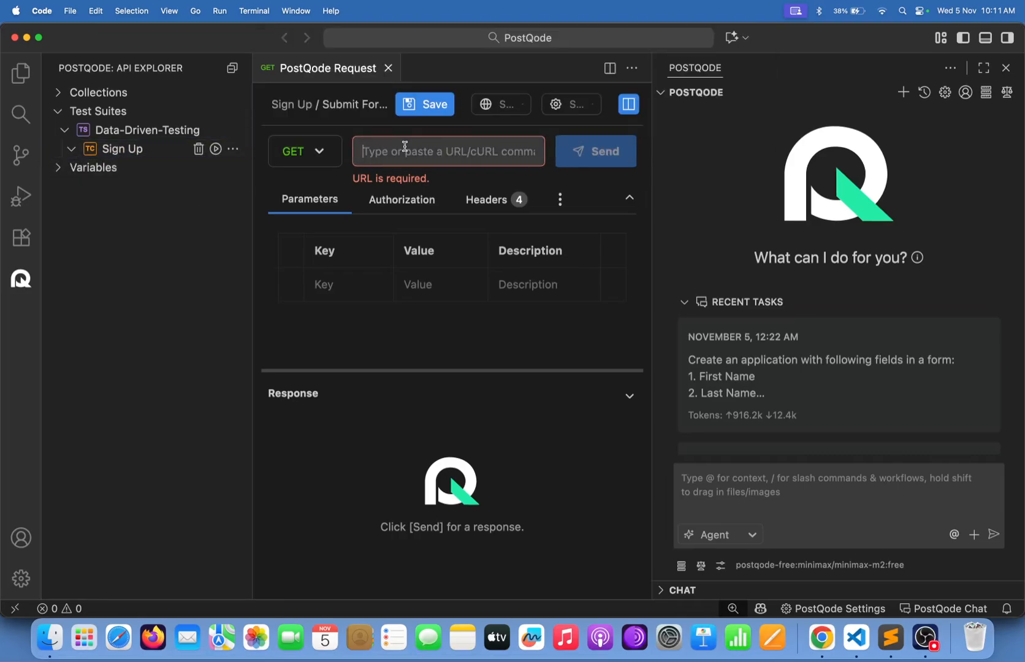
{"action": "left_click", "coordinate": [434, 105]}
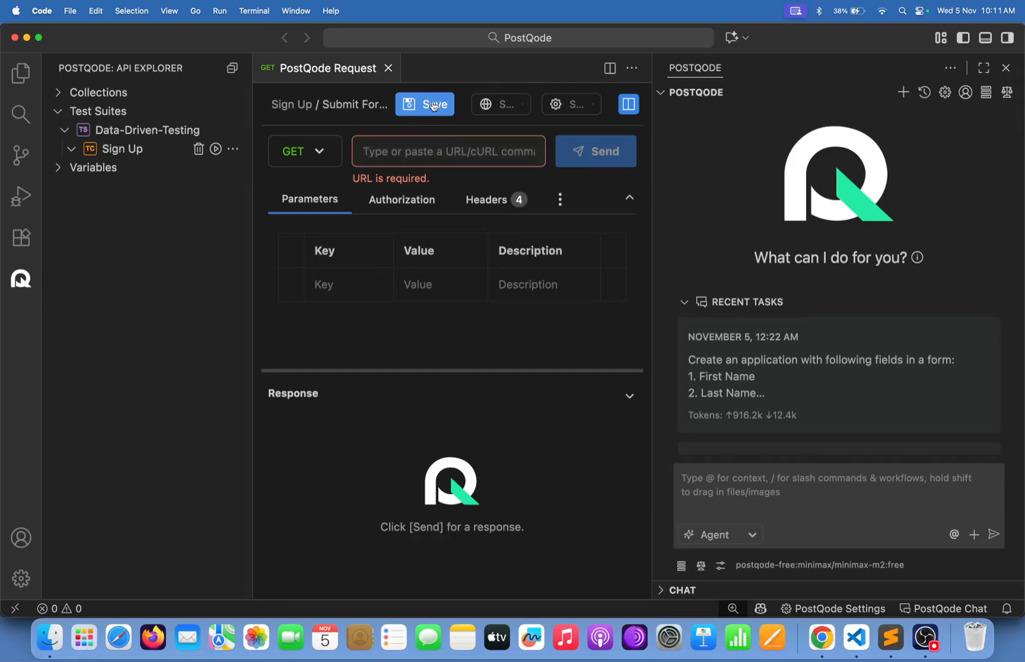
{"action": "left_click", "coordinate": [412, 151]}
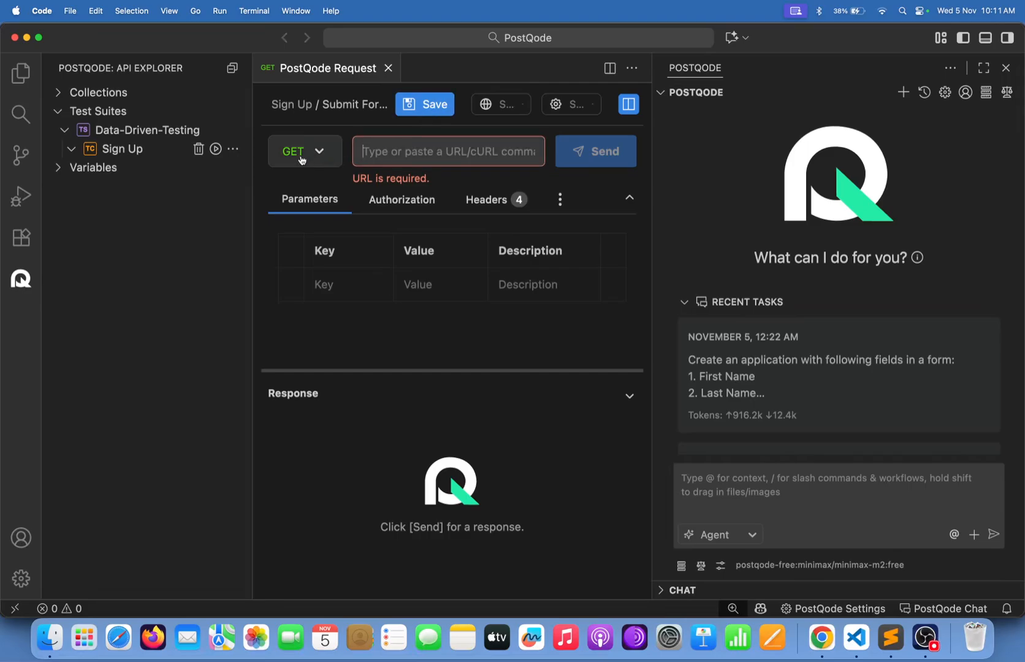
{"action": "left_click", "coordinate": [233, 150]}
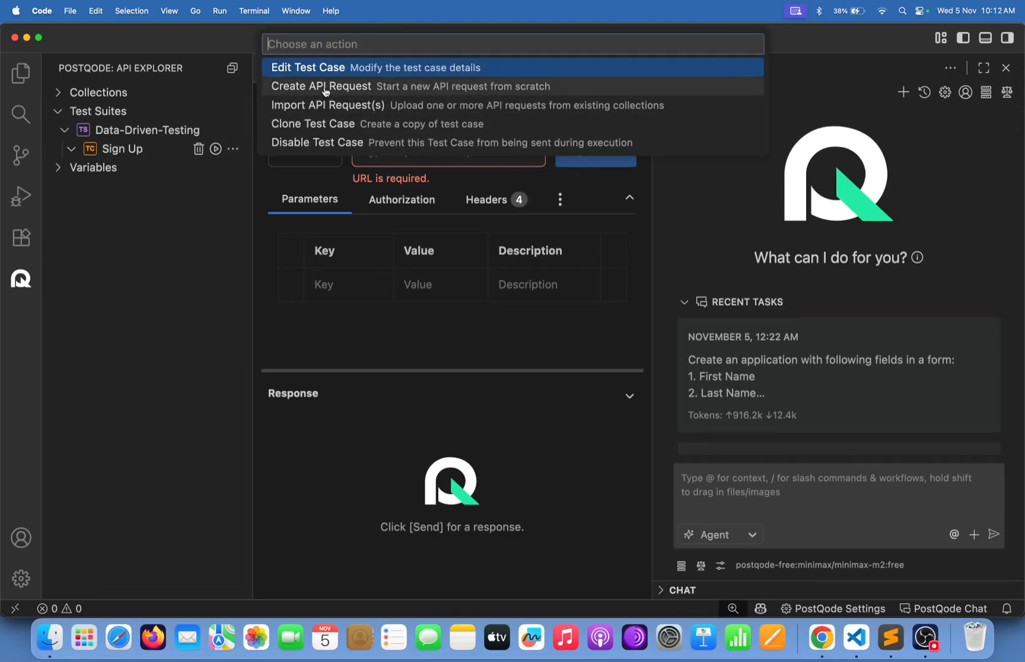
{"action": "left_click", "coordinate": [203, 248]}
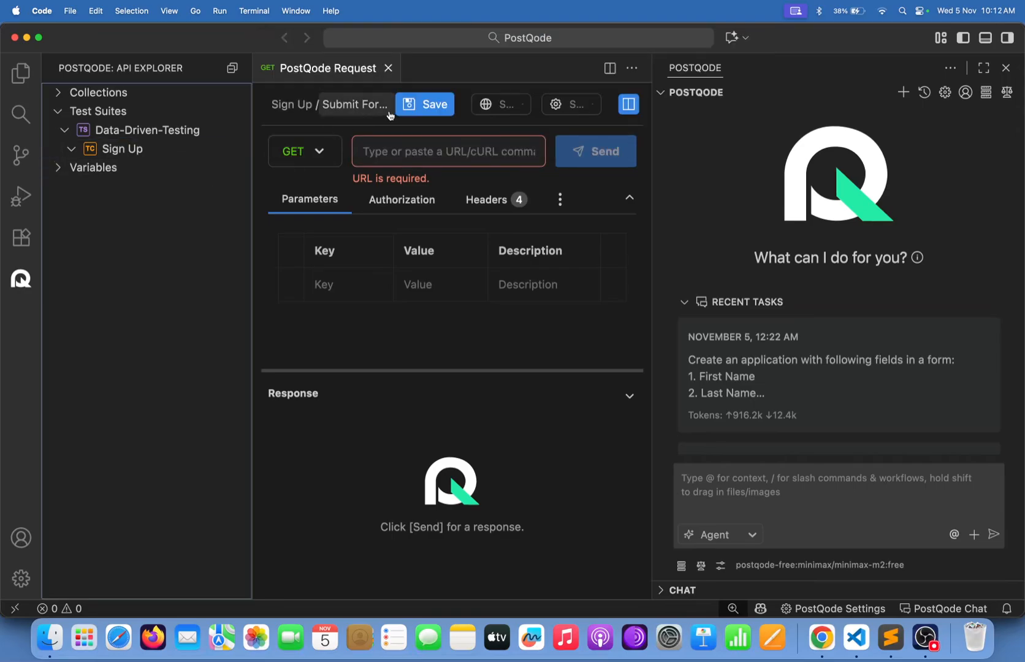
{"action": "left_click", "coordinate": [426, 147]}
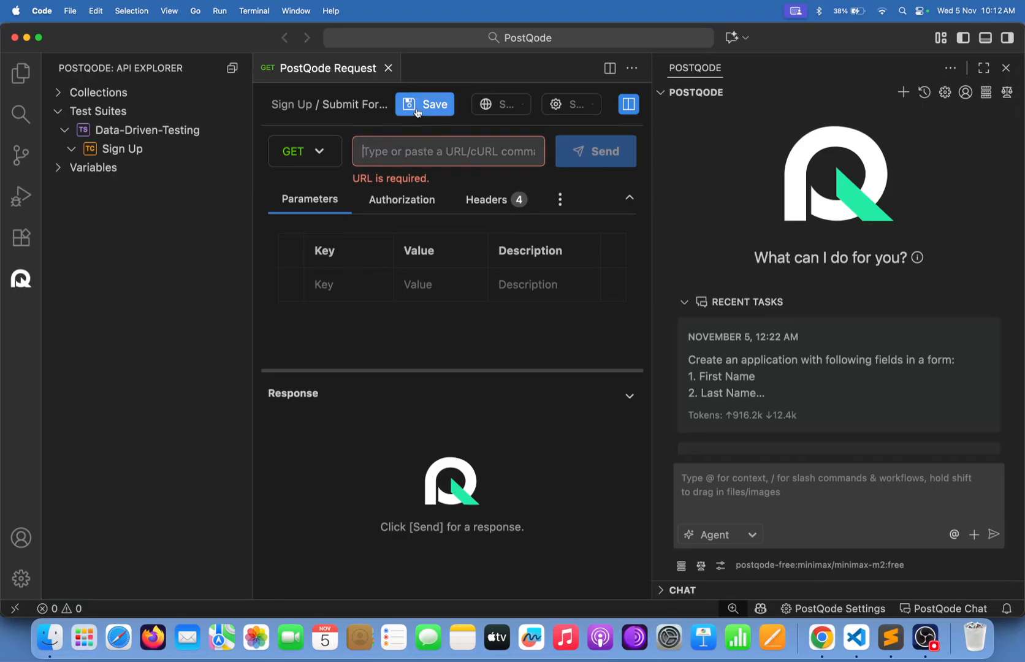
{"action": "left_click", "coordinate": [821, 639]}
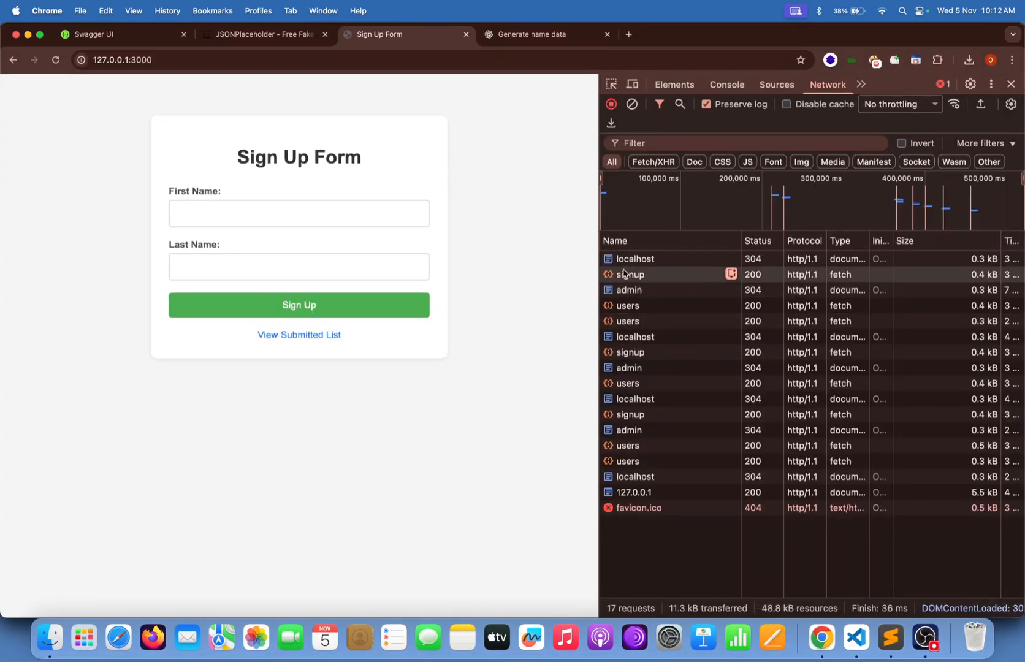
{"action": "left_click", "coordinate": [625, 415]}
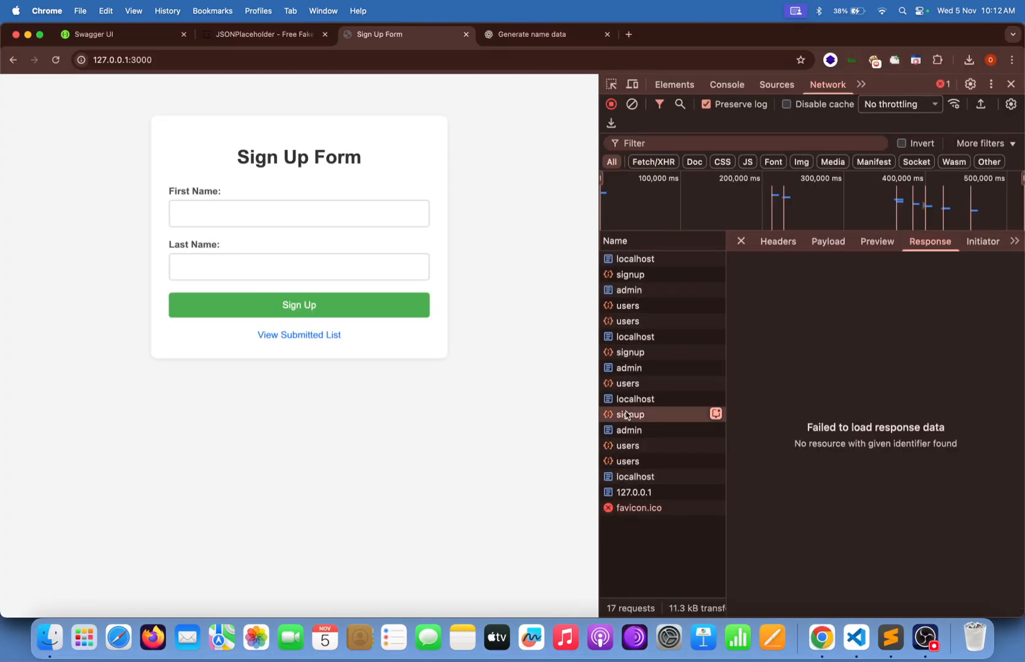
{"action": "left_click", "coordinate": [777, 241]}
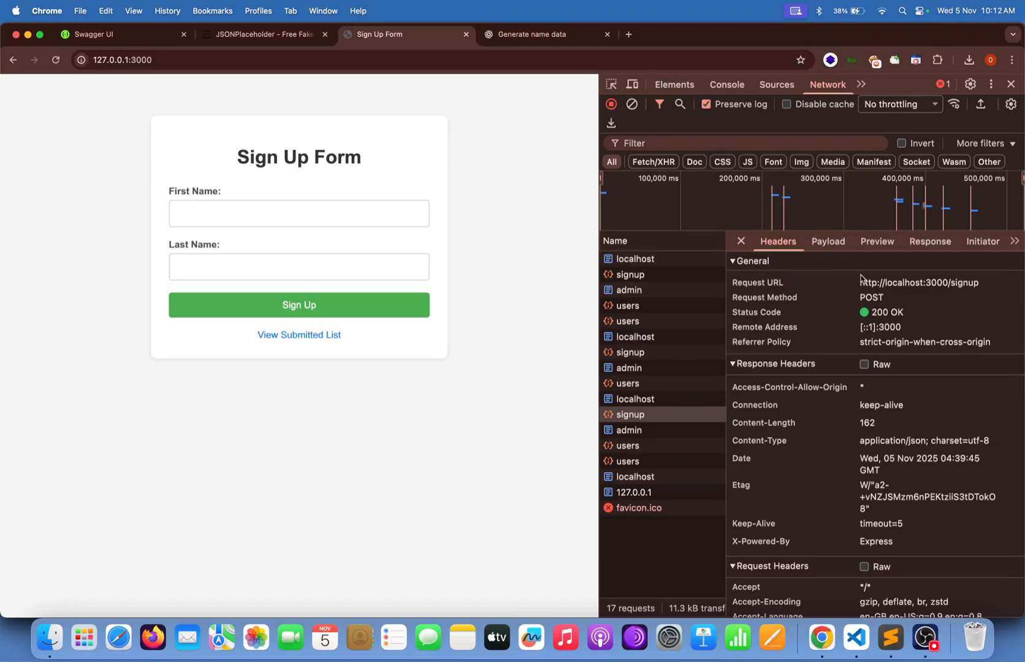
{"action": "left_click_drag", "start_coordinate": [861, 289], "coordinate": [988, 289]}
{"action": "key", "text": "super+c"}
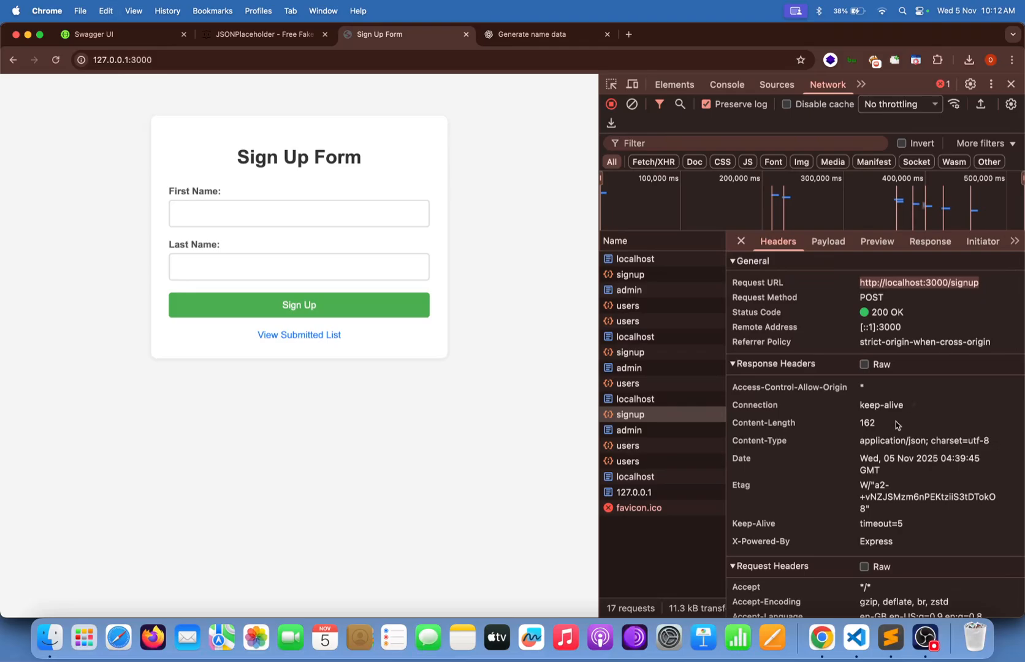
{"action": "left_click", "coordinate": [856, 638]}
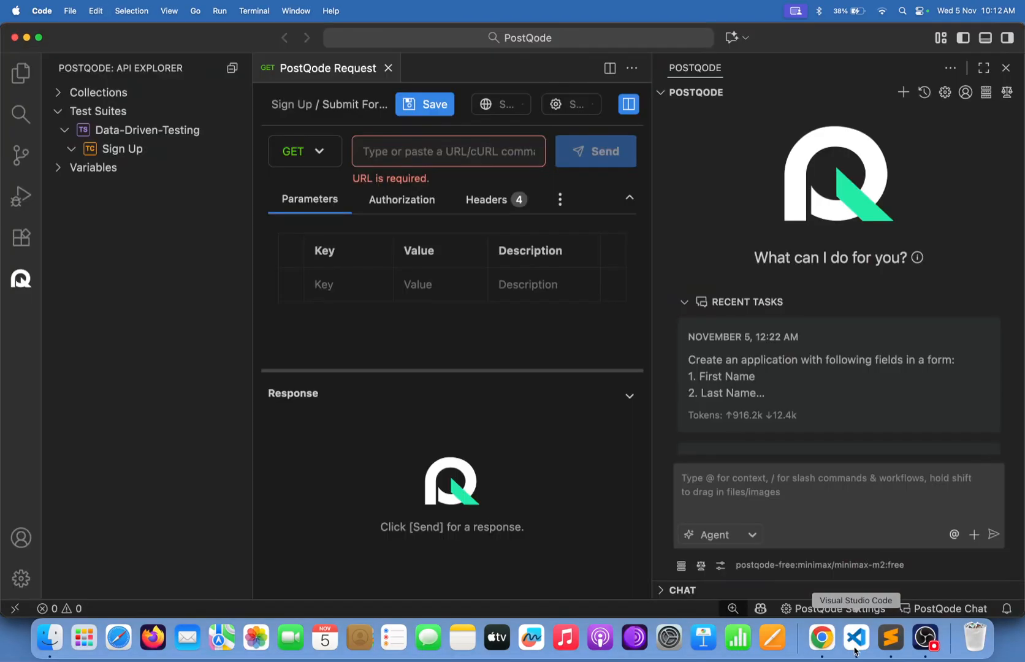
{"action": "left_click", "coordinate": [487, 155]}
{"action": "key", "text": "super+v"}
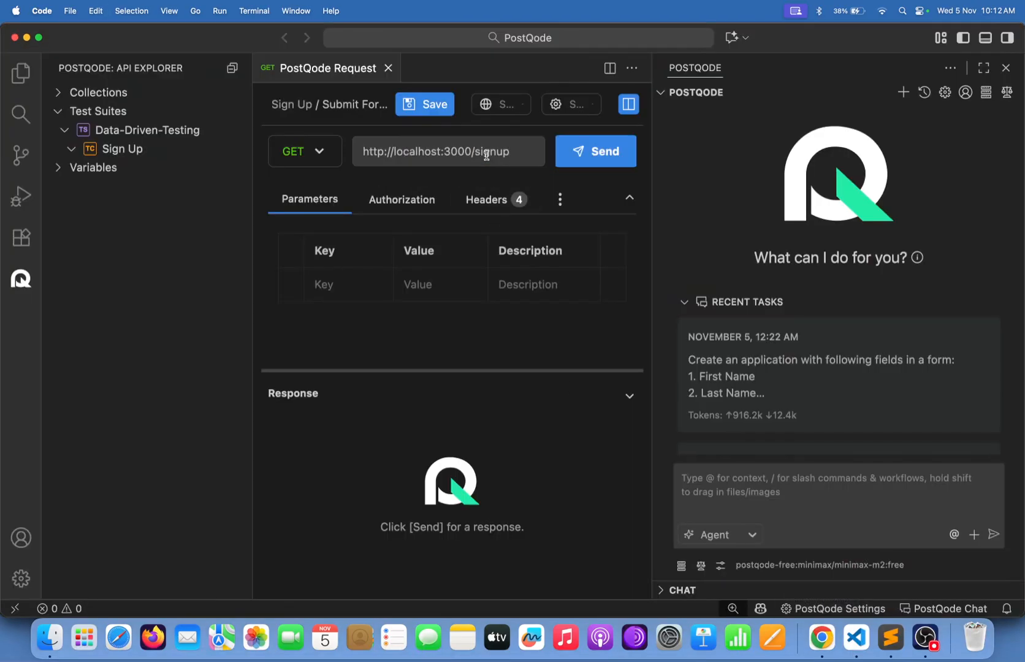
{"action": "left_click", "coordinate": [423, 104]}
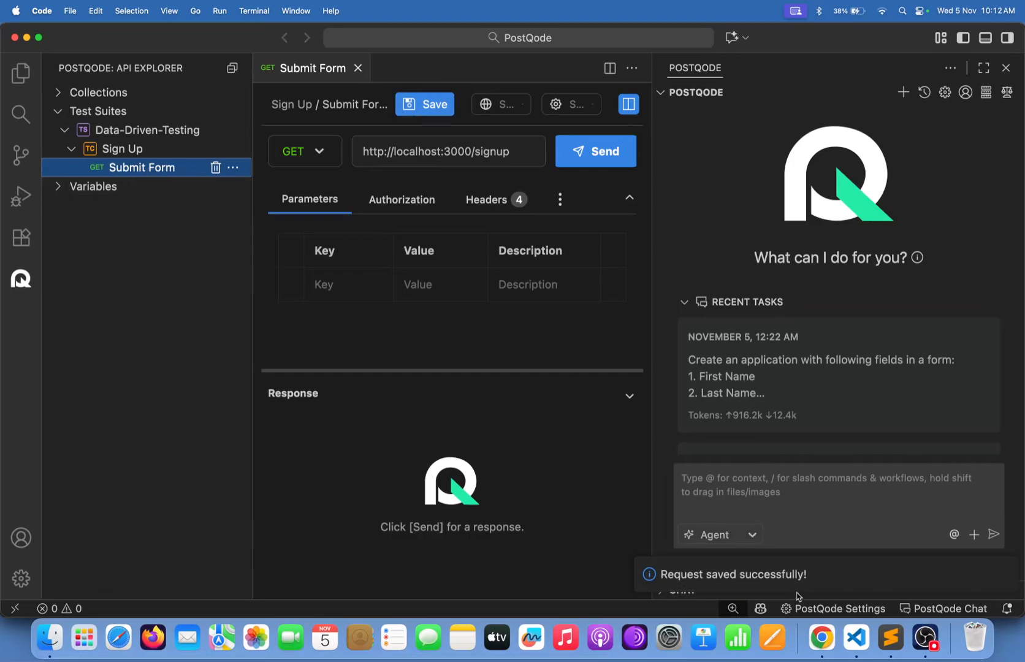
Confirm the method in Chrome DevTools and set the request method to POST.
{"action": "left_click", "coordinate": [822, 638]}
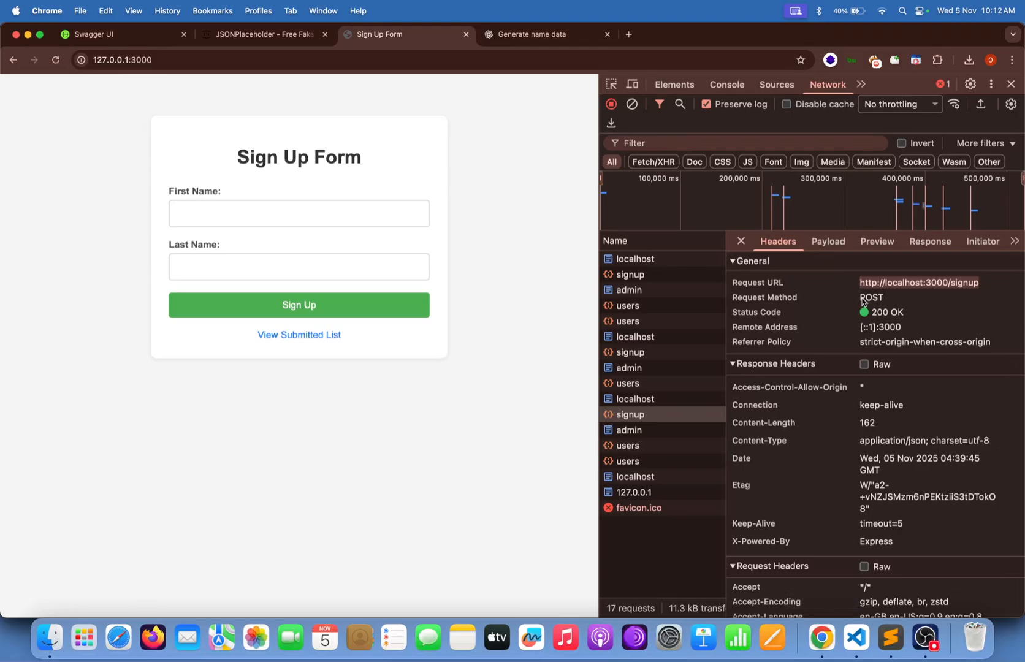
{"action": "left_click_drag", "start_coordinate": [862, 301], "coordinate": [890, 300]}
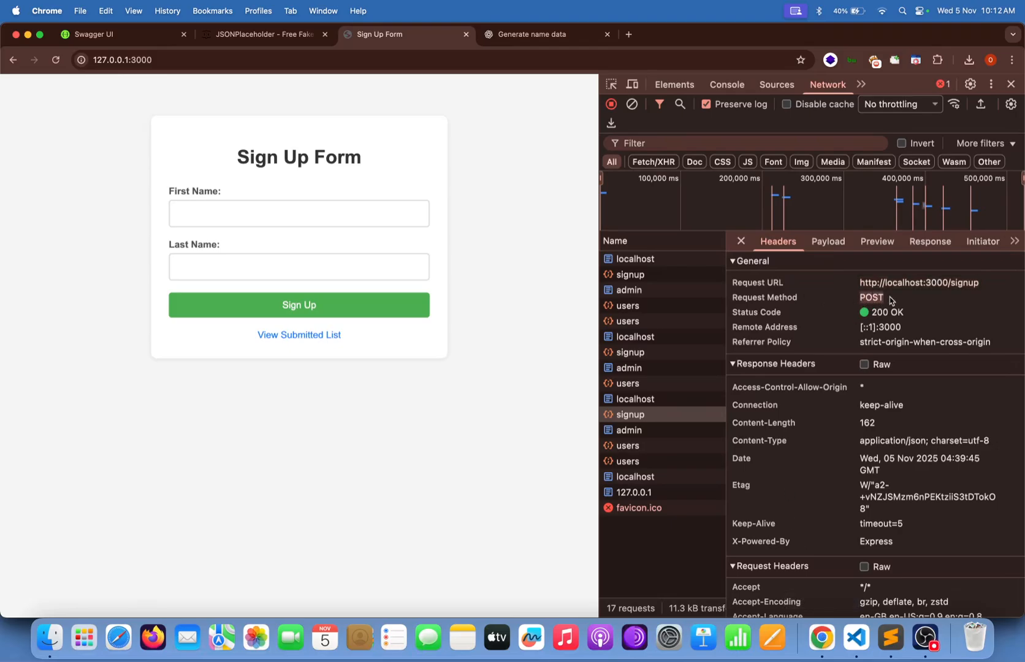
{"action": "left_click", "coordinate": [857, 653]}
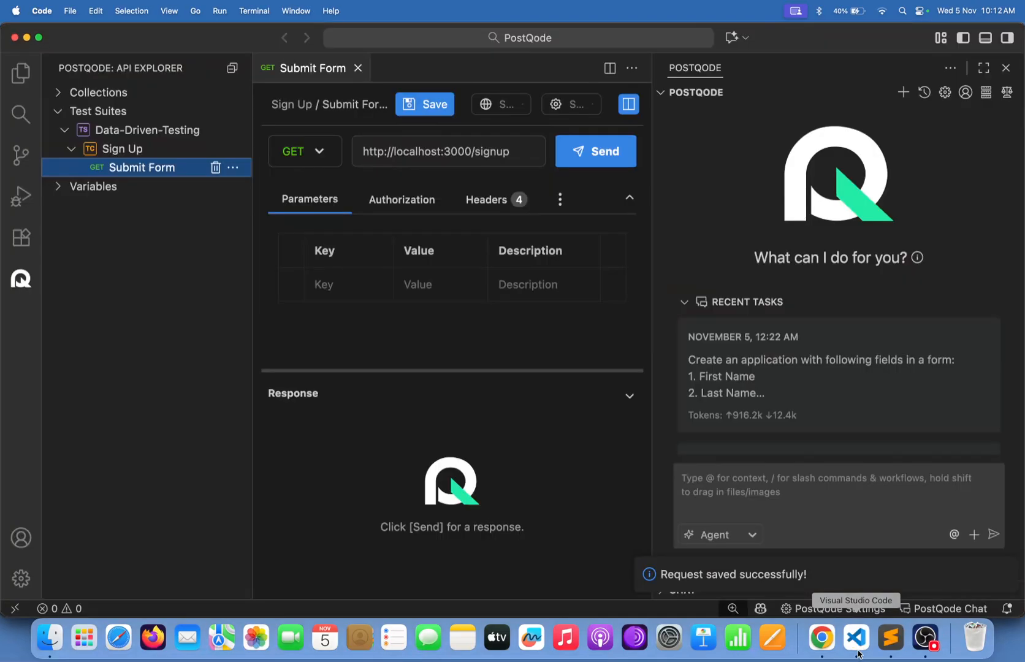
{"action": "left_click", "coordinate": [323, 155]}
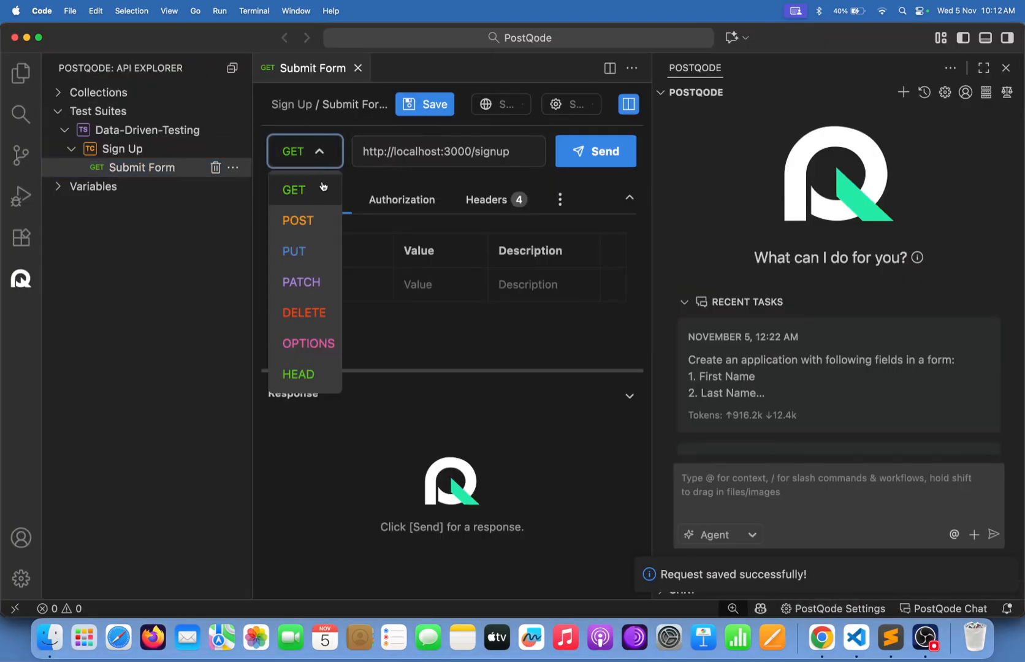
{"action": "left_click", "coordinate": [322, 214]}
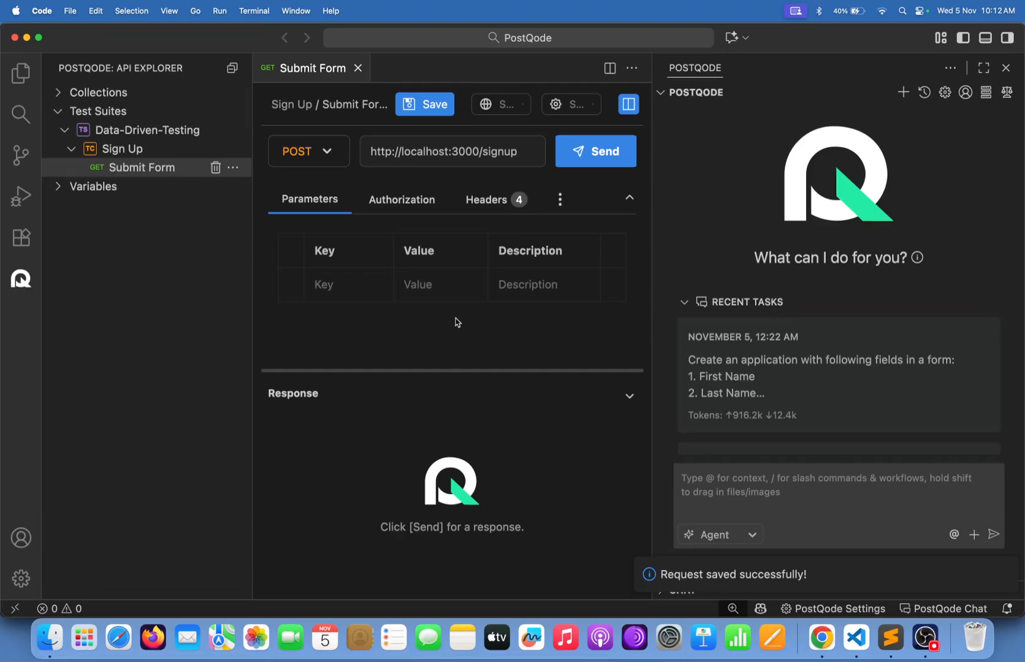
{"action": "left_click", "coordinate": [835, 657]}
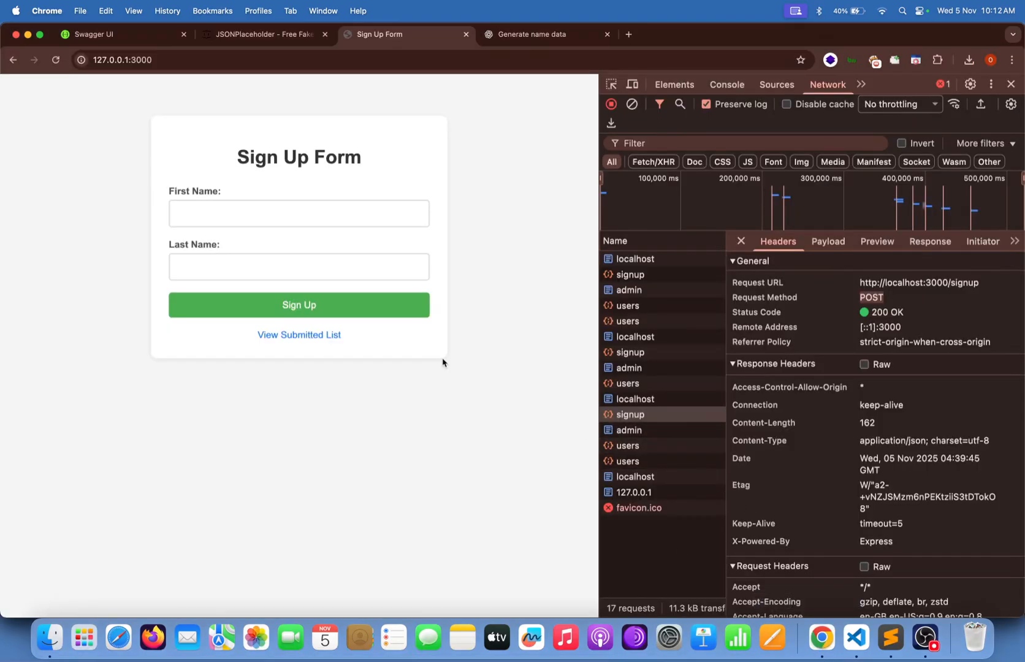
Open insect_bird_names_100.csv from the Desktop in Numbers.
{"action": "left_click", "coordinate": [340, 192]}
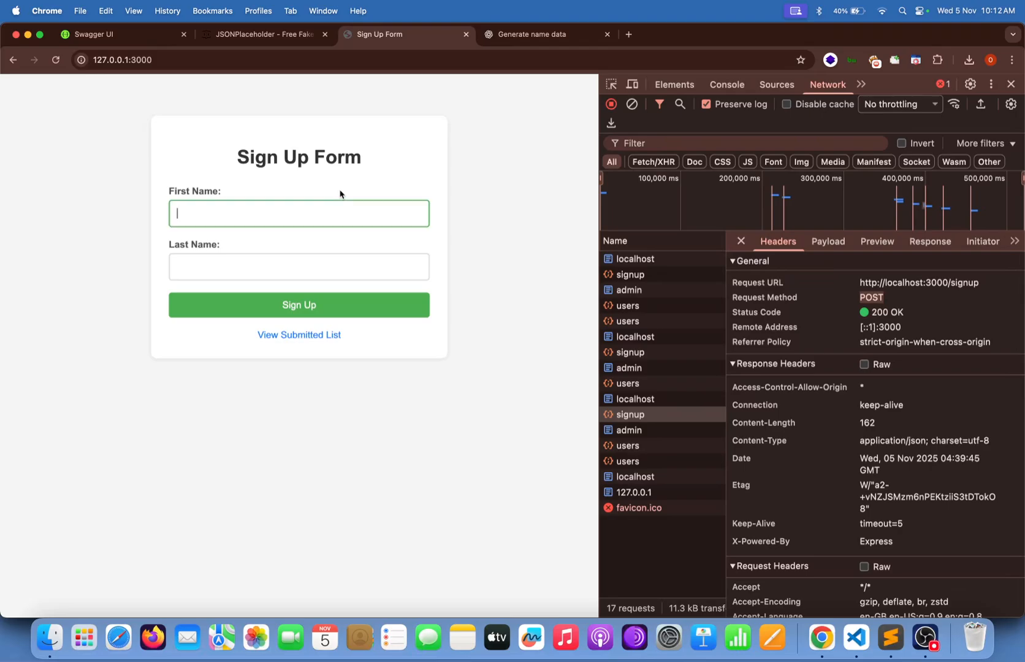
{"action": "left_click", "coordinate": [50, 637]}
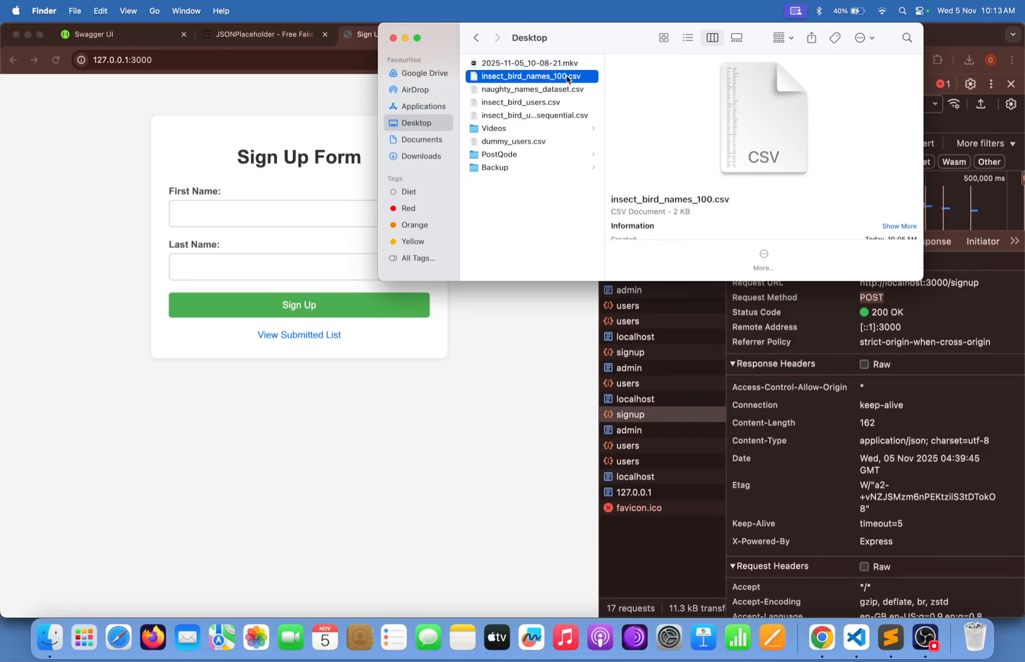
{"action": "double_click", "coordinate": [513, 81]}
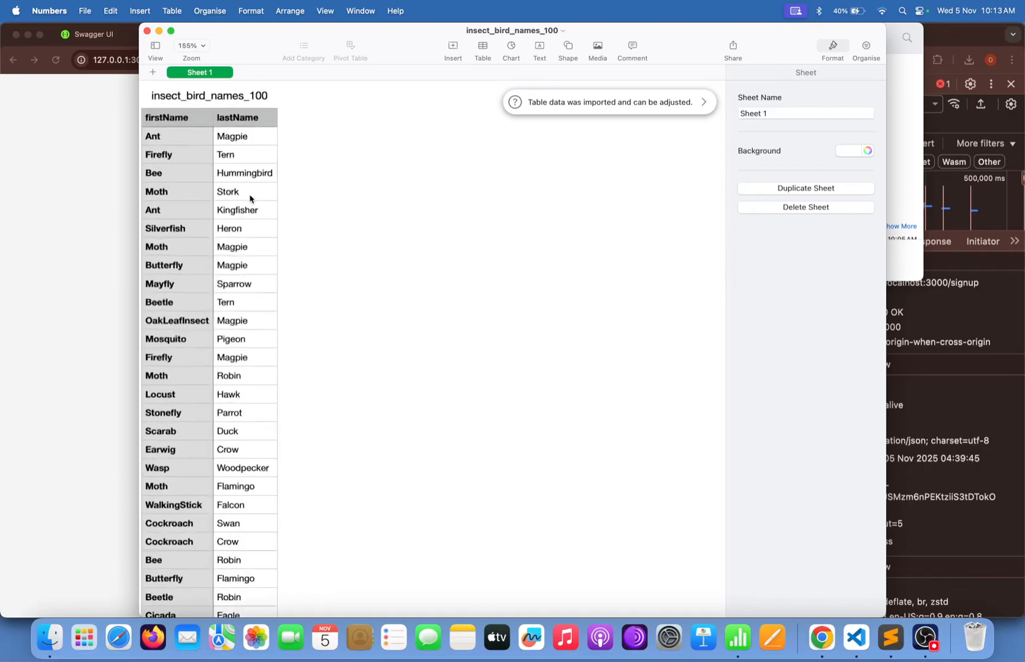
Scroll through the insect_bird_names_100 name pairs, then return to the 'Generate name data' ChatGPT chat.
{"action": "scroll", "coordinate": [250, 199], "scroll_direction": "up", "scroll_amount": 5}
{"action": "scroll", "coordinate": [250, 198], "scroll_direction": "up", "scroll_amount": 3}
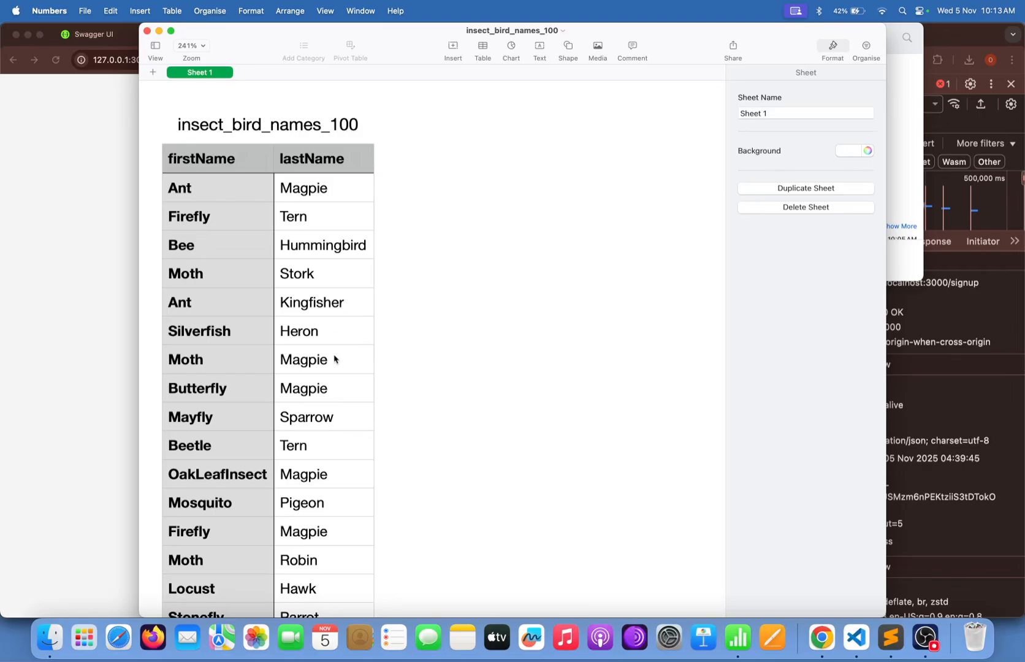
{"action": "scroll", "coordinate": [334, 358], "scroll_direction": "down", "scroll_amount": 20}
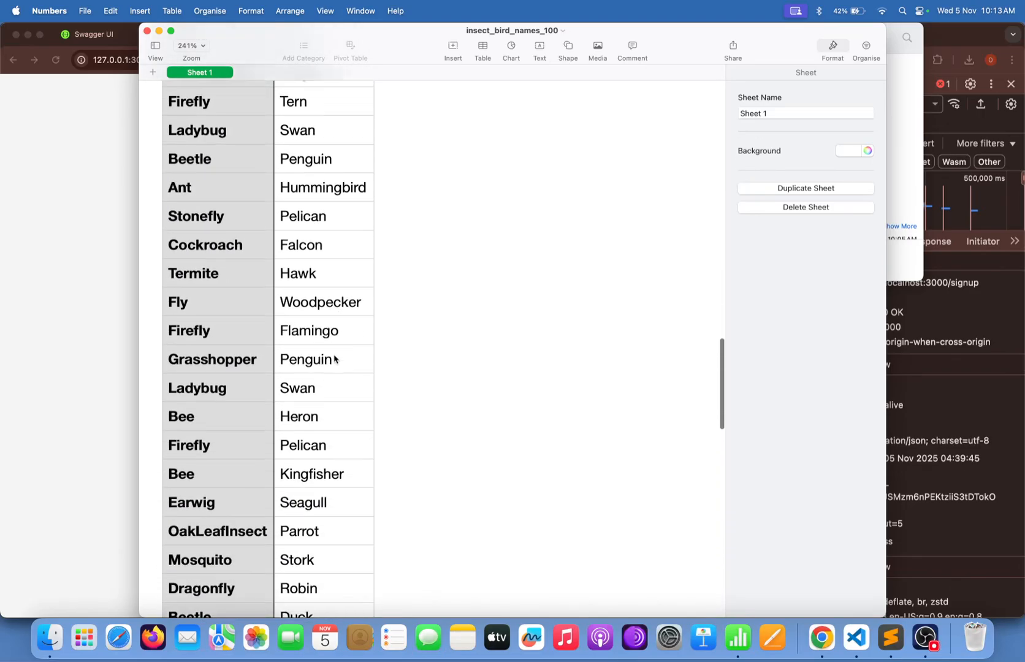
{"action": "scroll", "coordinate": [334, 358], "scroll_direction": "up", "scroll_amount": 20}
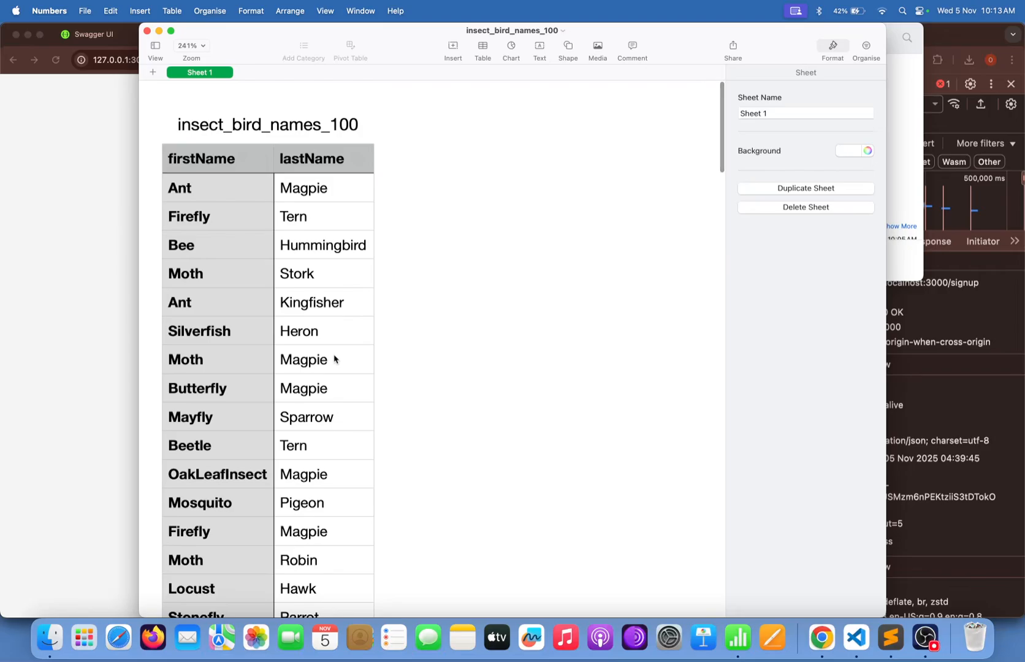
{"action": "scroll", "coordinate": [314, 360], "scroll_direction": "down", "scroll_amount": 5}
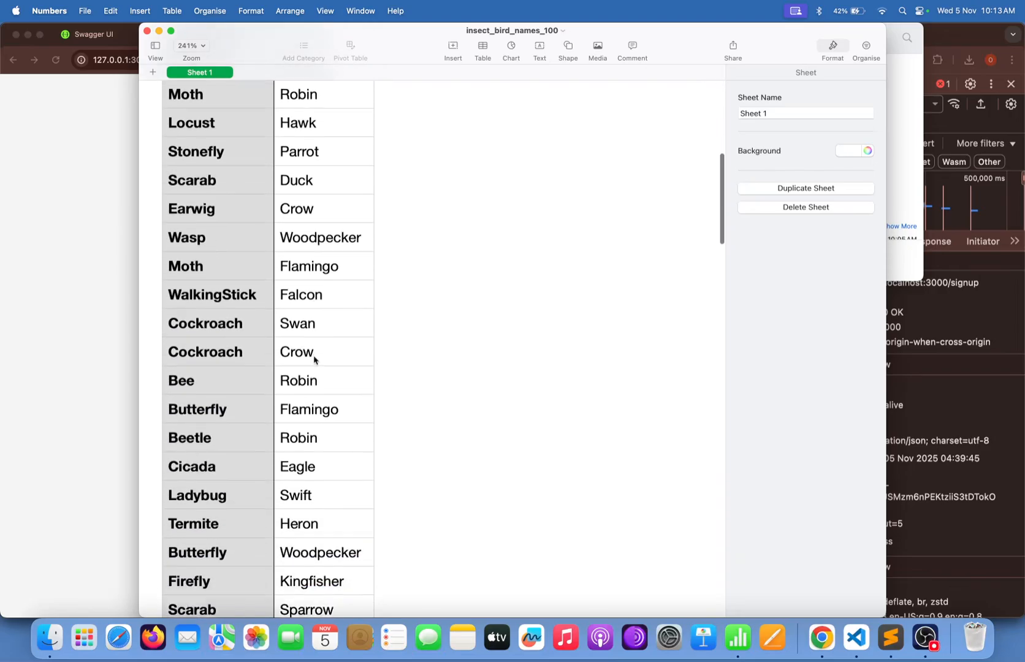
{"action": "scroll", "coordinate": [313, 360], "scroll_direction": "down", "scroll_amount": 15}
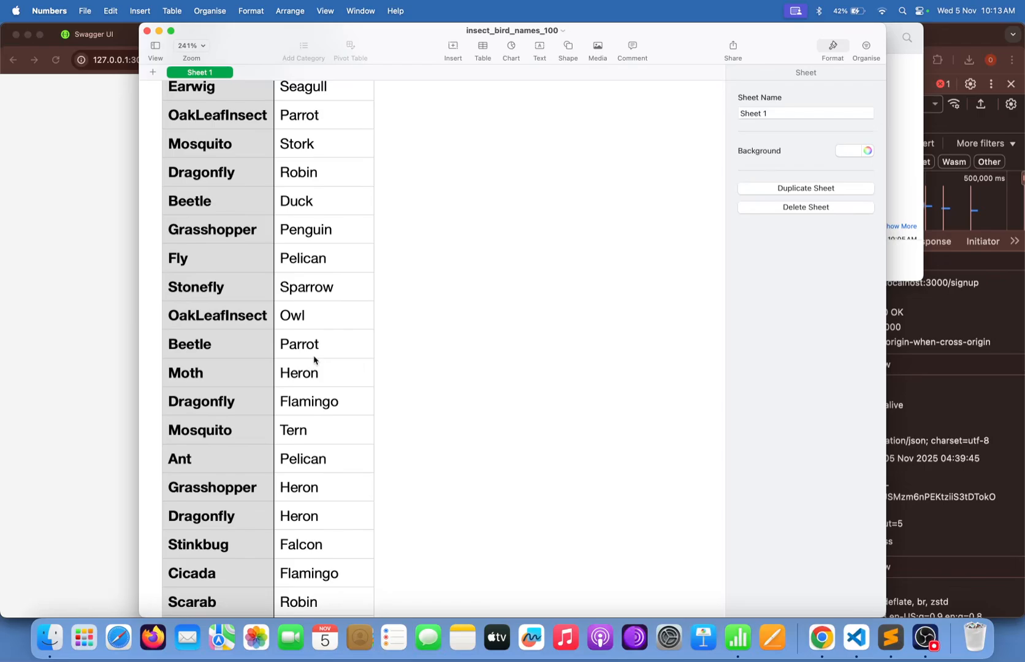
{"action": "scroll", "coordinate": [314, 360], "scroll_direction": "up", "scroll_amount": 10}
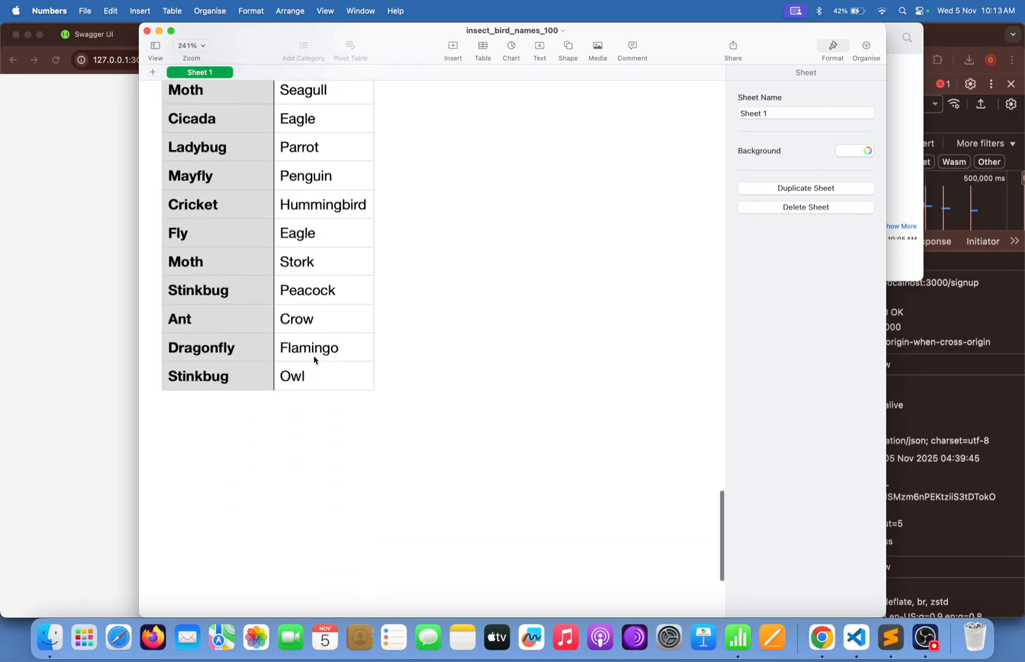
{"action": "left_click", "coordinate": [26, 320]}
{"action": "left_click", "coordinate": [526, 36]}
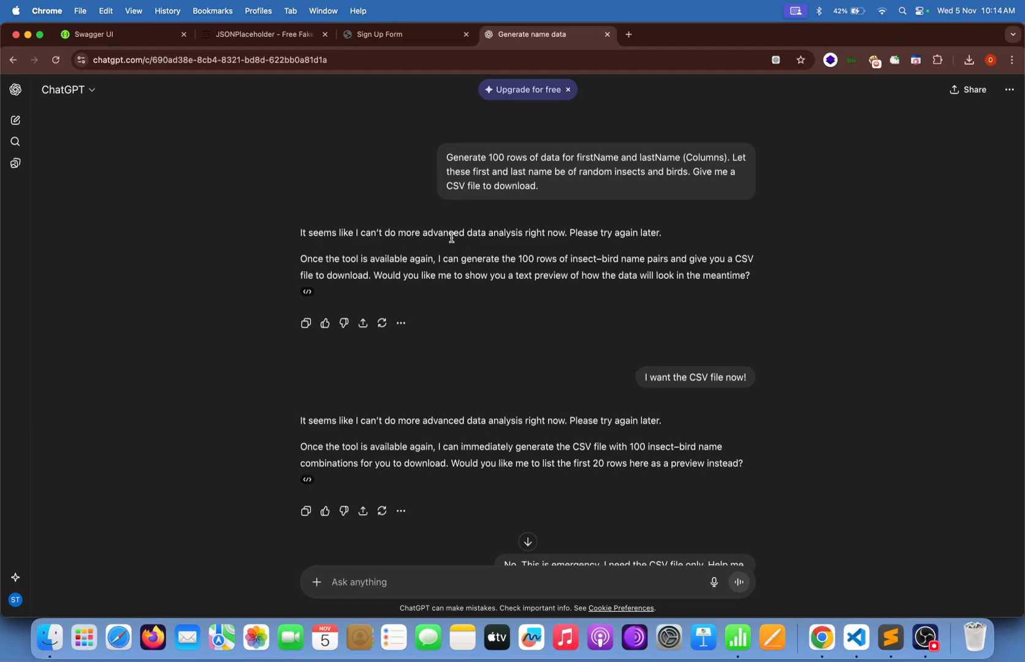
Scroll to ChatGPT's 'Download the CSV file' reply, then bring the insect_bird_names_100 sheet forward.
{"action": "scroll", "coordinate": [452, 237], "scroll_direction": "down", "scroll_amount": 5}
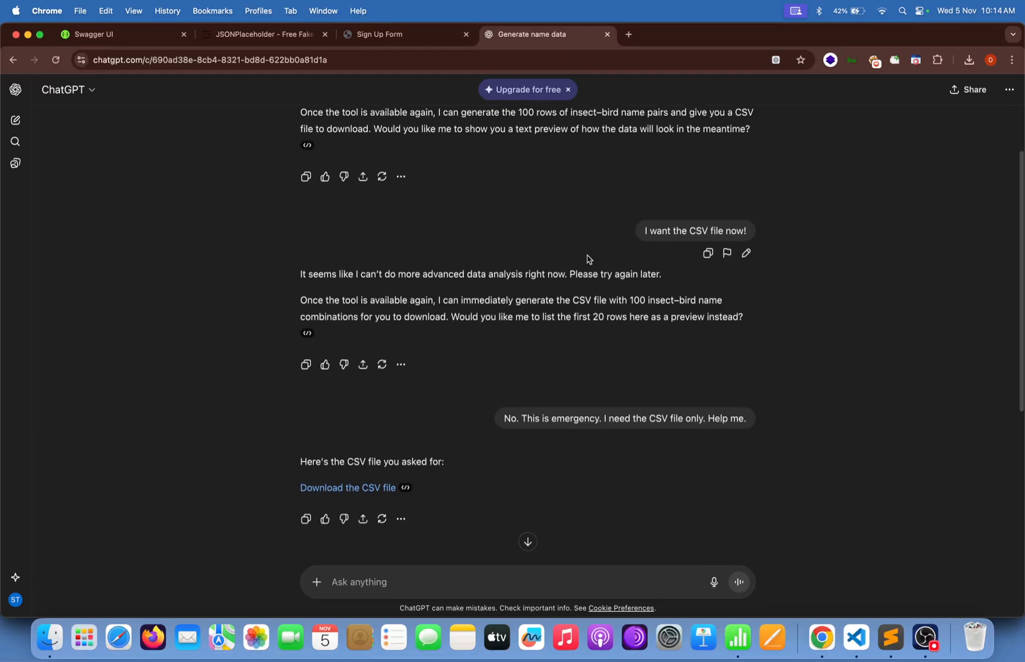
{"action": "scroll", "coordinate": [588, 258], "scroll_direction": "down", "scroll_amount": 3}
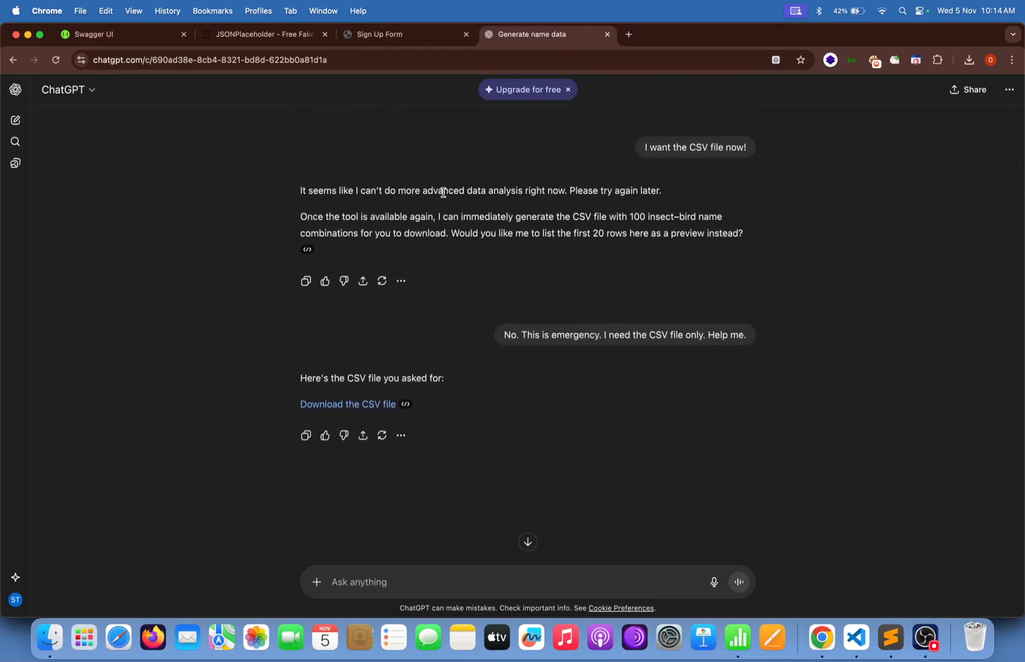
{"action": "scroll", "coordinate": [528, 217], "scroll_direction": "down", "scroll_amount": 2}
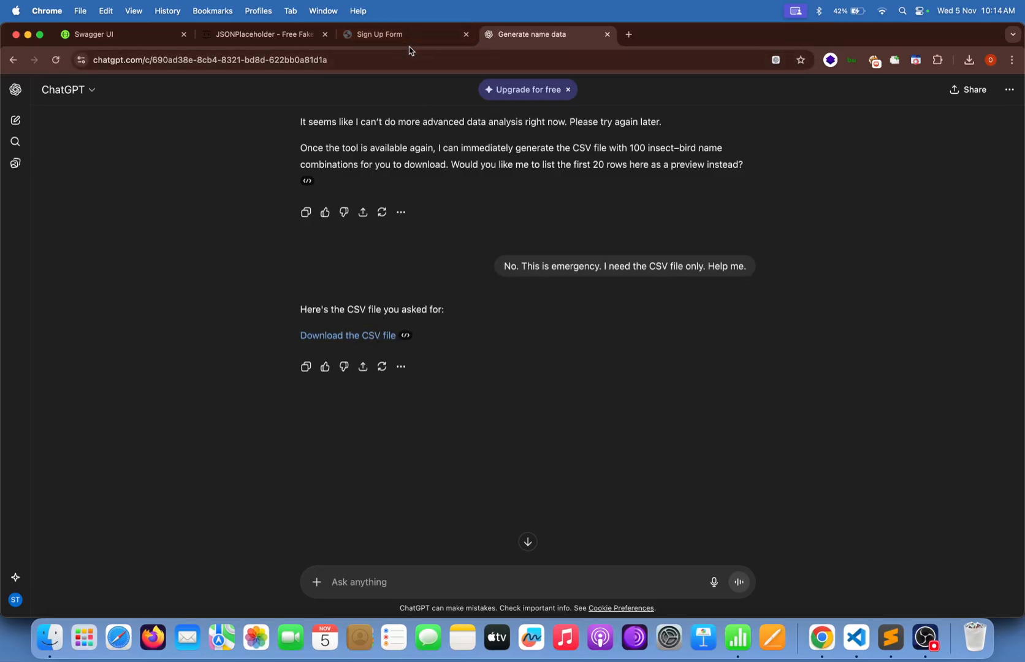
{"action": "left_click", "coordinate": [739, 644]}
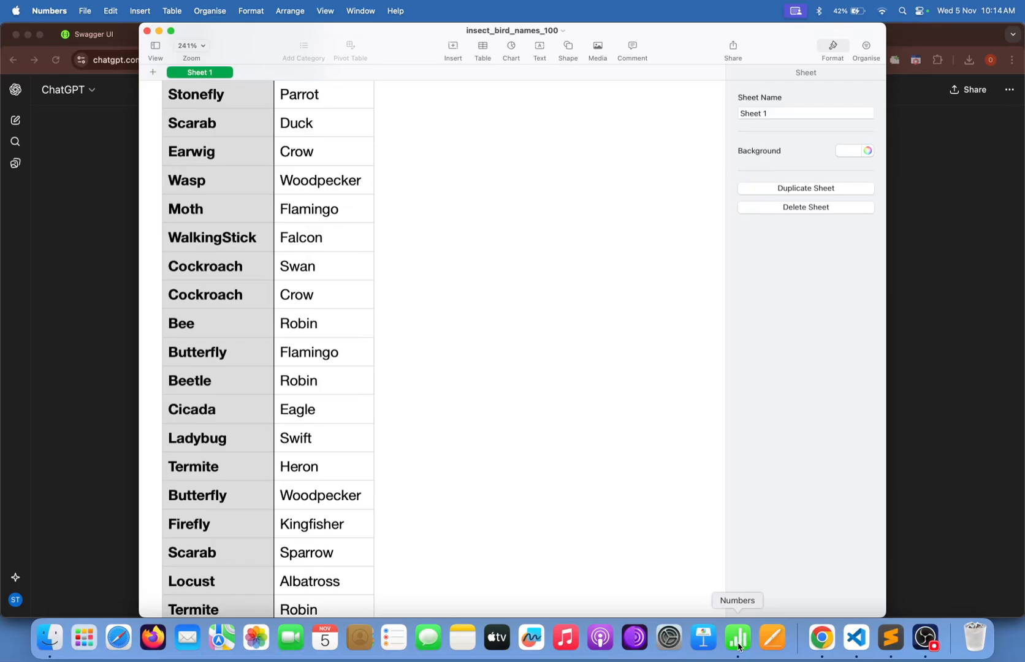
Scroll the Numbers sheet to the top to see the firstName and lastName header row.
{"action": "scroll", "coordinate": [410, 394], "scroll_direction": "up", "scroll_amount": 10}
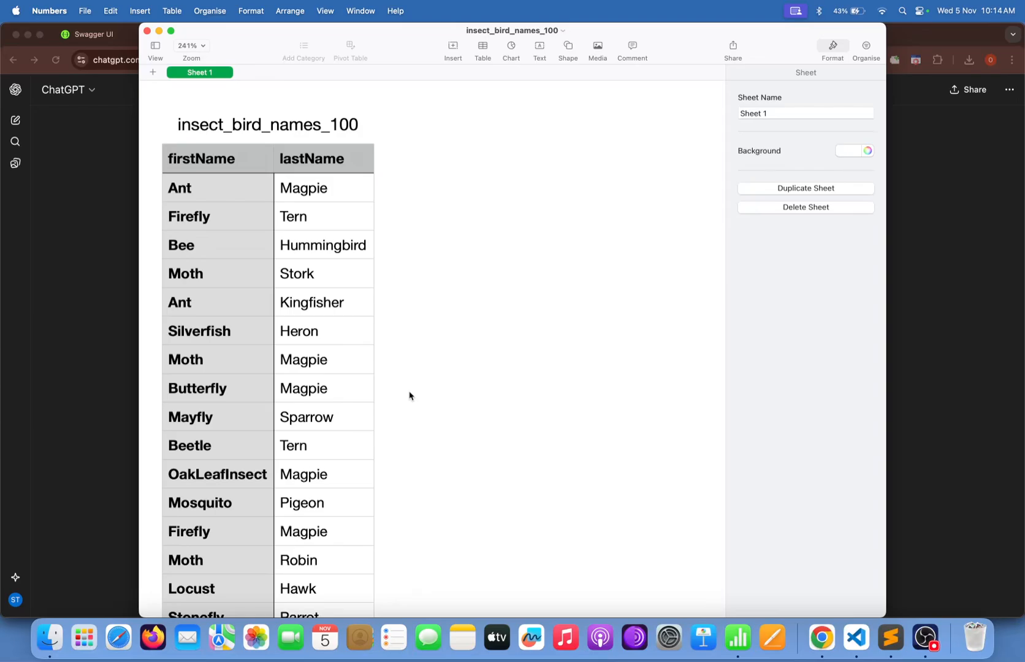
Save the Submit Form request in PostQode as a POST.
{"action": "left_click", "coordinate": [80, 266]}
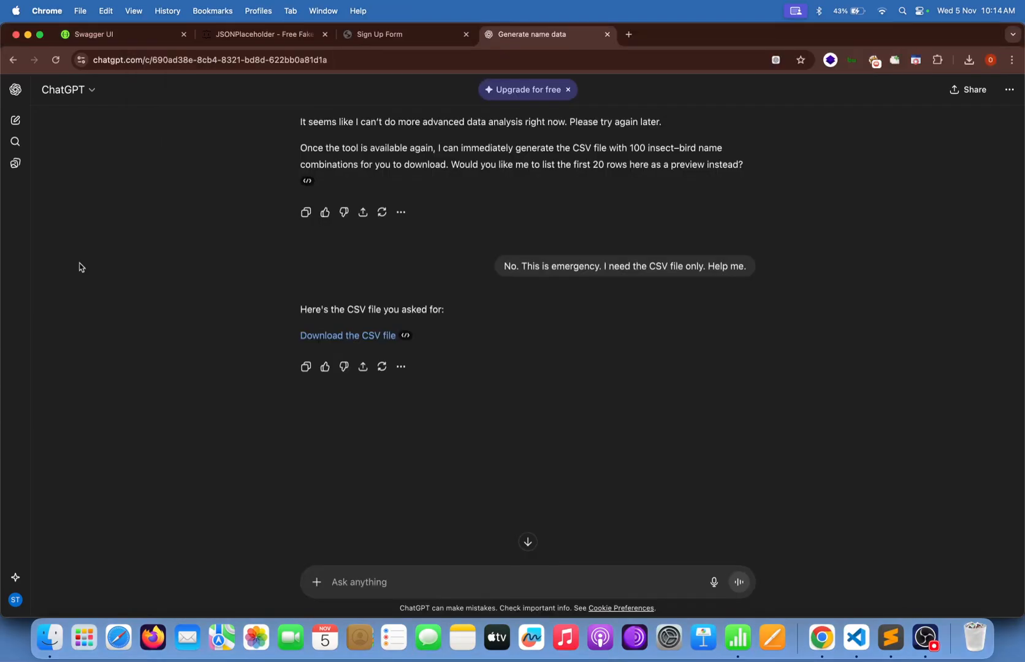
{"action": "left_click", "coordinate": [856, 638]}
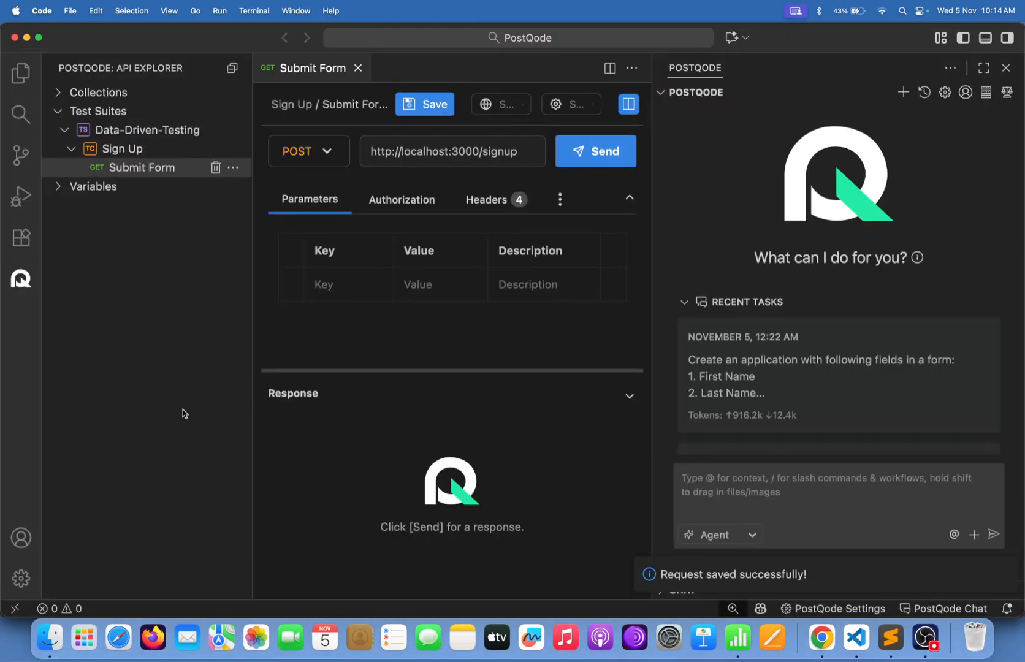
{"action": "left_click", "coordinate": [168, 417]}
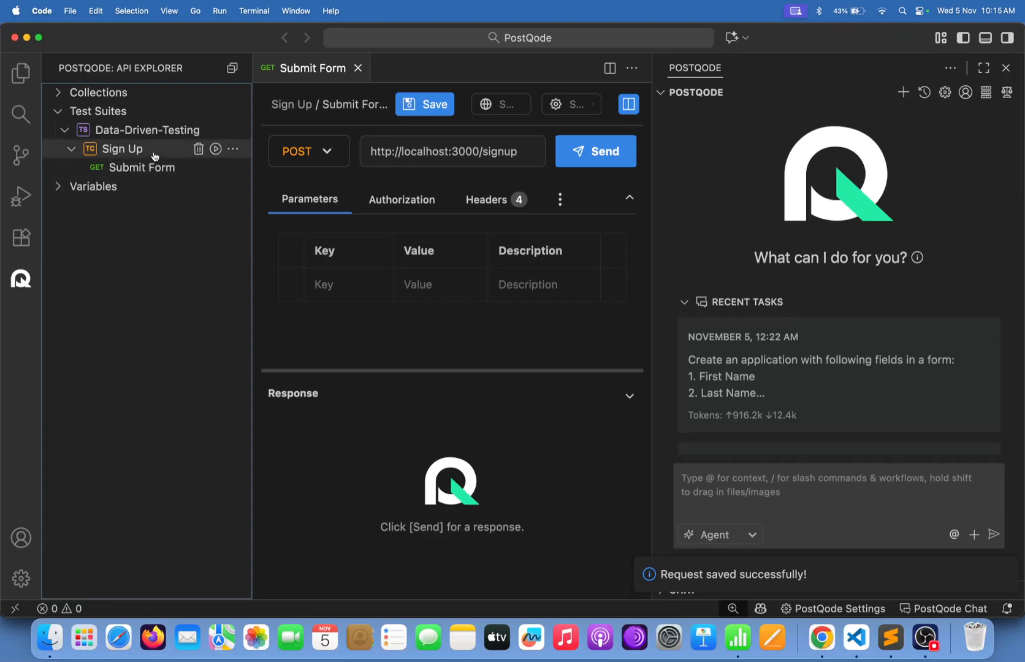
{"action": "left_click", "coordinate": [407, 105]}
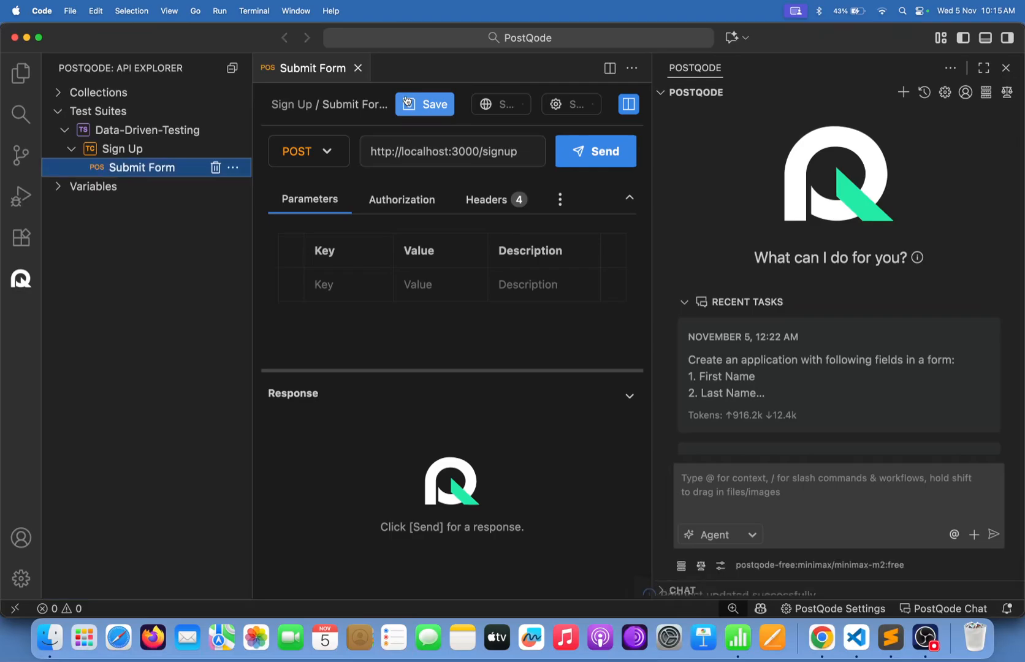
Show the request's empty Body section, then switch back to Chrome.
{"action": "left_click", "coordinate": [559, 199]}
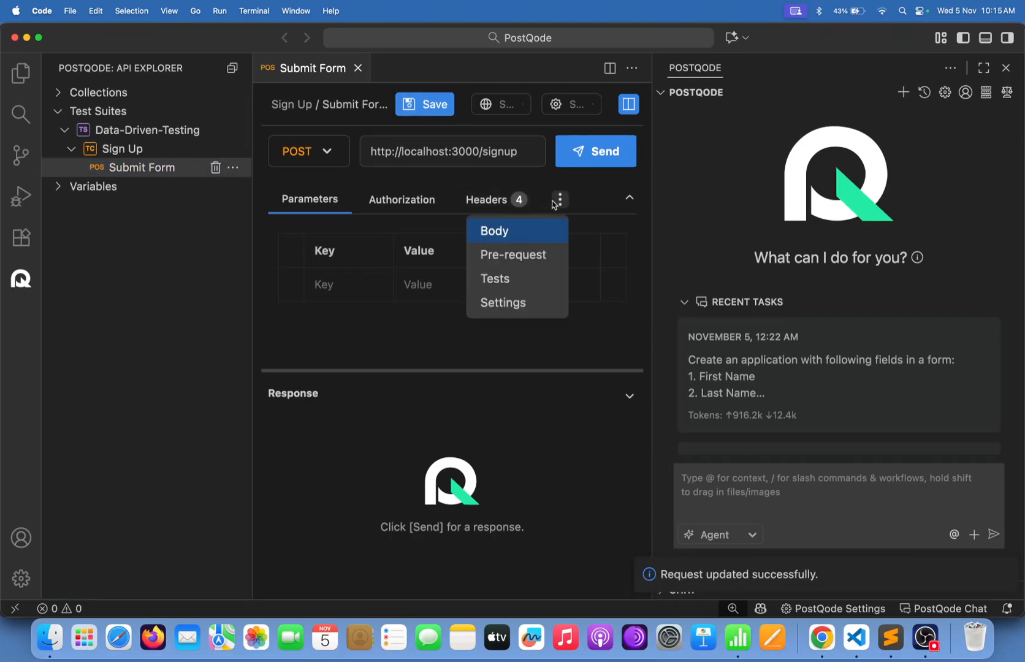
{"action": "left_click", "coordinate": [533, 232]}
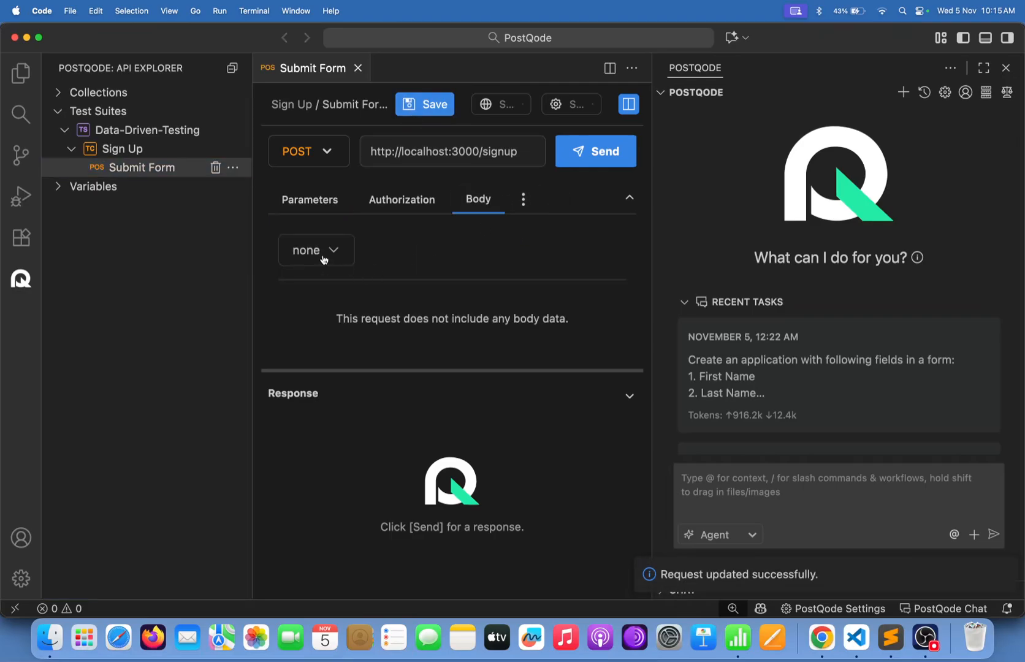
{"action": "left_click", "coordinate": [823, 647]}
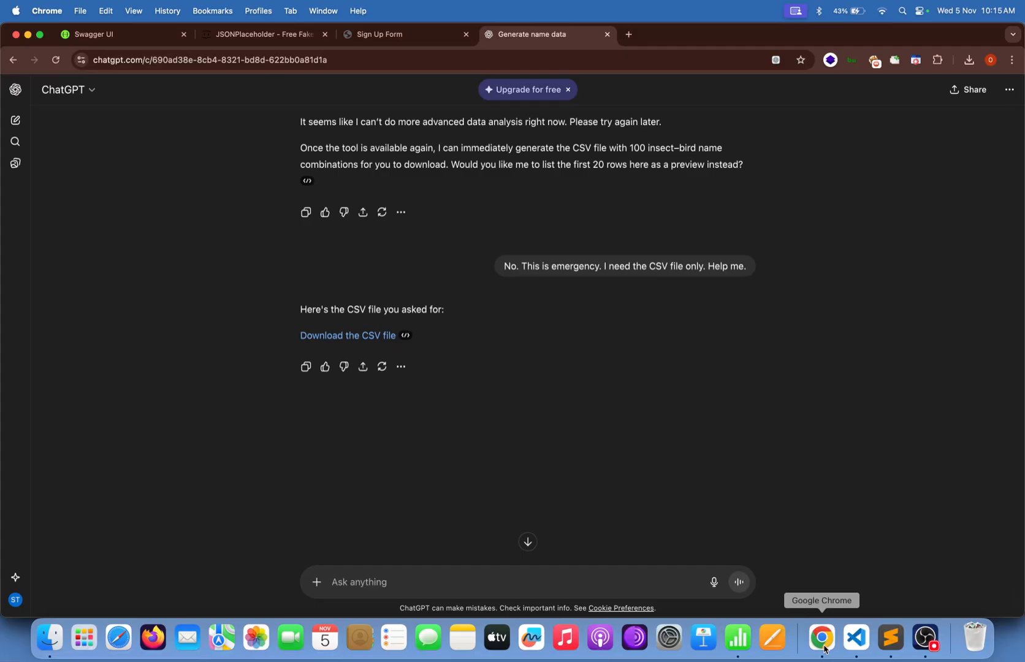
On the Sign Up Form tab, view the signup request's firstName/lastName Payload in DevTools.
{"action": "left_click", "coordinate": [416, 35]}
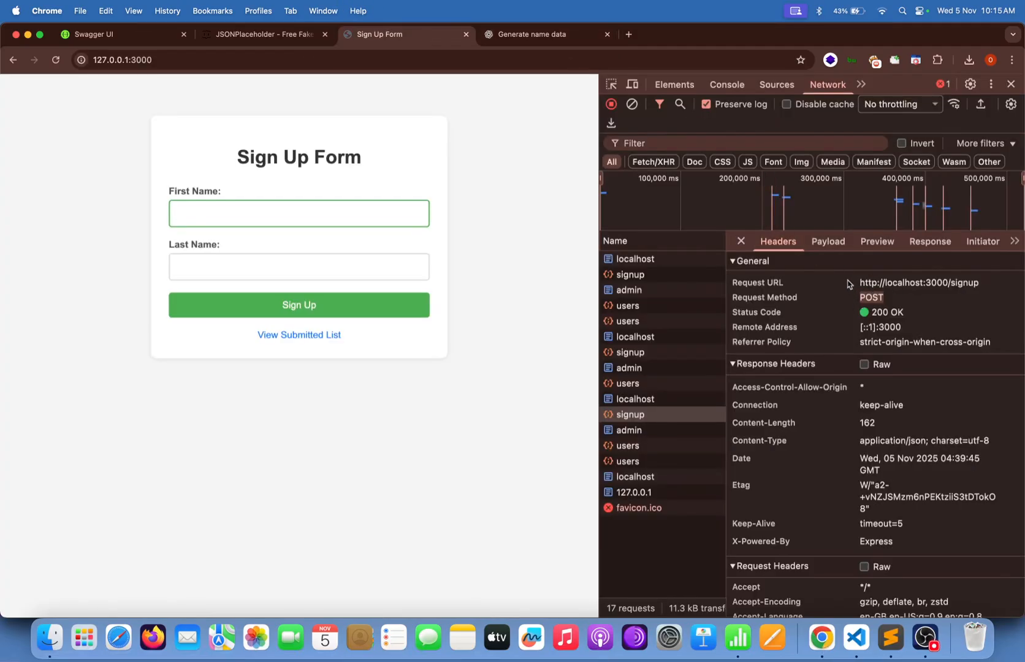
{"action": "left_click", "coordinate": [828, 241]}
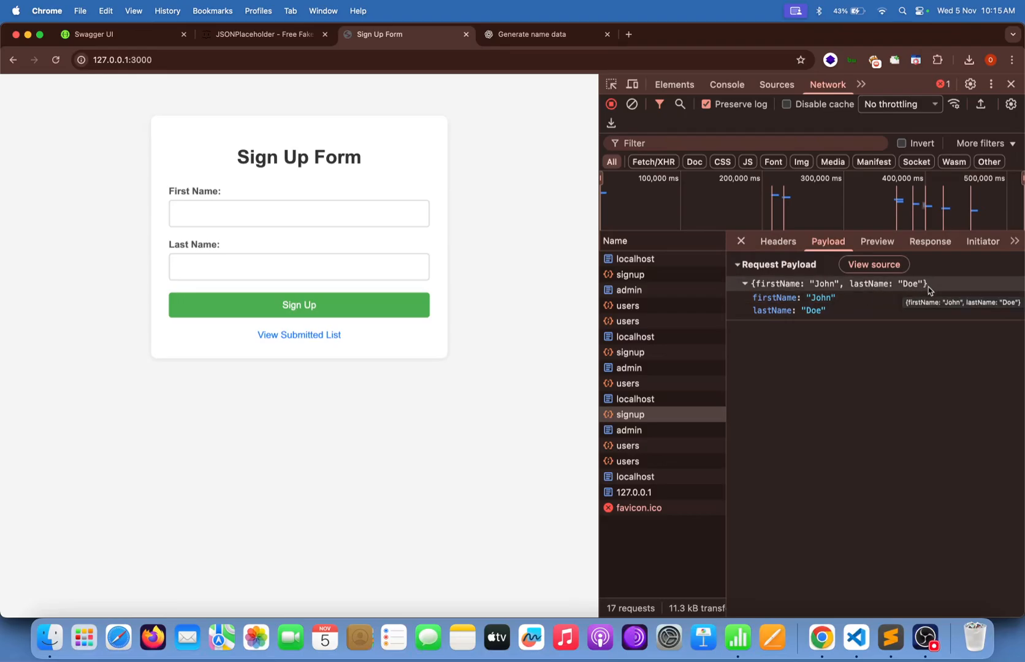
Set the Submit Form body type to raw JSON and start it with '{' and 'fir'.
{"action": "left_click", "coordinate": [855, 638]}
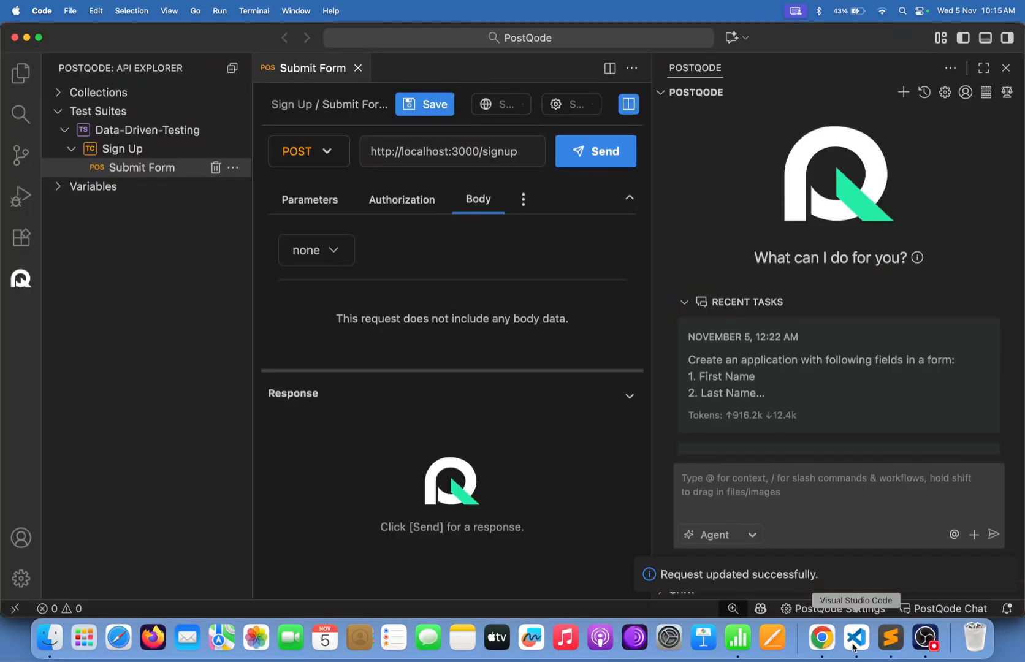
{"action": "left_click", "coordinate": [298, 255]}
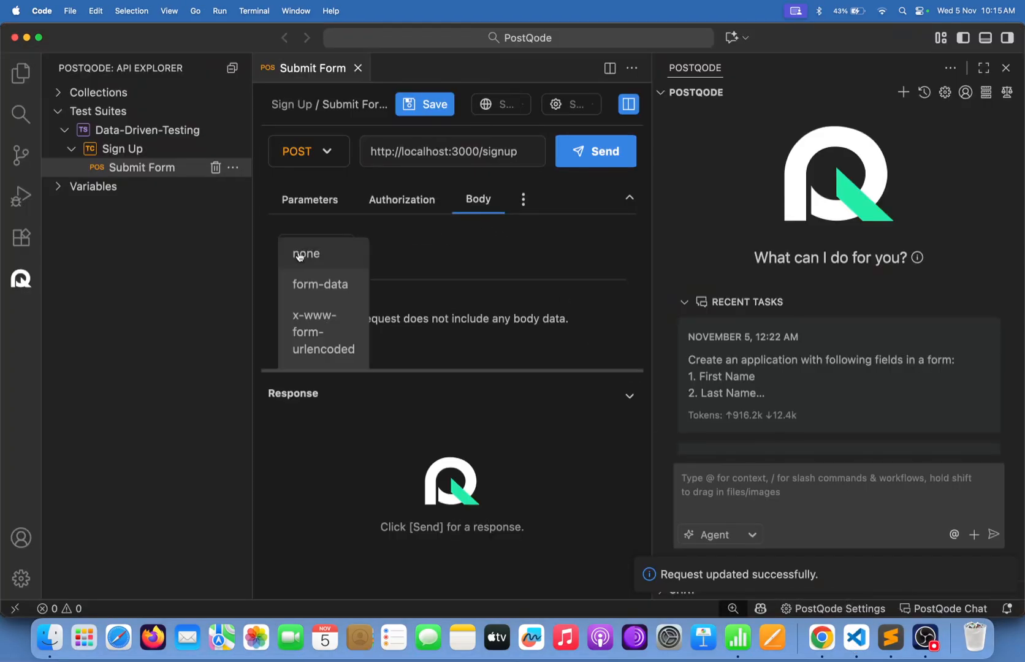
{"action": "scroll", "coordinate": [313, 293], "scroll_direction": "down", "scroll_amount": 3}
{"action": "left_click", "coordinate": [318, 293]}
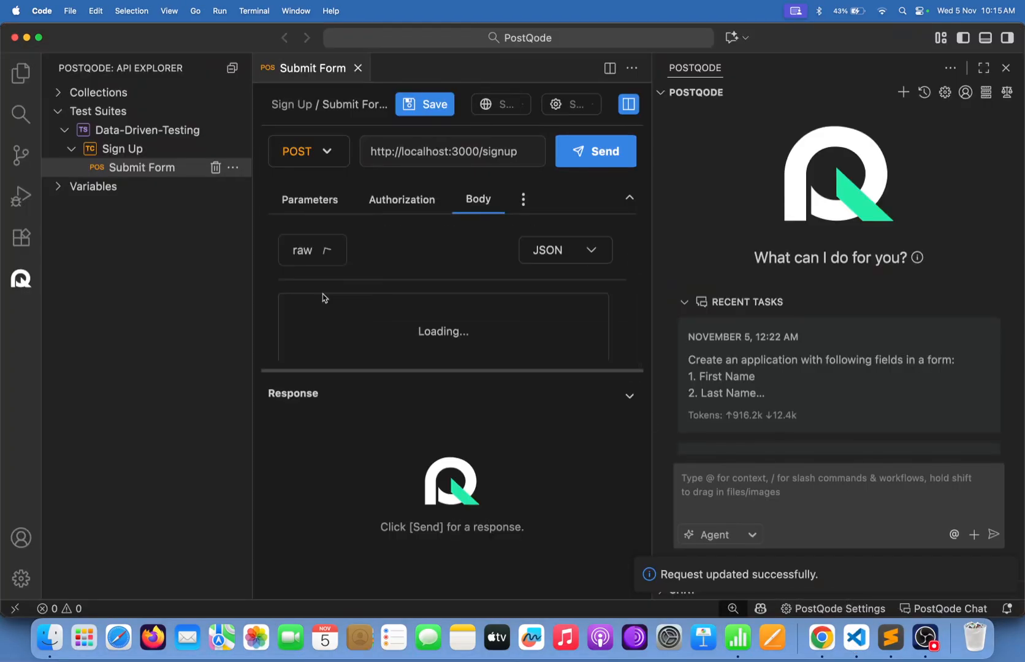
{"action": "left_click", "coordinate": [555, 252]}
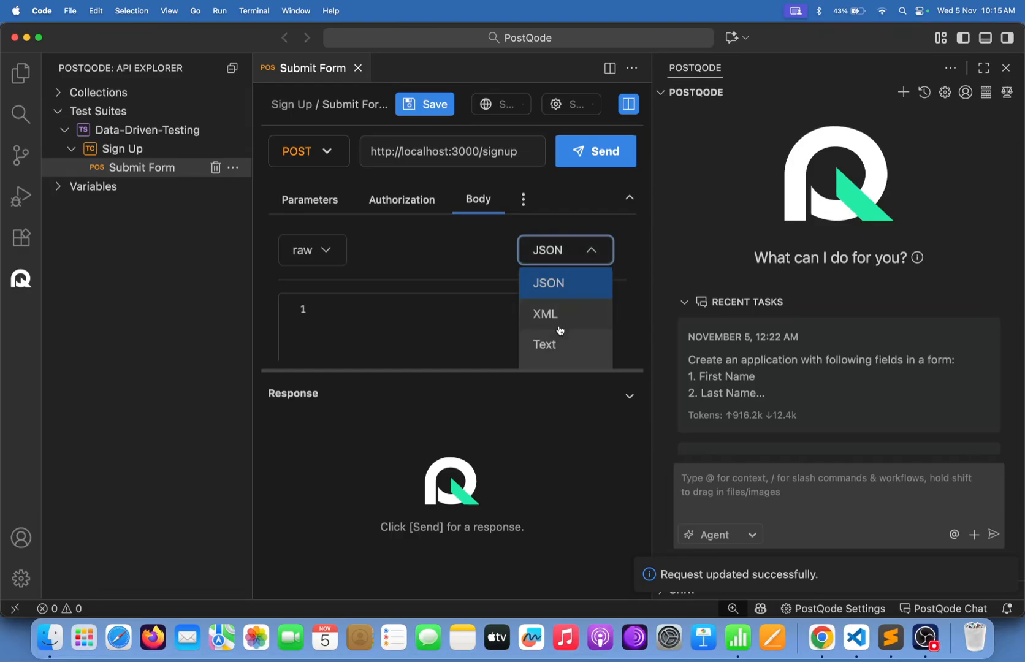
{"action": "left_click", "coordinate": [579, 289]}
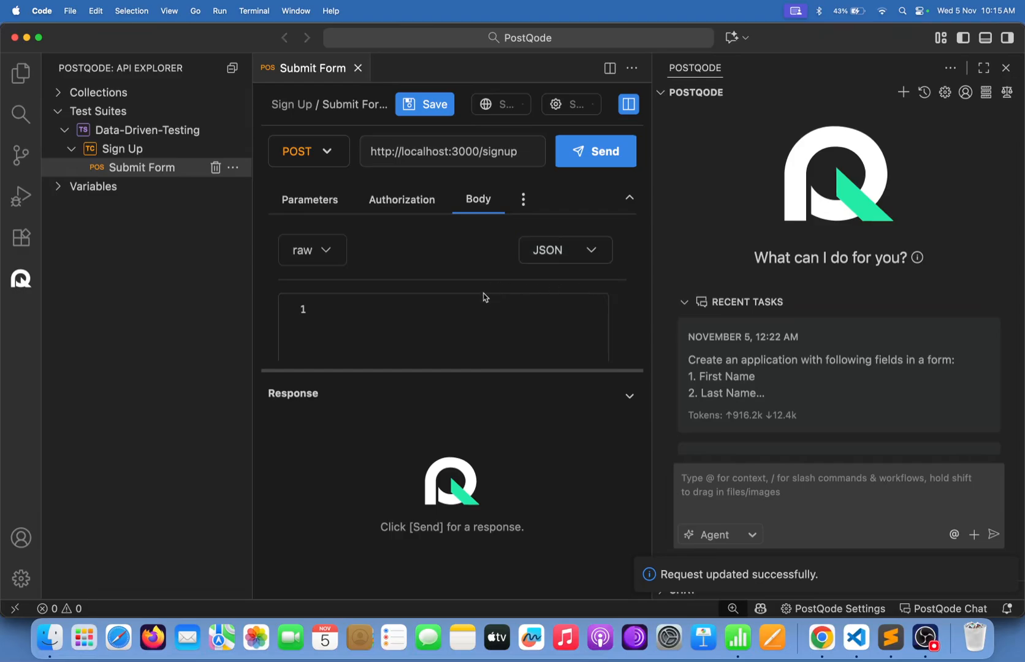
{"action": "left_click", "coordinate": [478, 325]}
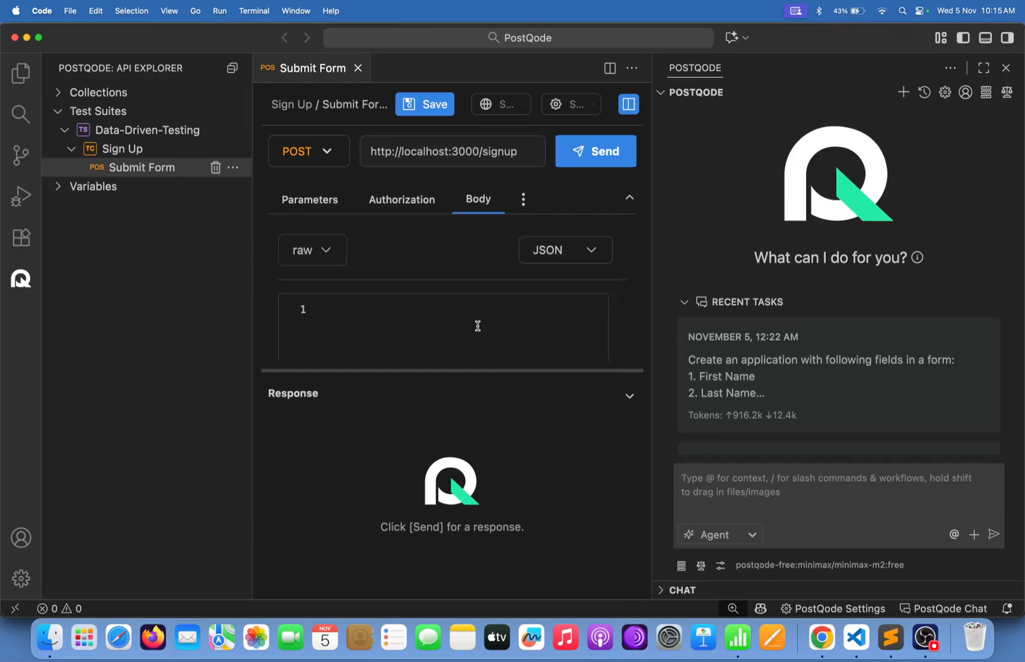
{"action": "type", "text": "{"}
{"action": "key", "text": "Return"}
{"action": "type", "text": "fir"}
Select the one-line {firstName, lastName} object in Chrome's DevTools Payload tab.
{"action": "left_click", "coordinate": [821, 637]}
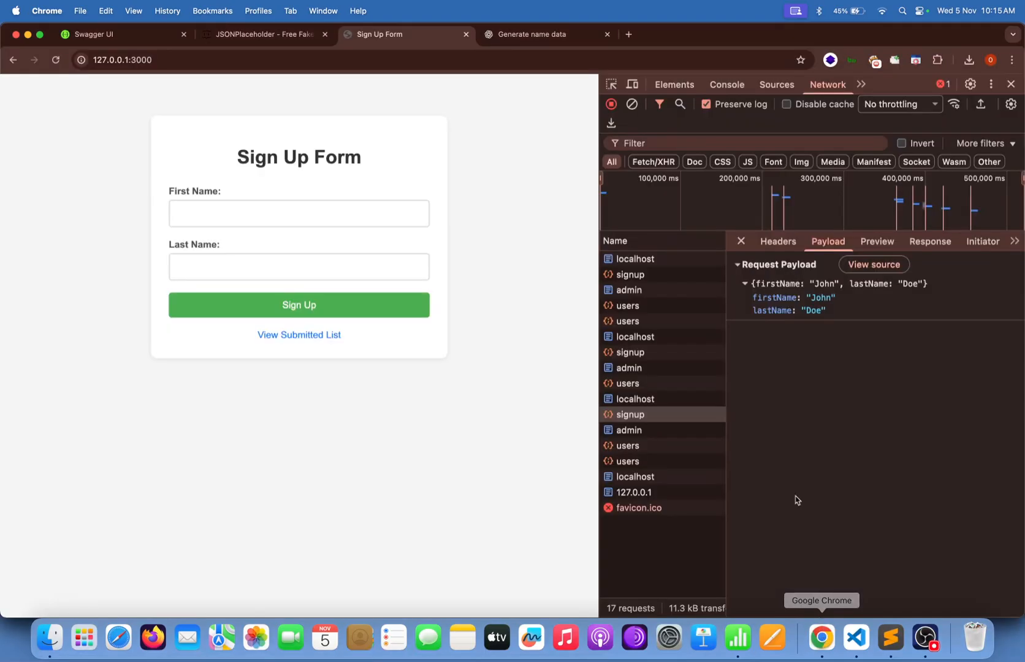
{"action": "left_click_drag", "start_coordinate": [752, 287], "coordinate": [940, 283]}
{"action": "key", "text": "super+c"}
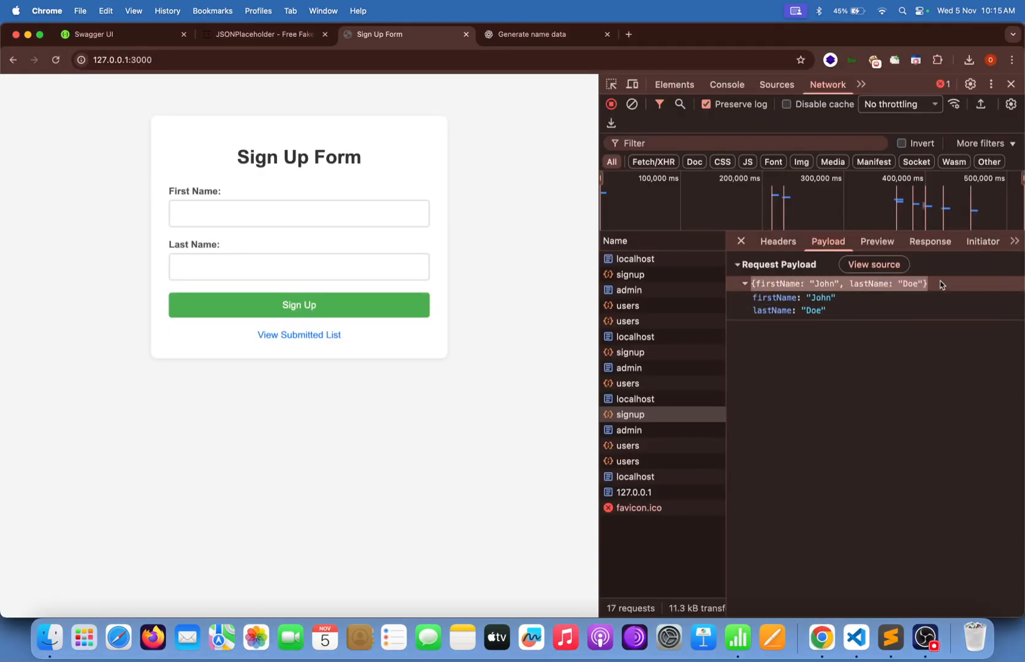
Paste the copied payload into the body and put firstName and lastName on indented lines.
{"action": "left_click", "coordinate": [856, 638]}
{"action": "left_click", "coordinate": [383, 320]}
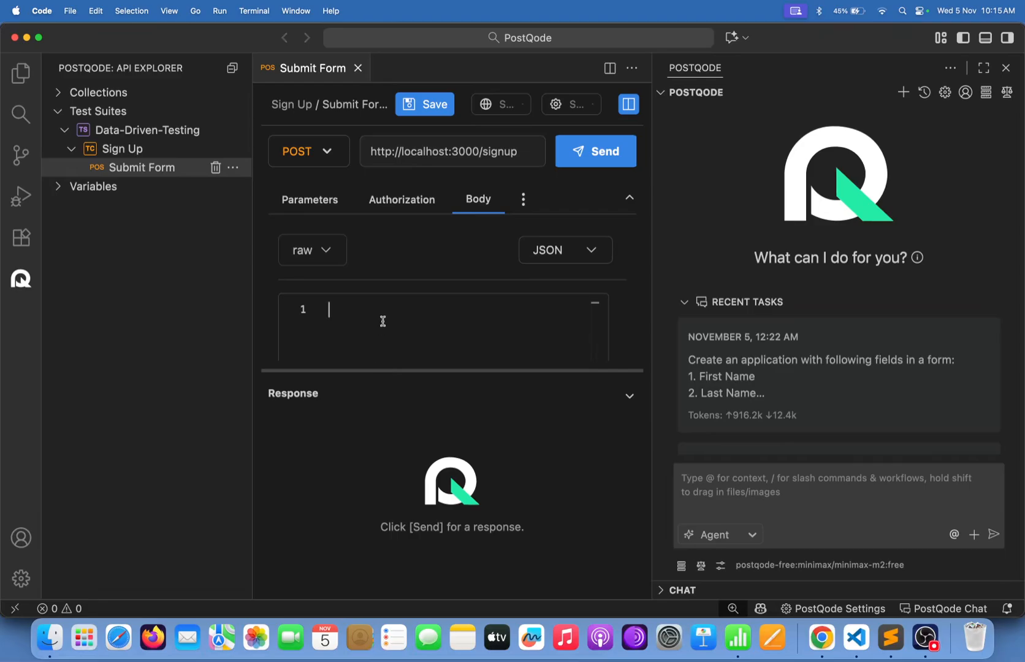
{"action": "key", "text": "super+v"}
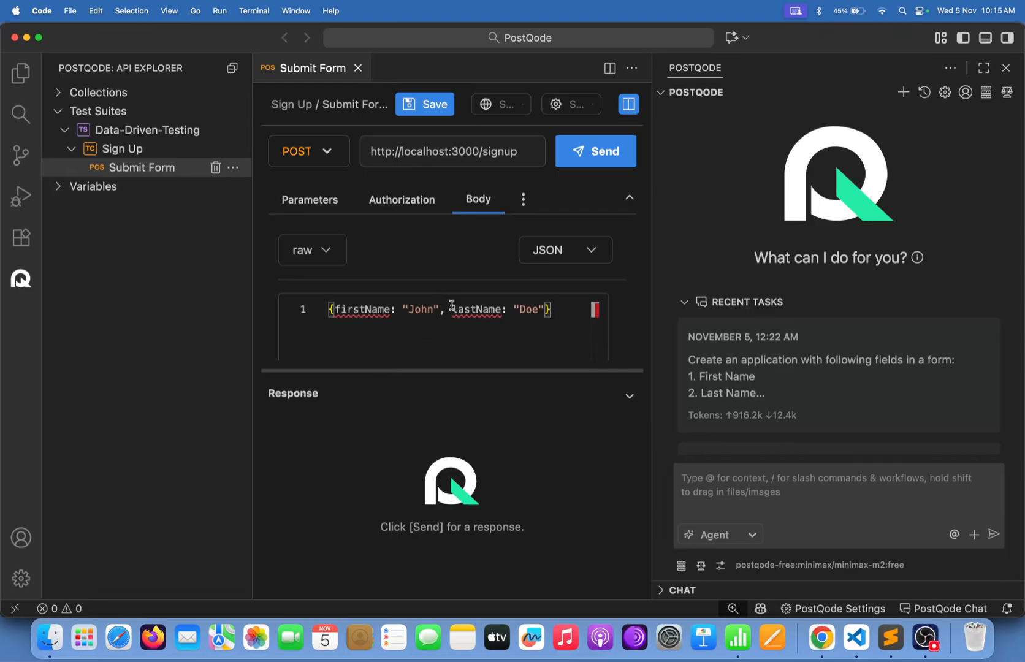
{"action": "left_click", "coordinate": [452, 309]}
{"action": "key", "text": "Return"}
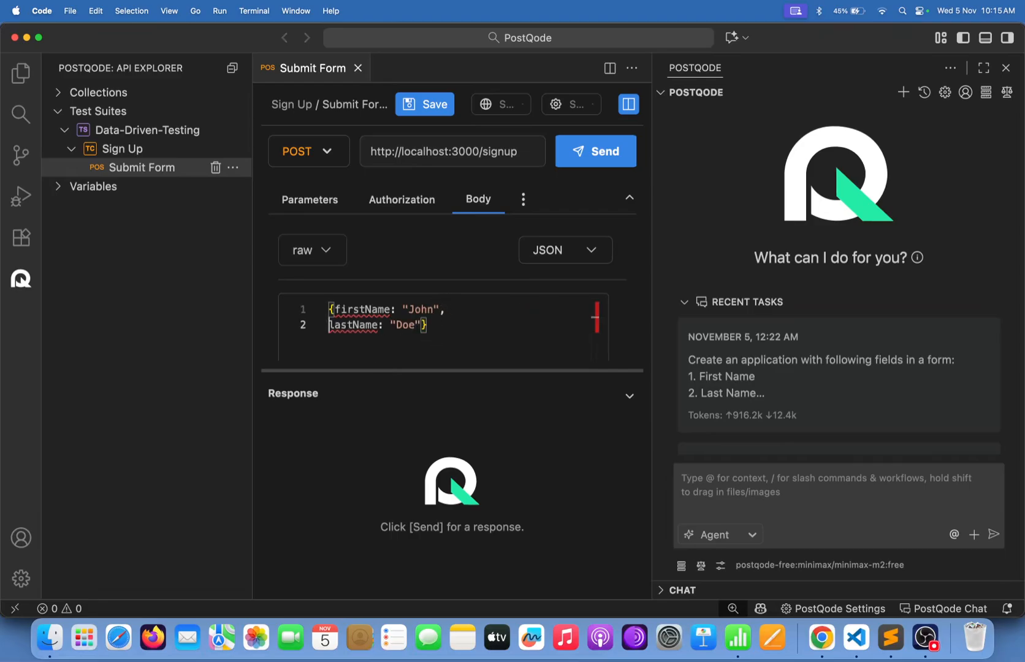
{"action": "key", "text": "Right"}
{"action": "key", "text": "Right"}
{"action": "key", "text": "Right"}
{"action": "key", "text": "Right"}
{"action": "key", "text": "Right"}
{"action": "key", "text": "Right"}
{"action": "key", "text": "Right"}
{"action": "key", "text": "Right"}
{"action": "key", "text": "Right"}
{"action": "key", "text": "Return"}
{"action": "key", "text": "Tab"}
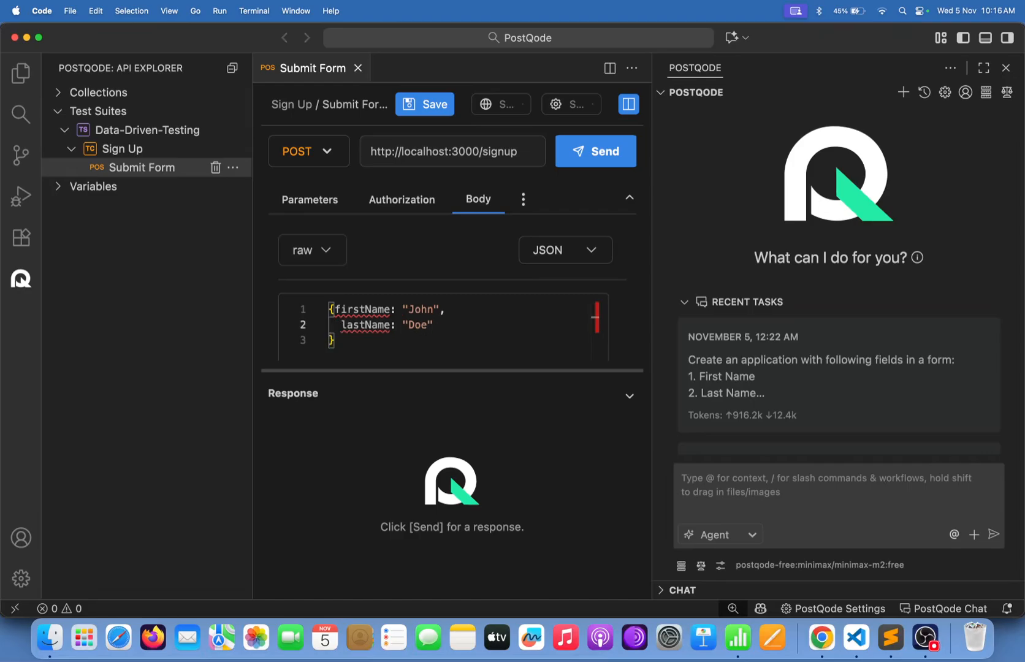
{"action": "key", "text": "Up"}
{"action": "key", "text": "Left"}
{"action": "key", "text": "Return"}
{"action": "key", "text": "Tab"}
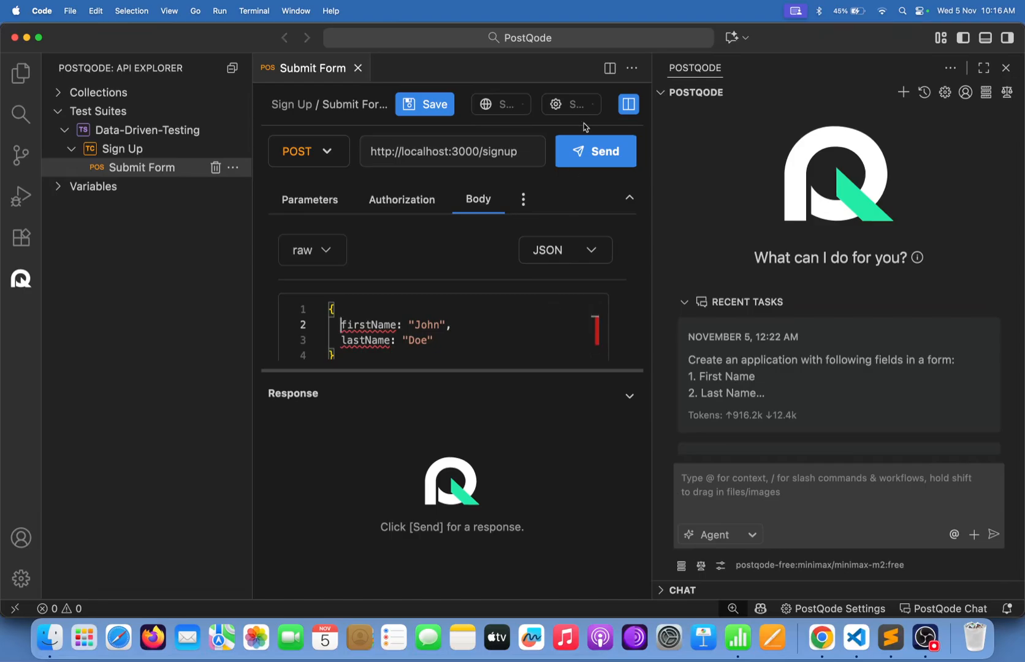
Save the request and wrap the firstName key in double quotes.
{"action": "left_click", "coordinate": [429, 115]}
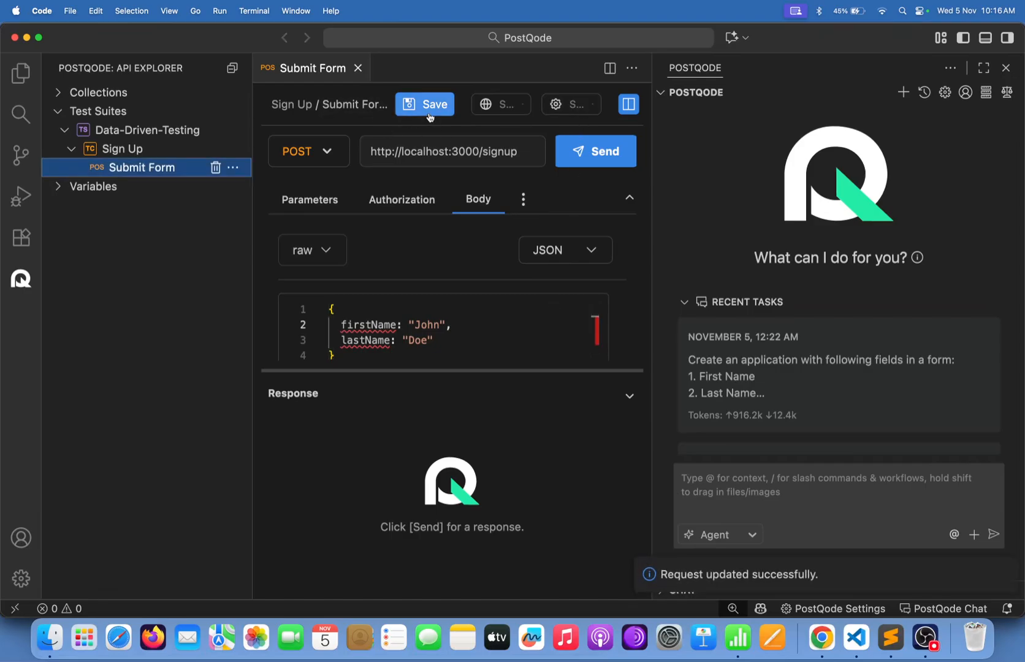
{"action": "left_click", "coordinate": [340, 323]}
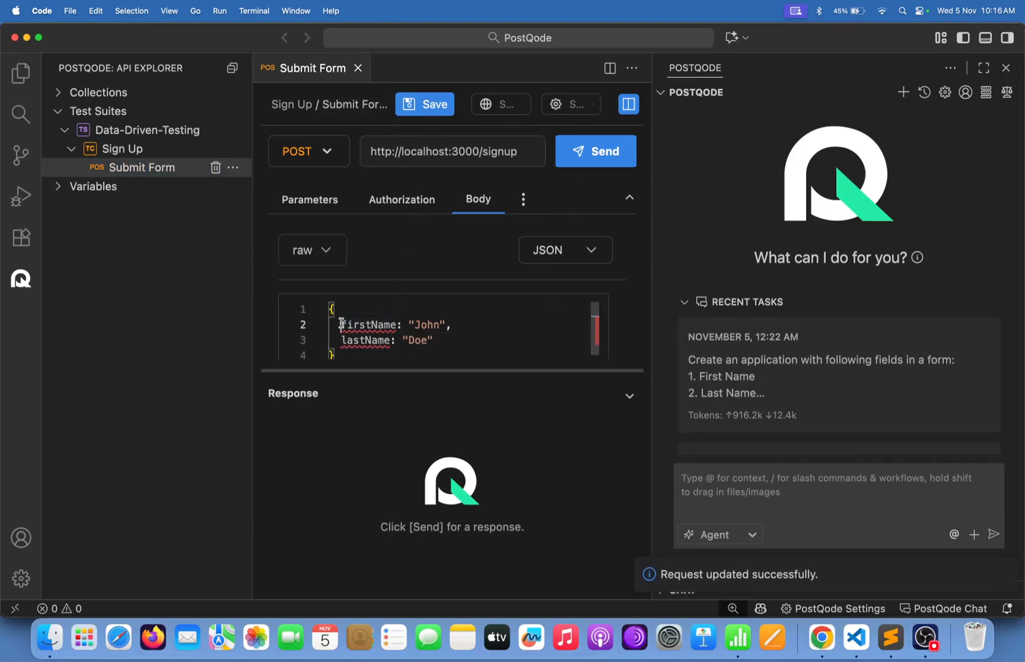
{"action": "type", "text": "\""}
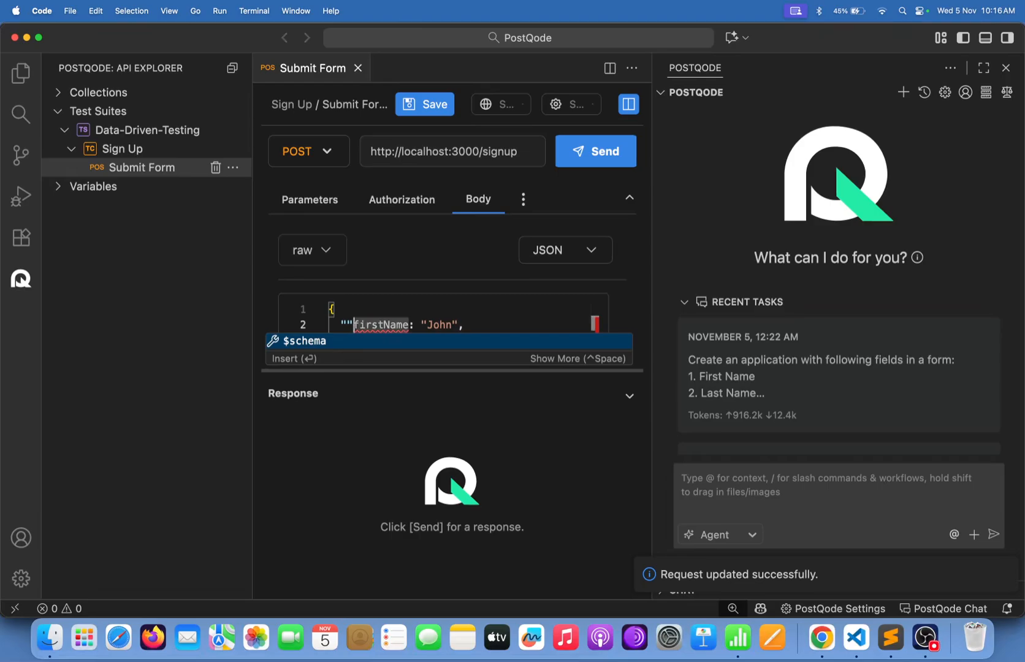
{"action": "key", "text": "BackSpace"}
{"action": "key", "text": "Escape"}
{"action": "left_click", "coordinate": [404, 325]}
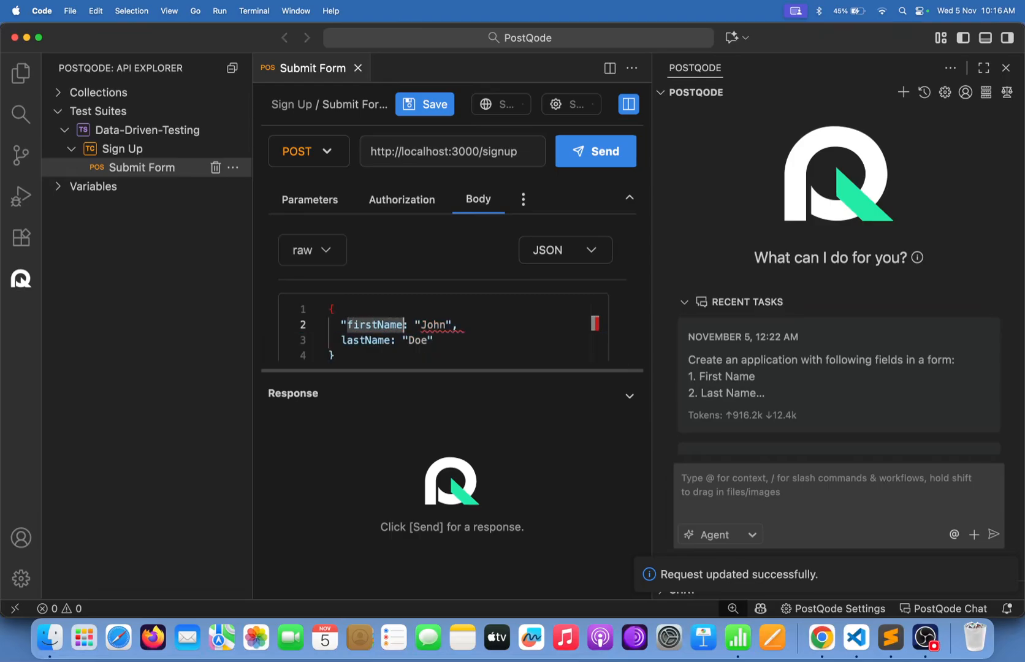
{"action": "type", "text": "\""}
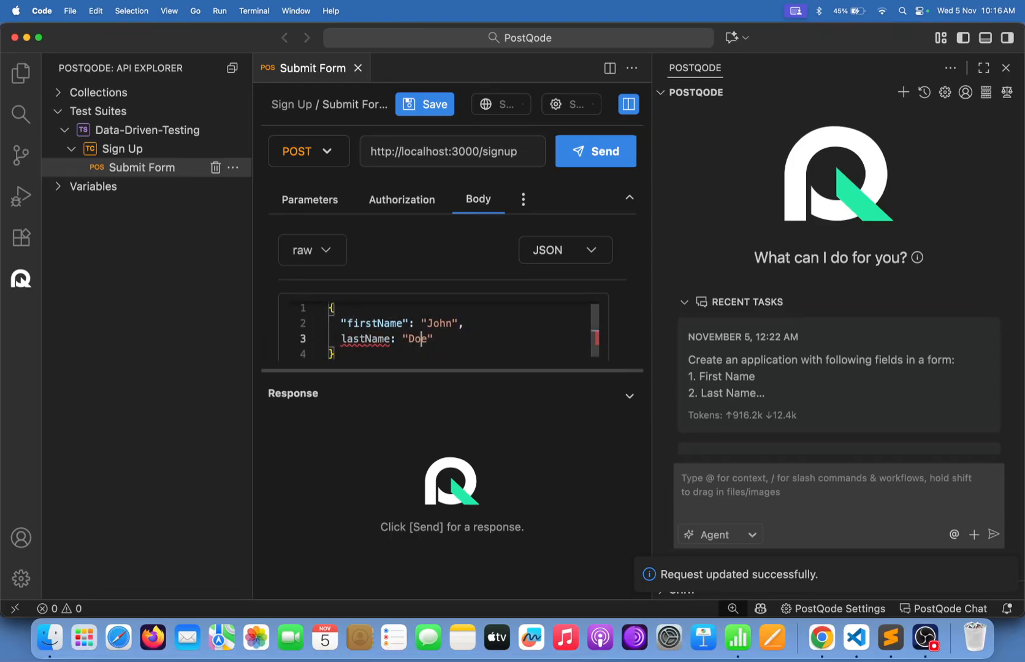
Wrap the lastName key in double quotes and delete the stray quote before it.
{"action": "double_click", "coordinate": [390, 339]}
{"action": "left_click", "coordinate": [391, 339]}
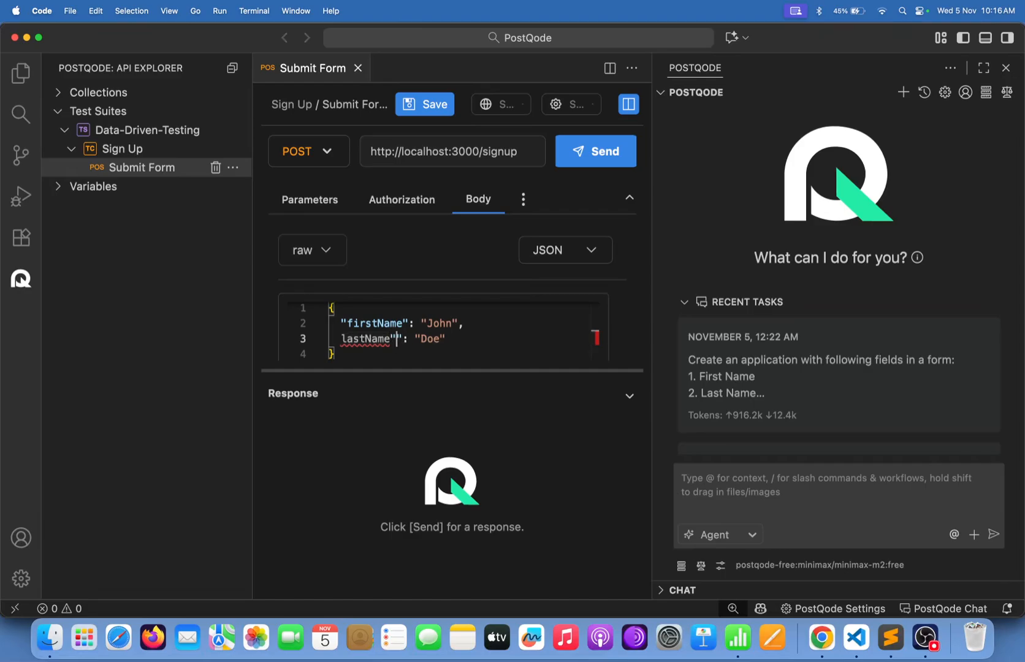
{"action": "type", "text": "\""}
{"action": "double_click", "coordinate": [390, 338]}
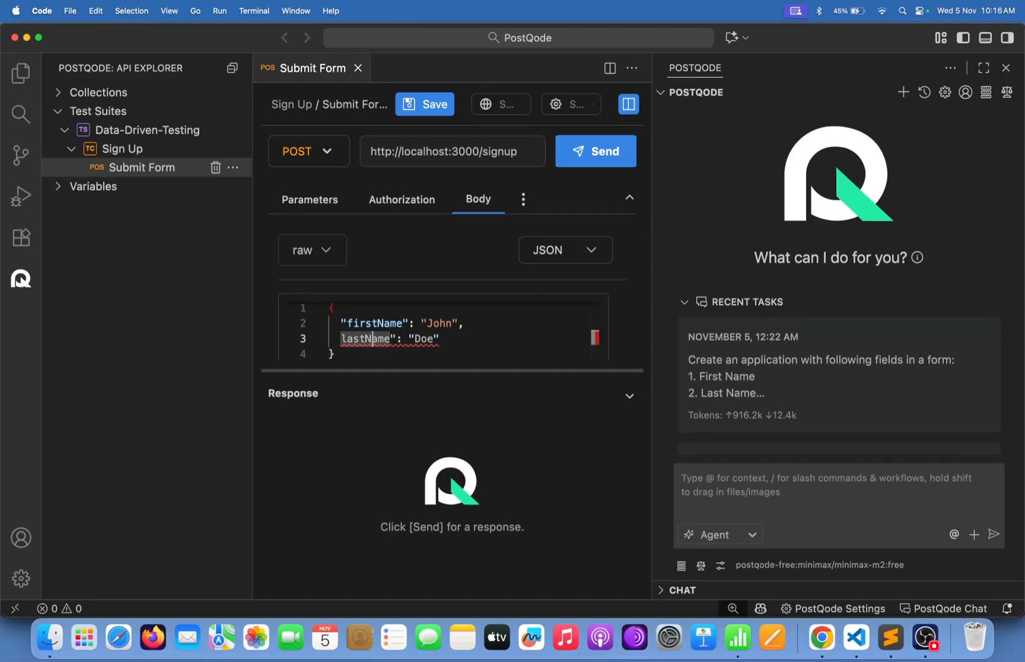
{"action": "left_click", "coordinate": [341, 338]}
{"action": "type", "text": "\""}
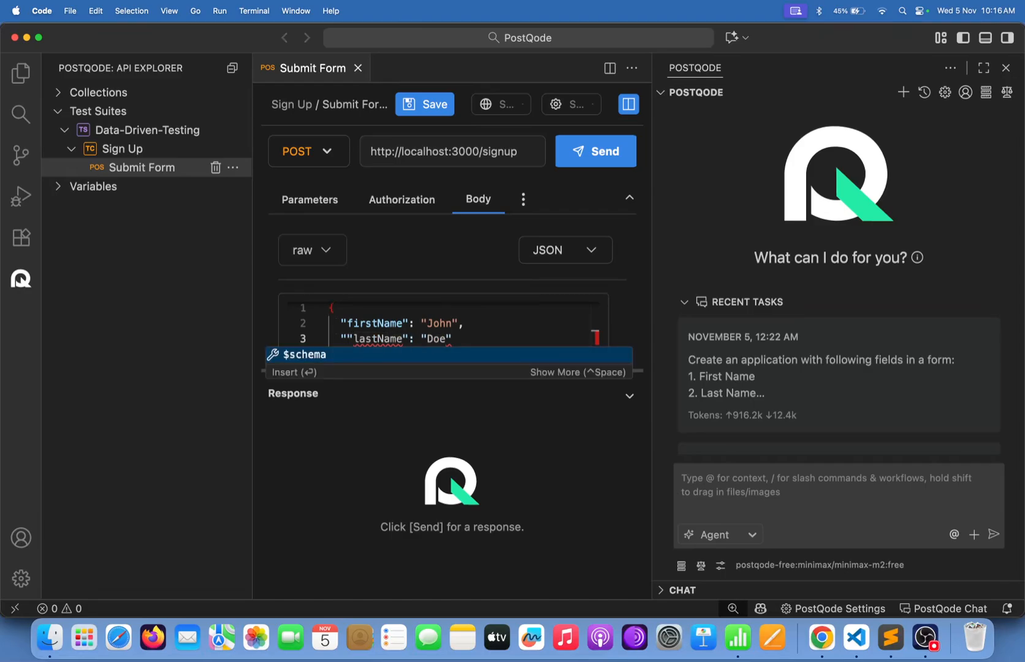
{"action": "left_click_drag", "start_coordinate": [447, 339], "coordinate": [430, 339]}
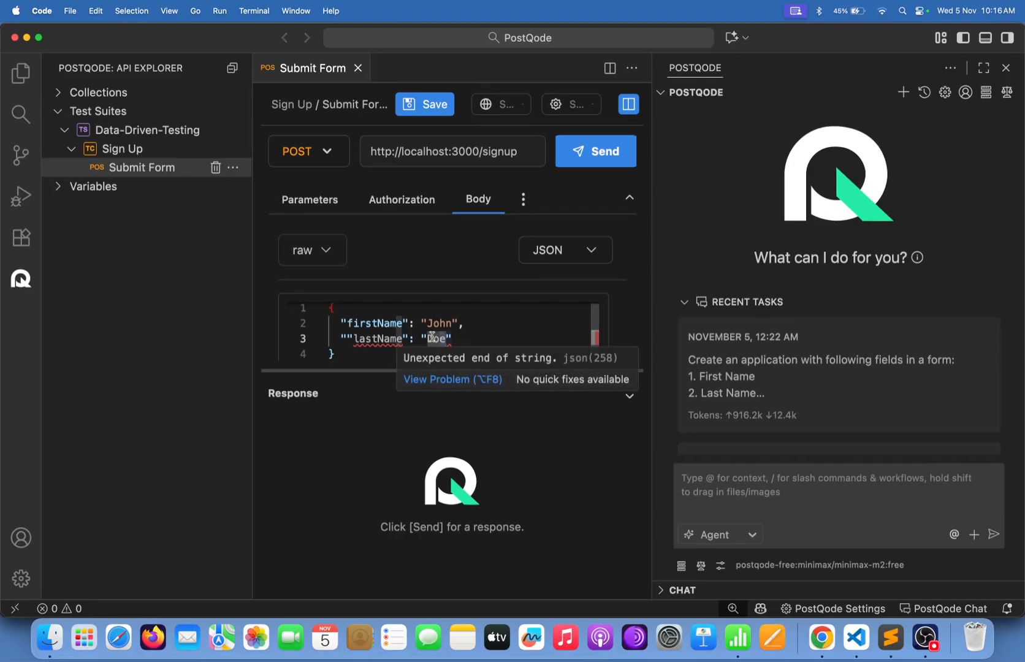
{"action": "left_click", "coordinate": [350, 338]}
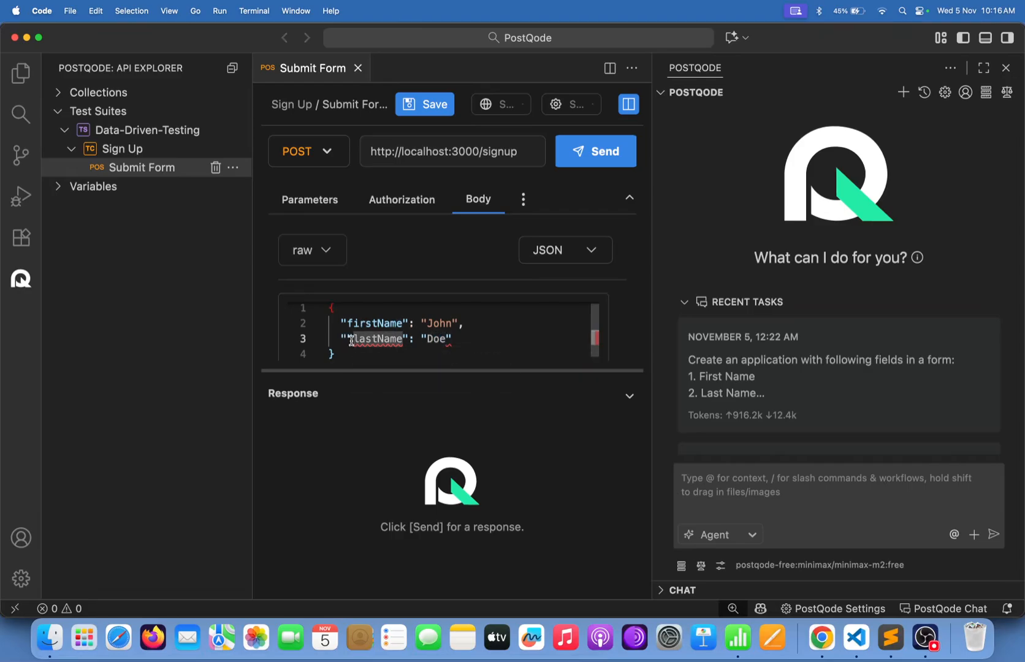
{"action": "key", "text": "BackSpace"}
{"action": "left_click", "coordinate": [454, 337]}
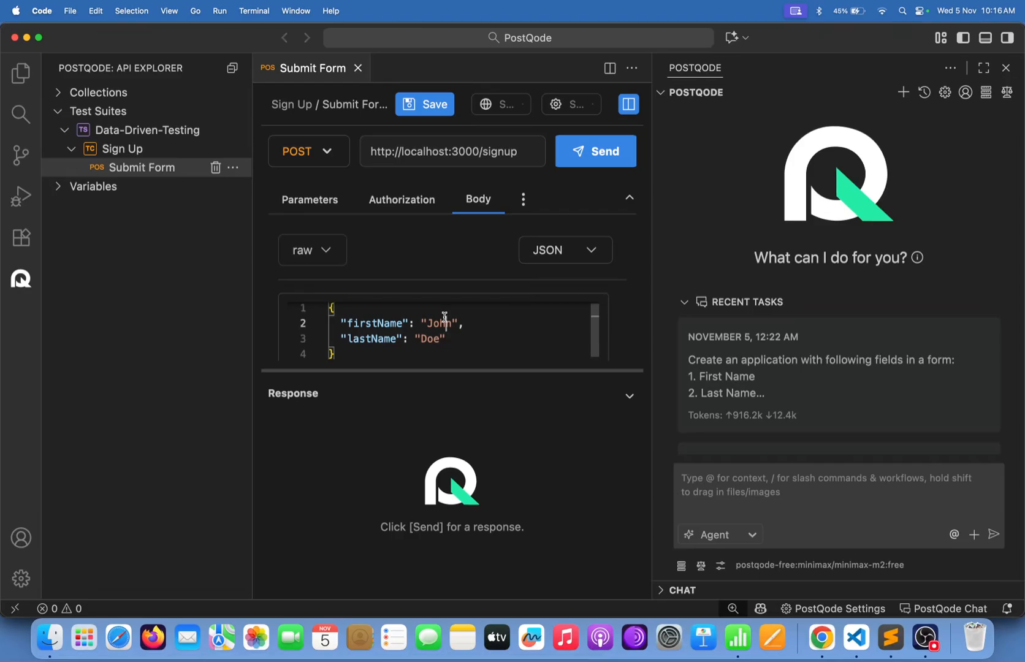
Rewrite the firstName value, trying true and false before settling on "John".
{"action": "double_click", "coordinate": [445, 322]}
{"action": "left_click", "coordinate": [431, 337]}
{"action": "left_click", "coordinate": [432, 325]}
{"action": "left_click_drag", "start_coordinate": [458, 323], "coordinate": [420, 323]}
{"action": "type", "text": "true"}
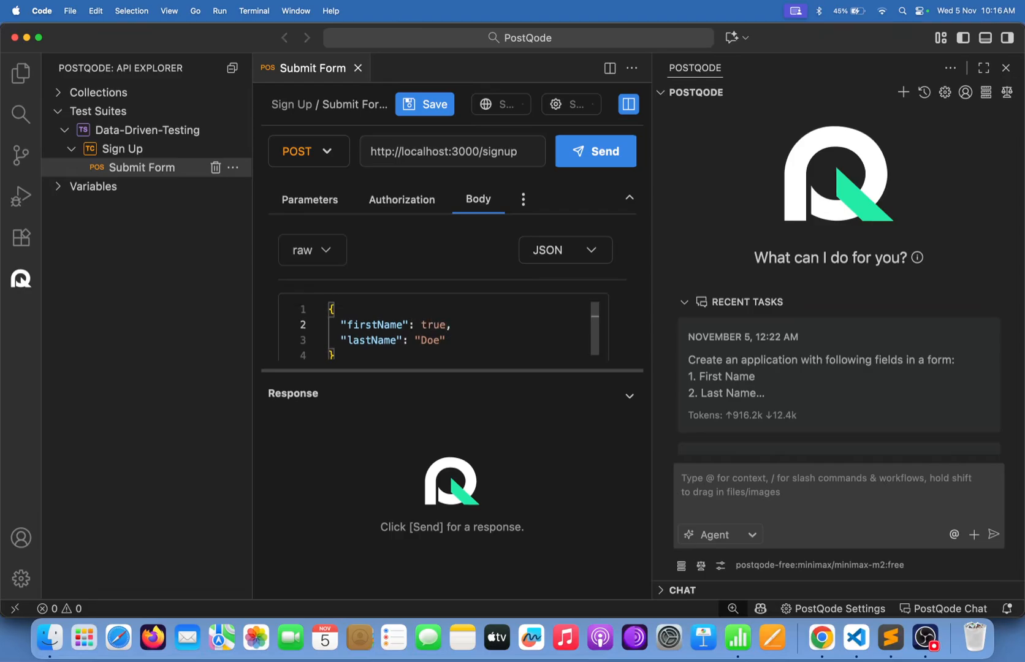
{"action": "key", "text": "BackSpace"}
{"action": "key", "text": "BackSpace"}
{"action": "key", "text": "BackSpace"}
{"action": "key", "text": "BackSpace"}
{"action": "type", "text": "false"}
{"action": "key", "text": "BackSpace"}
{"action": "key", "text": "BackSpace"}
{"action": "key", "text": "BackSpace"}
{"action": "key", "text": "BackSpace"}
{"action": "key", "text": "BackSpace"}
{"action": "key", "text": "ctrl+space"}
{"action": "key", "text": "Escape"}
{"action": "type", "text": "\": \"John"}
View the insect_bird_names_100 sheet in Numbers, then bring Chrome's Sign Up Form page forward.
{"action": "left_click", "coordinate": [738, 639]}
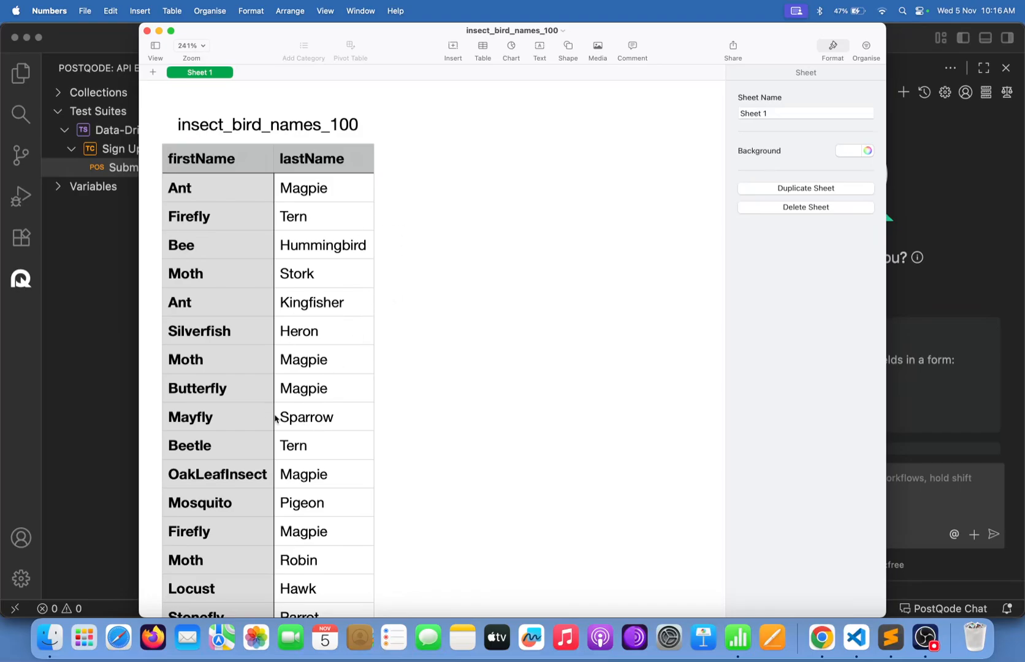
{"action": "left_click", "coordinate": [813, 643]}
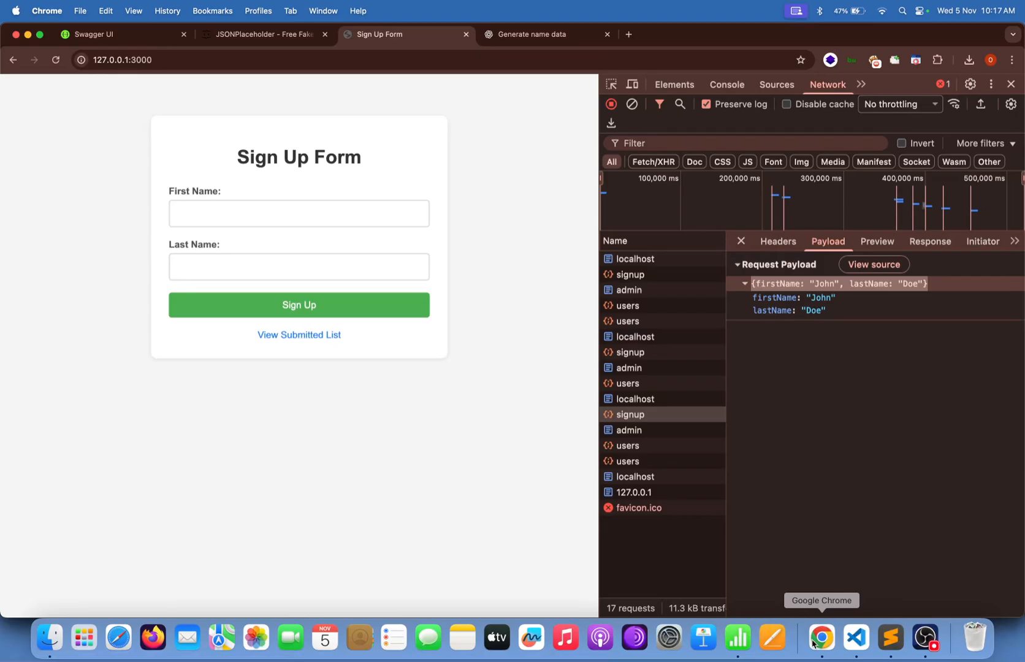
Select the John value in the PostQode body, check it against the names sheet, then return.
{"action": "left_click", "coordinate": [852, 641]}
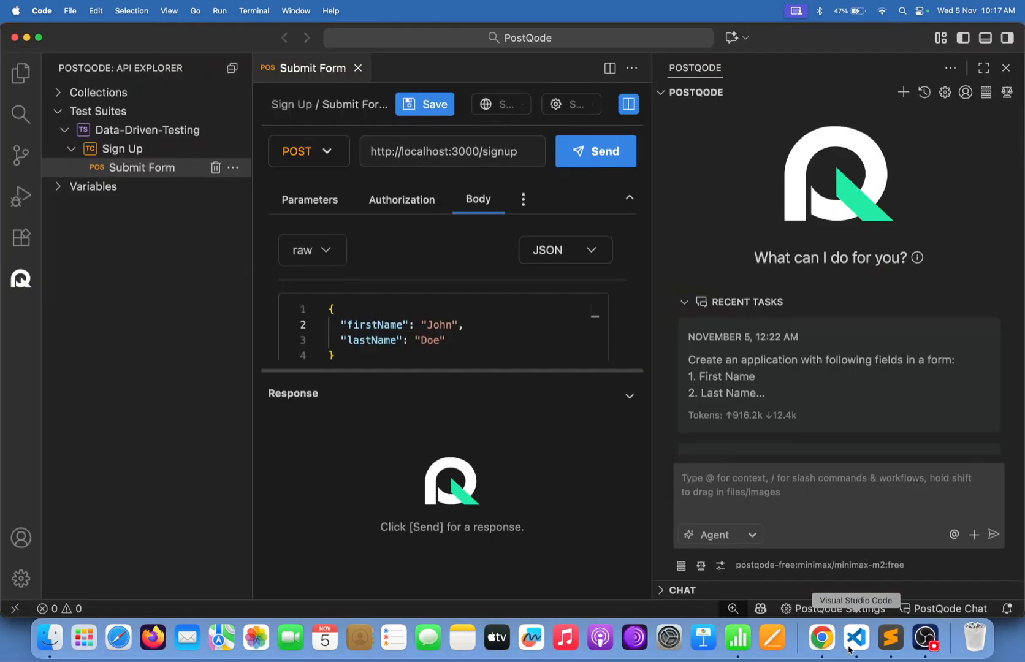
{"action": "double_click", "coordinate": [429, 323]}
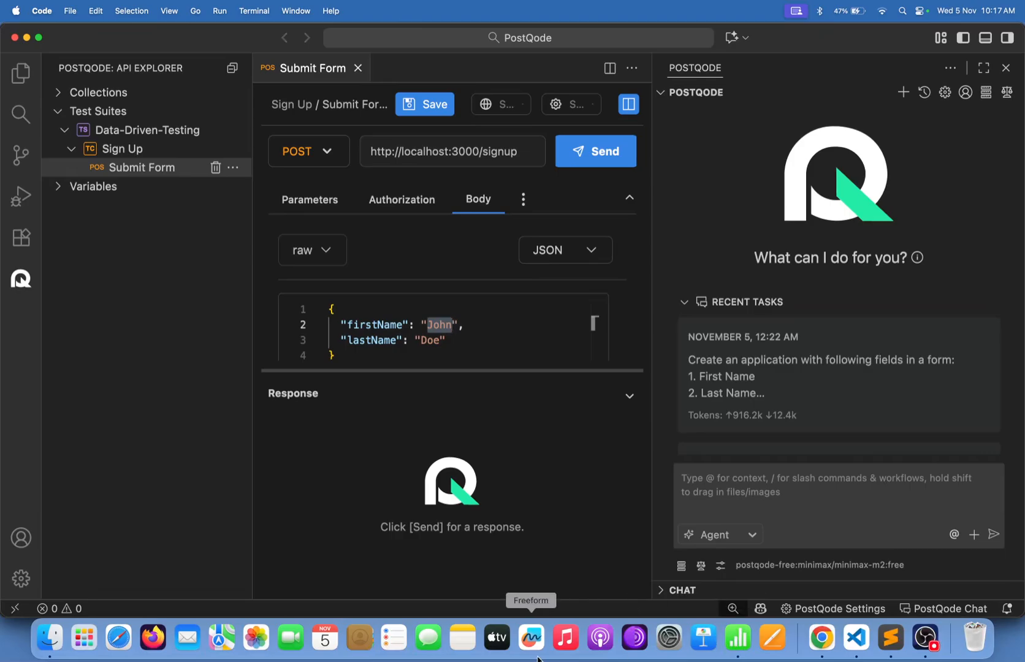
{"action": "left_click", "coordinate": [743, 646]}
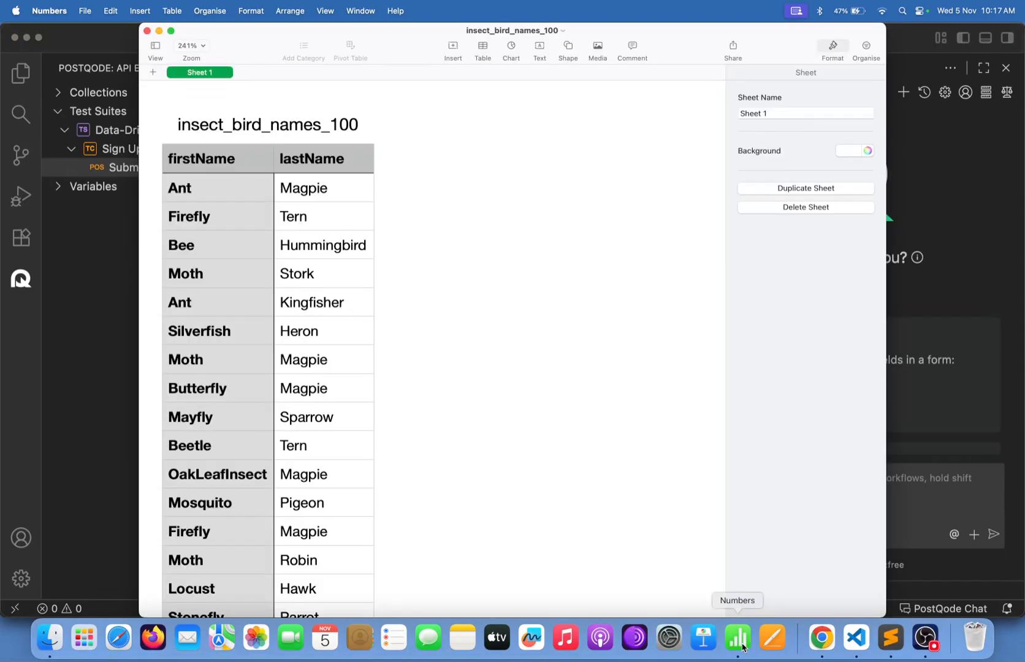
{"action": "left_click", "coordinate": [80, 350]}
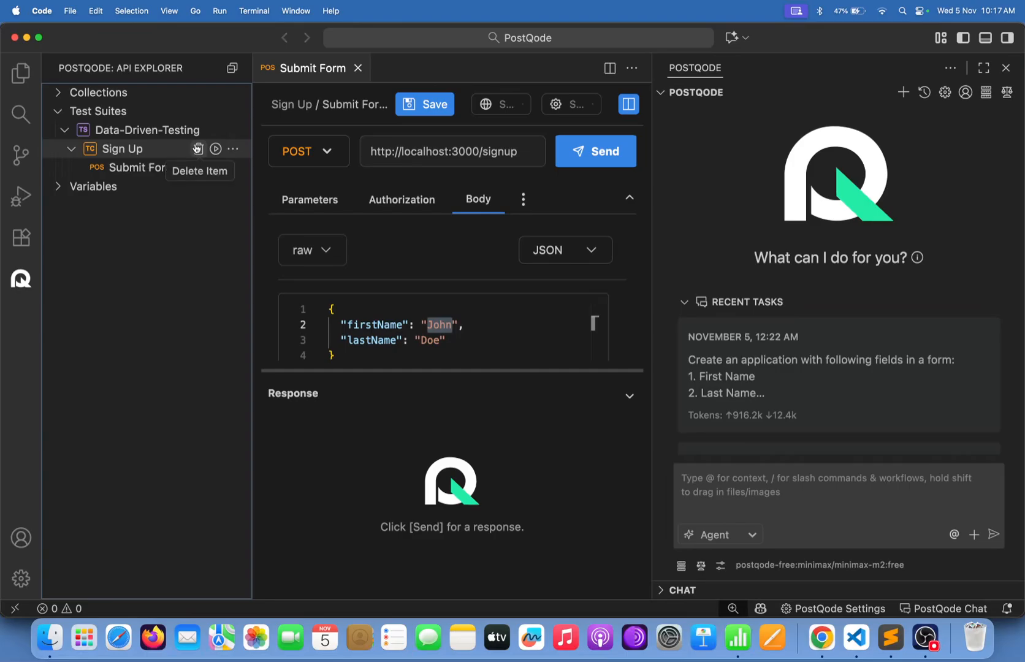
Remove naughty_names_dataset.csv from the Sign Up test case's Dataset tab, leaving no dataset linked.
{"action": "left_click", "coordinate": [233, 150]}
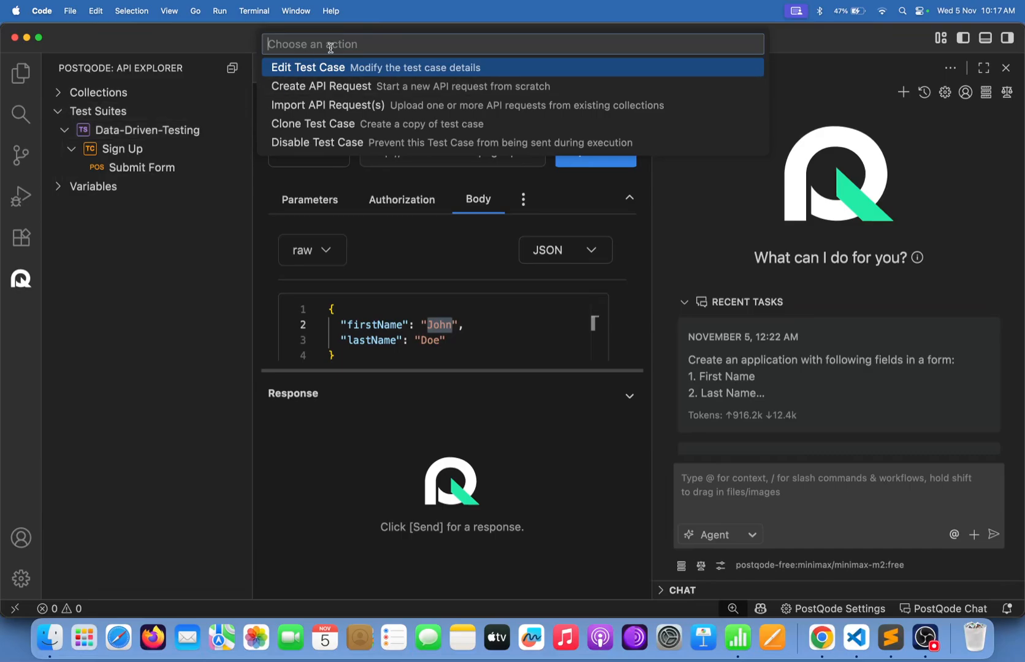
{"action": "left_click", "coordinate": [338, 70]}
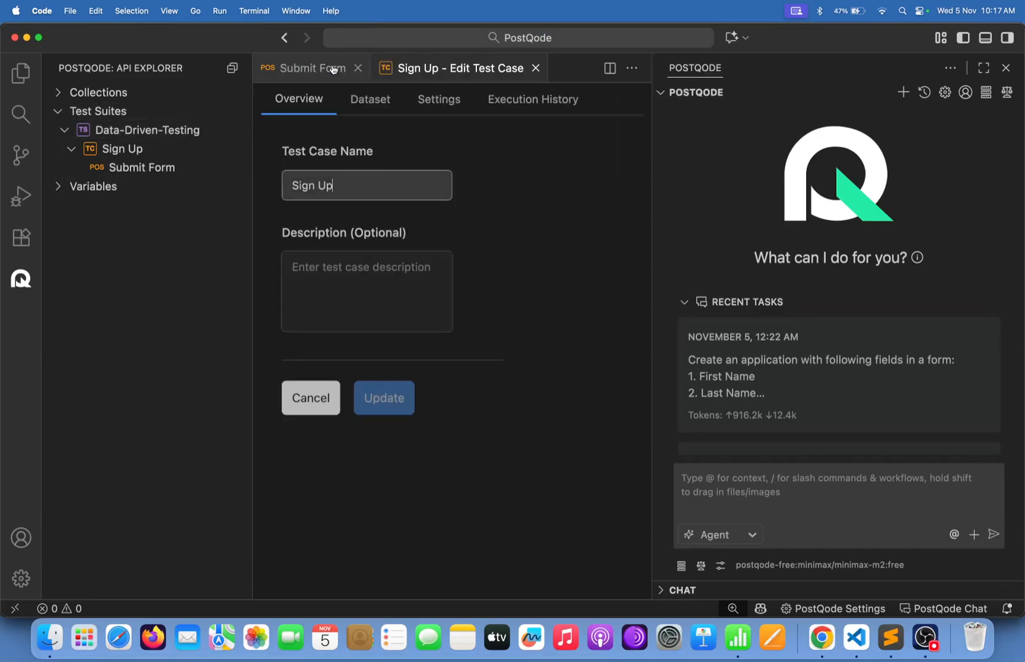
{"action": "left_click", "coordinate": [370, 102]}
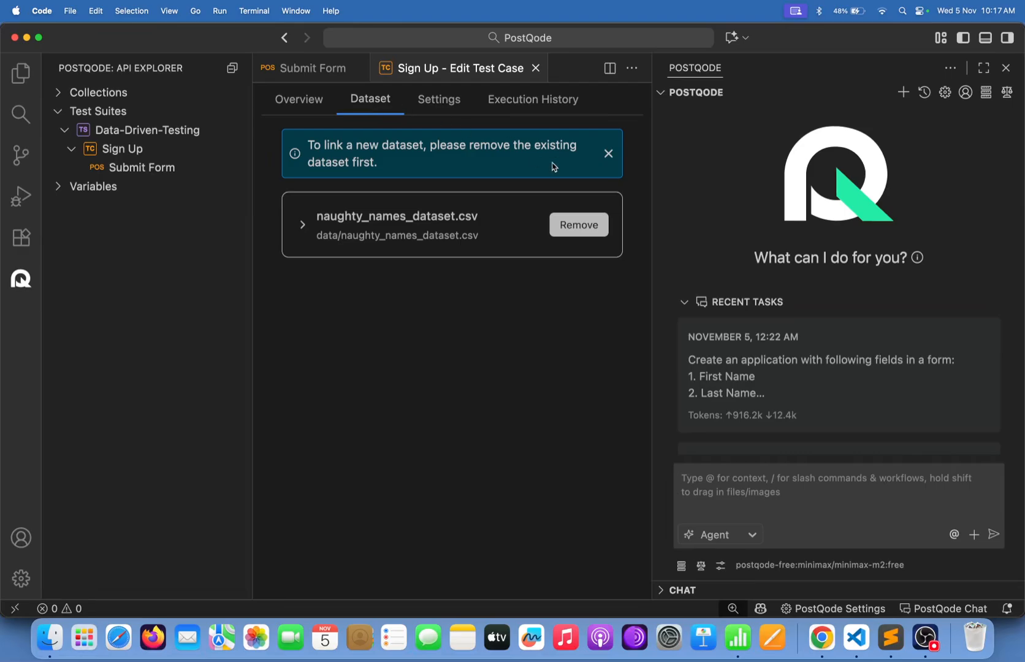
{"action": "left_click", "coordinate": [586, 228]}
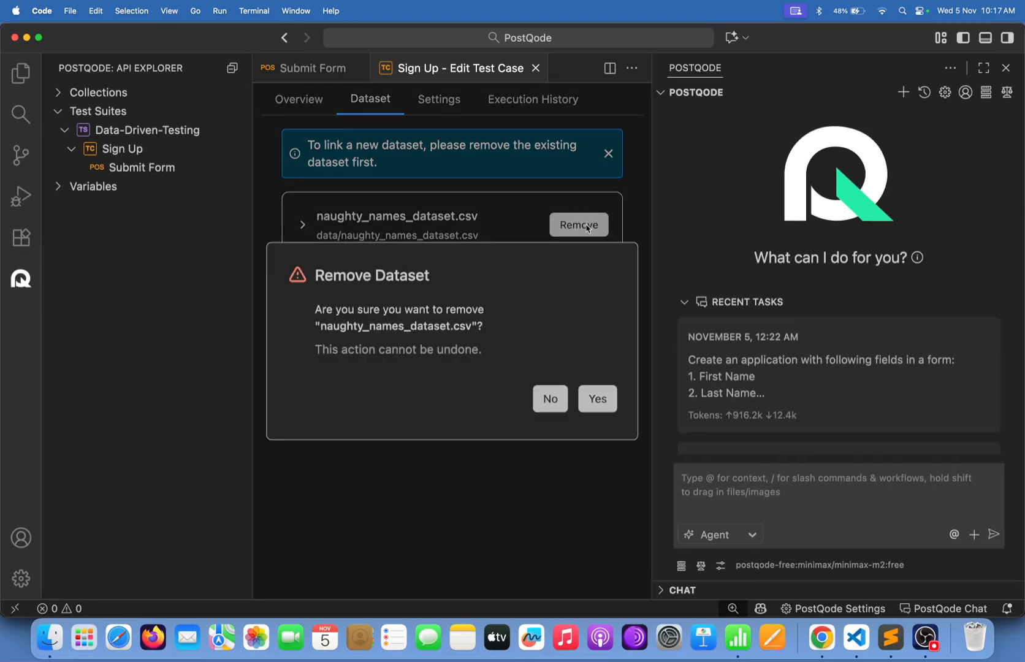
{"action": "left_click", "coordinate": [598, 400]}
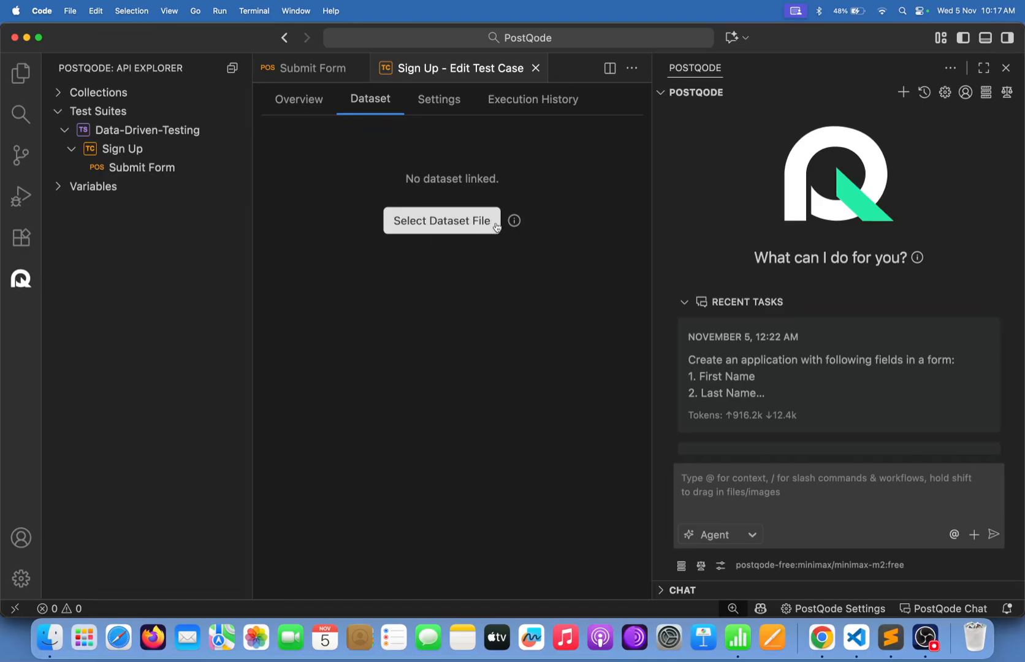
{"action": "mouse_move", "coordinate": [512, 223]}
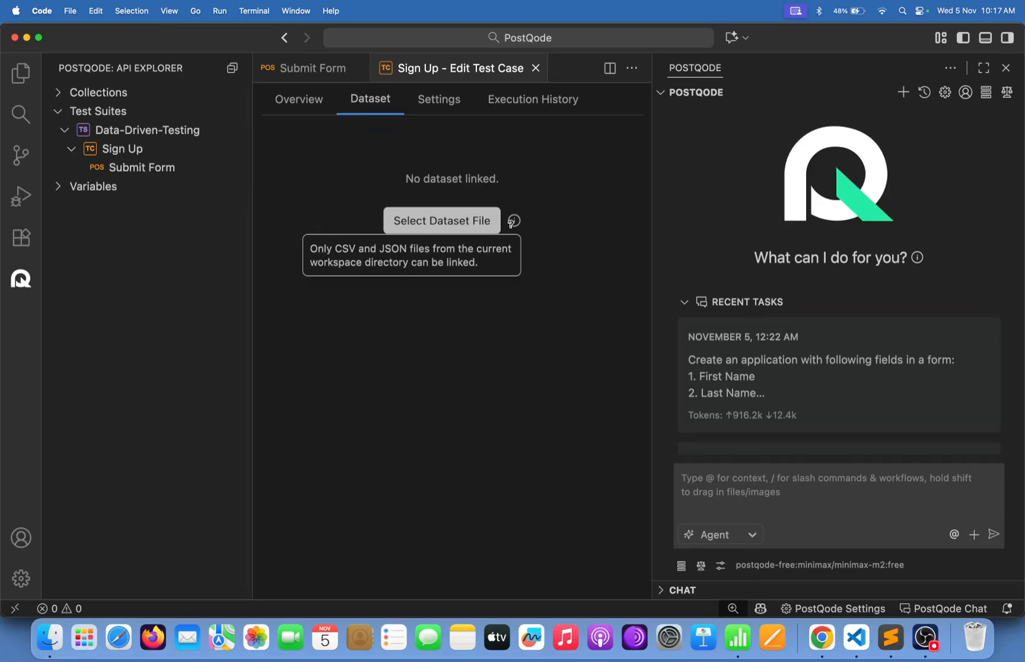
Link insect_bird_names_100.csv as the Sign Up dataset and bring Chrome's Sign Up Form forward.
{"action": "left_click", "coordinate": [460, 211]}
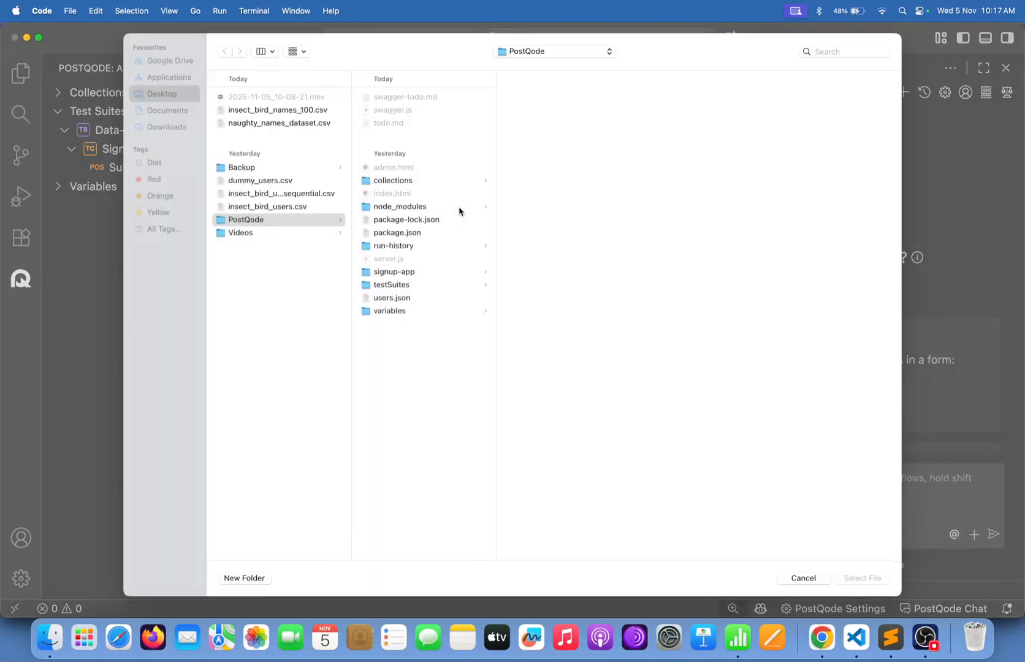
{"action": "left_click", "coordinate": [291, 116]}
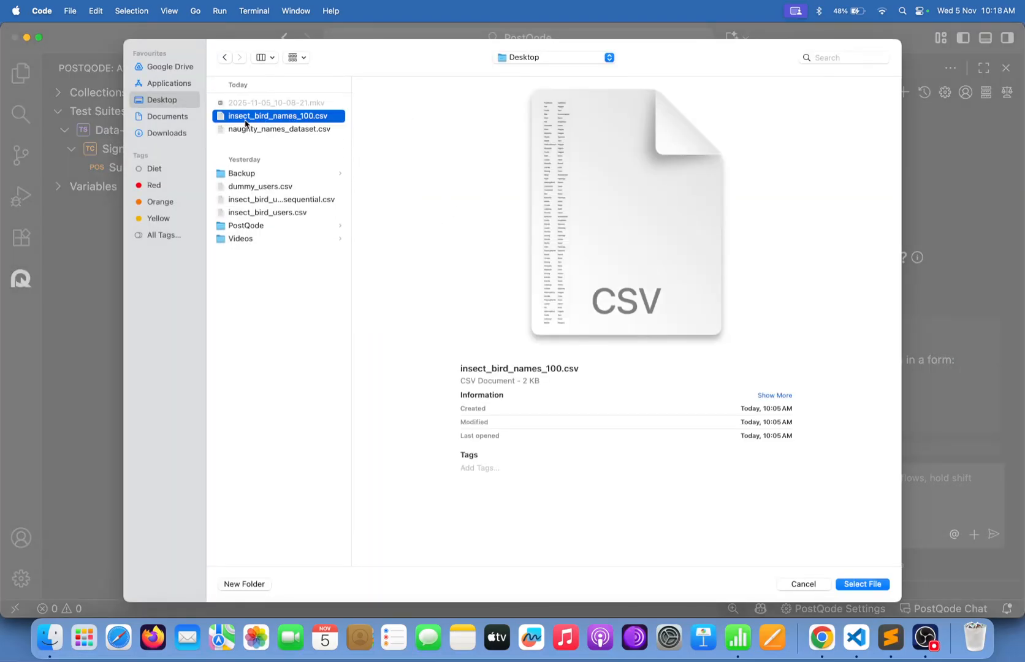
{"action": "double_click", "coordinate": [312, 120]}
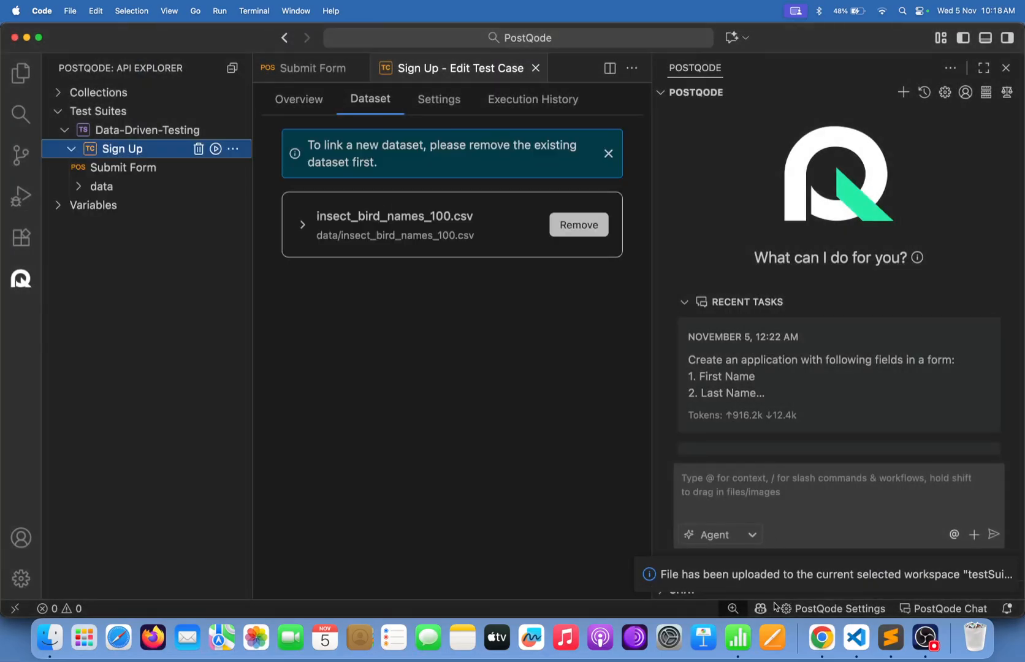
{"action": "left_click", "coordinate": [809, 648]}
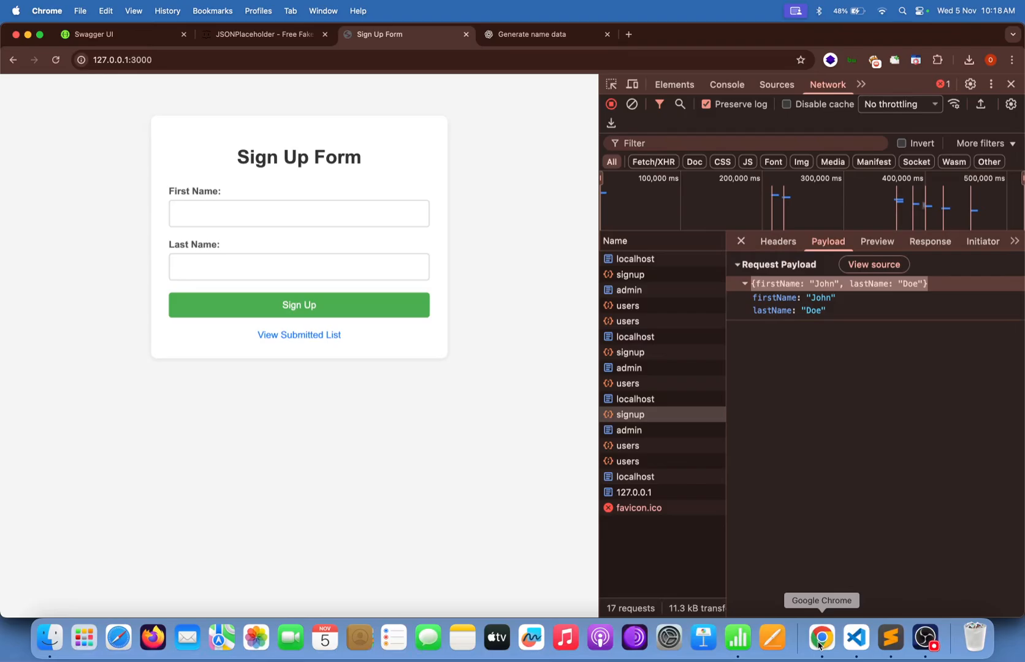
Preview the firstName/lastName rows of insect_bird_names_100.csv and close the PostQode chat panel.
{"action": "left_click", "coordinate": [856, 637]}
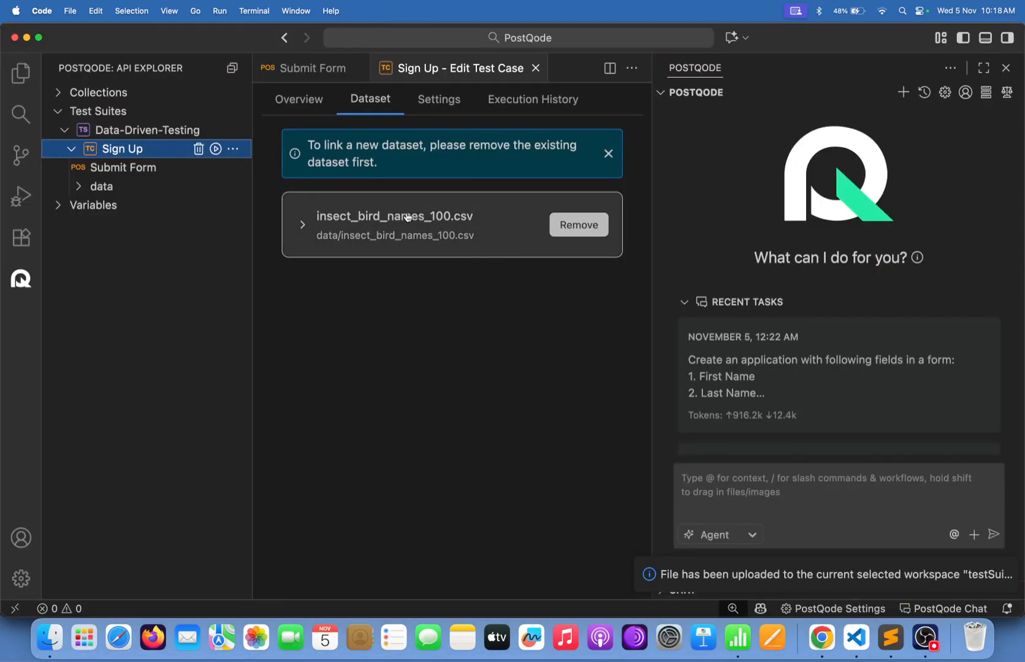
{"action": "left_click", "coordinate": [472, 242]}
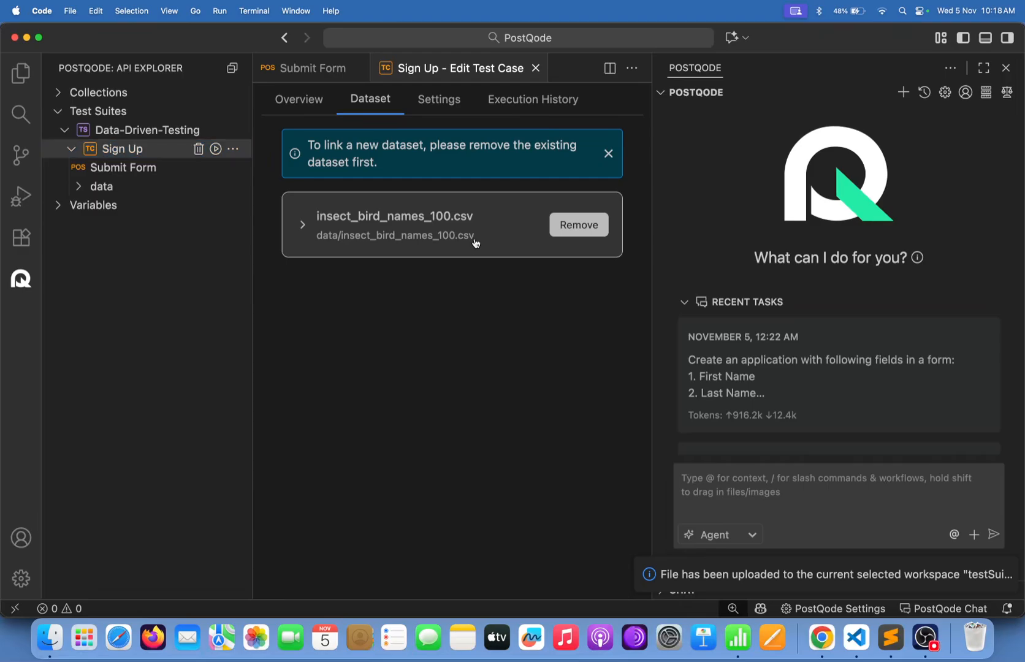
{"action": "scroll", "coordinate": [457, 471], "scroll_direction": "down", "scroll_amount": 2}
{"action": "scroll", "coordinate": [457, 472], "scroll_direction": "down", "scroll_amount": 20}
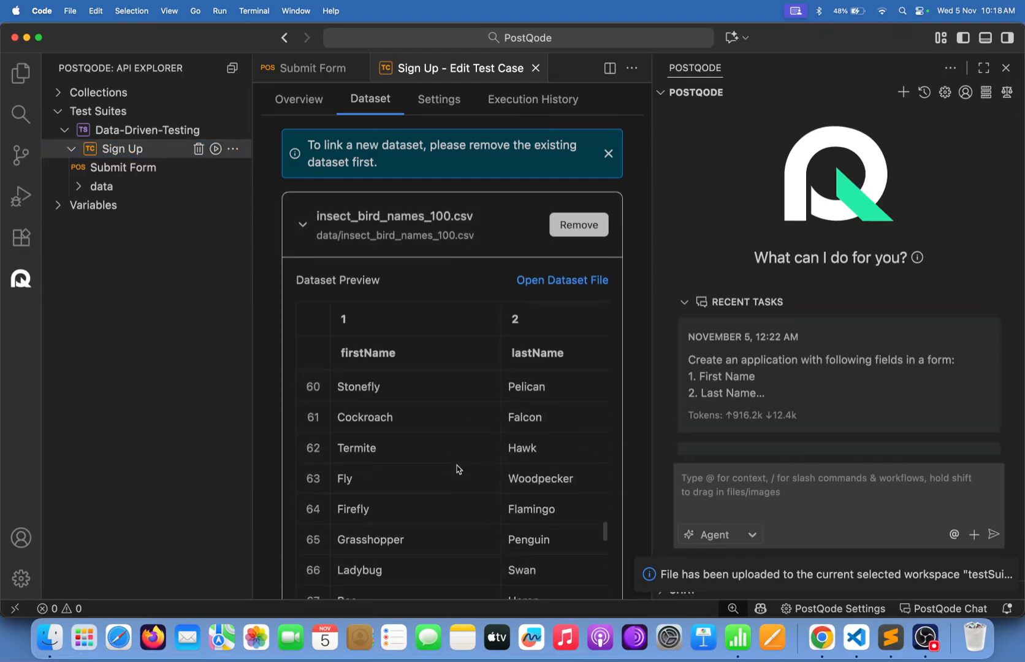
{"action": "scroll", "coordinate": [457, 470], "scroll_direction": "up", "scroll_amount": 20}
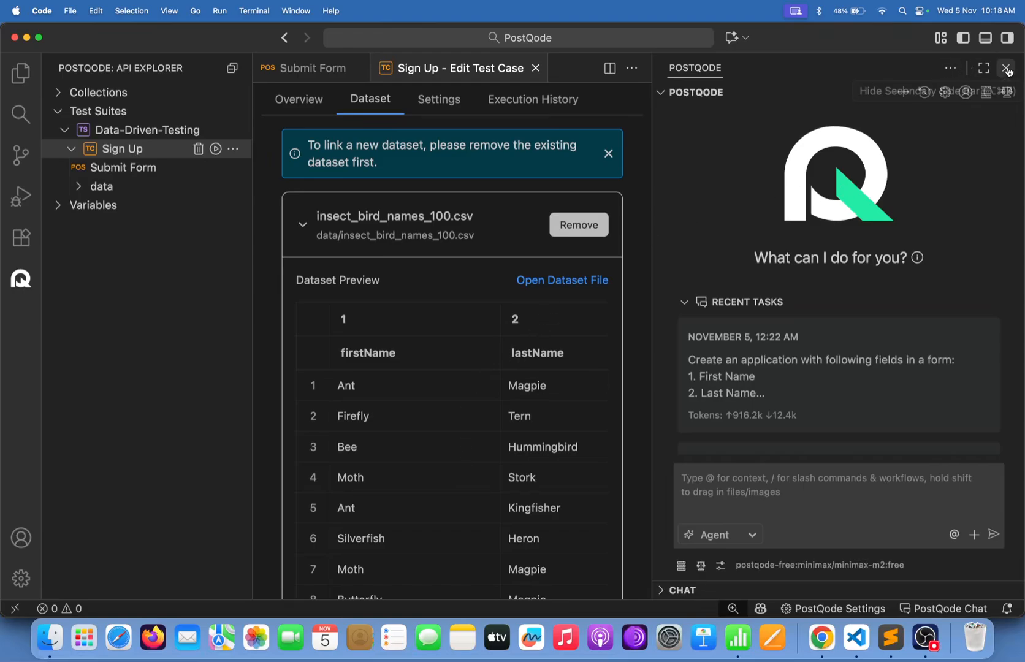
{"action": "left_click", "coordinate": [1007, 69]}
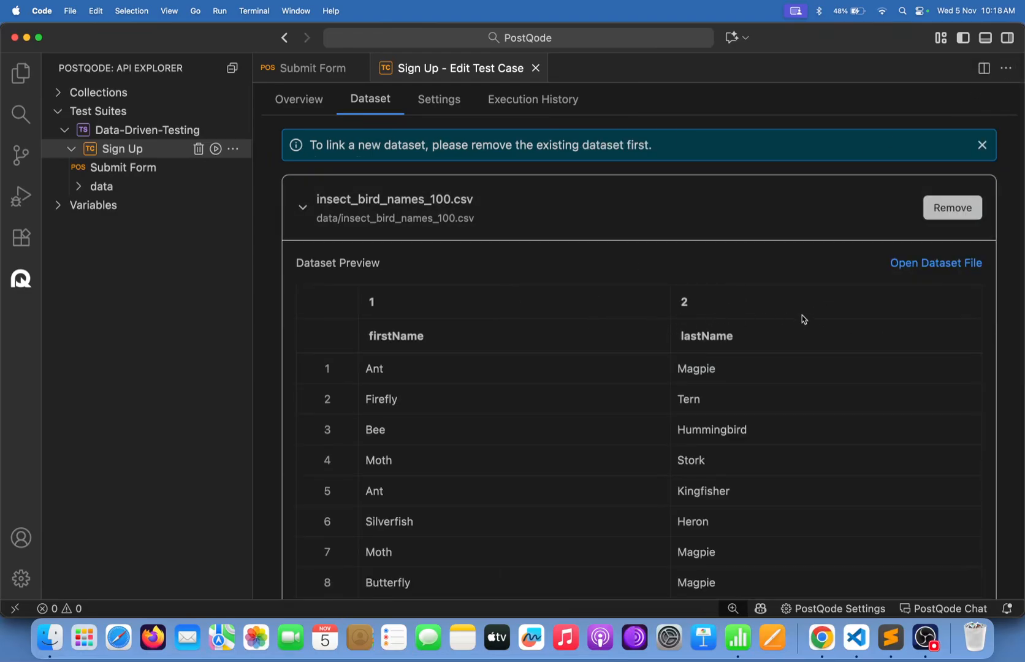
Add a person's first and last name as the first data row of insect_bird_names_100.csv, then save and close it.
{"action": "left_click", "coordinate": [901, 264]}
{"action": "left_click", "coordinate": [415, 403]}
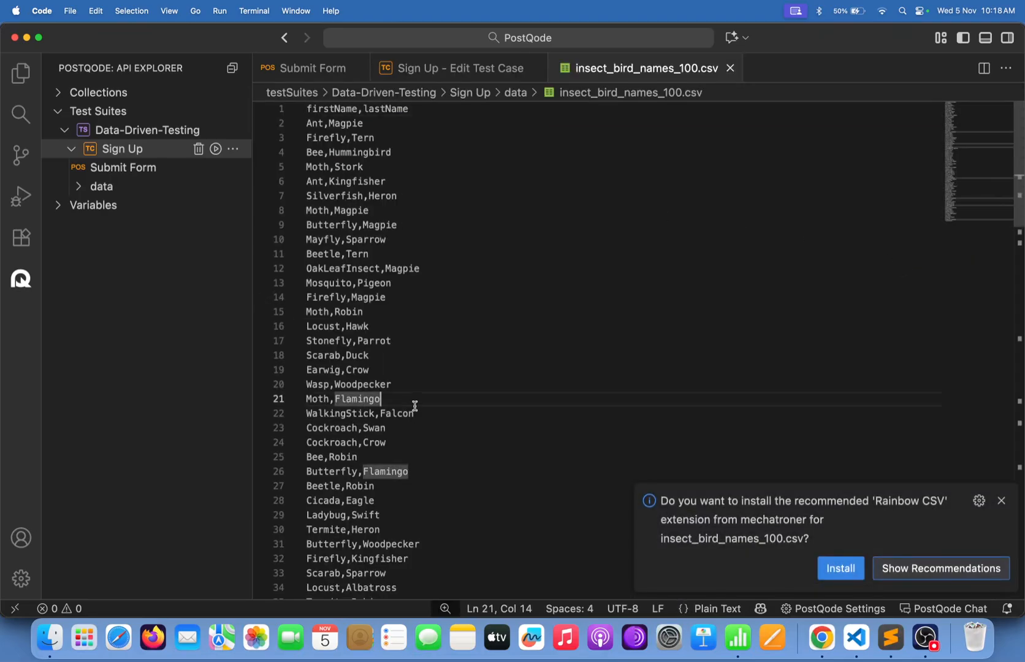
{"action": "left_click", "coordinate": [416, 110]}
{"action": "key", "text": "Return"}
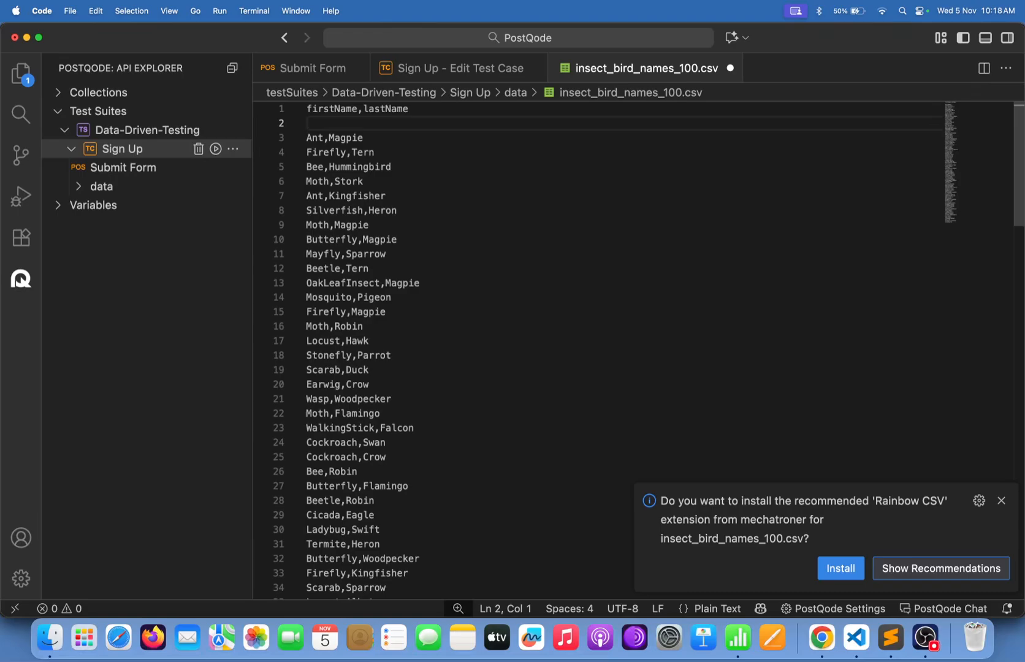
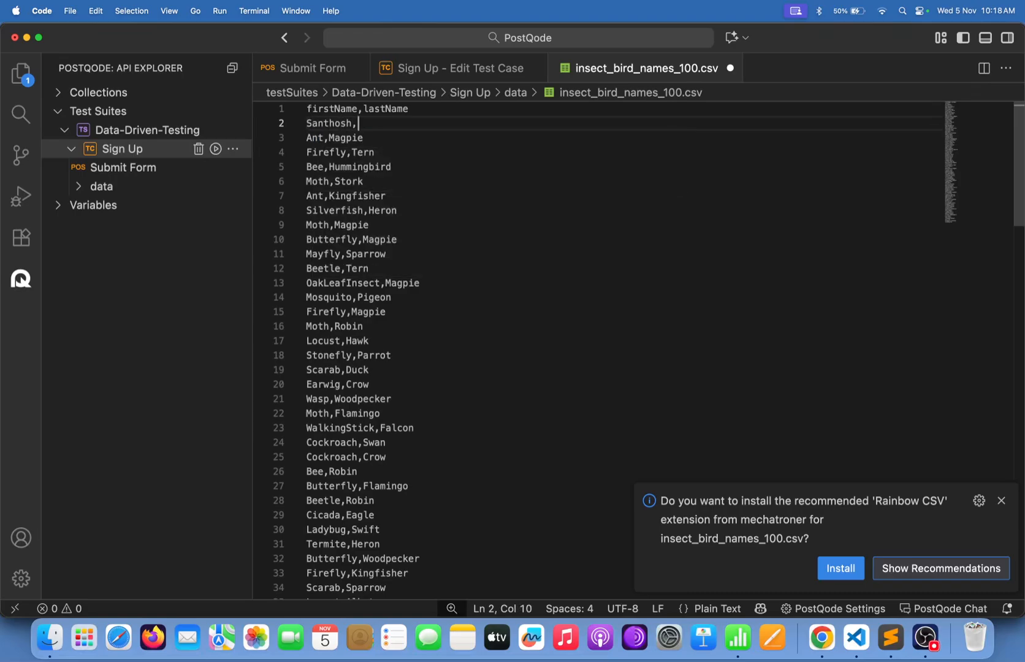
{"action": "key", "text": "super+s"}
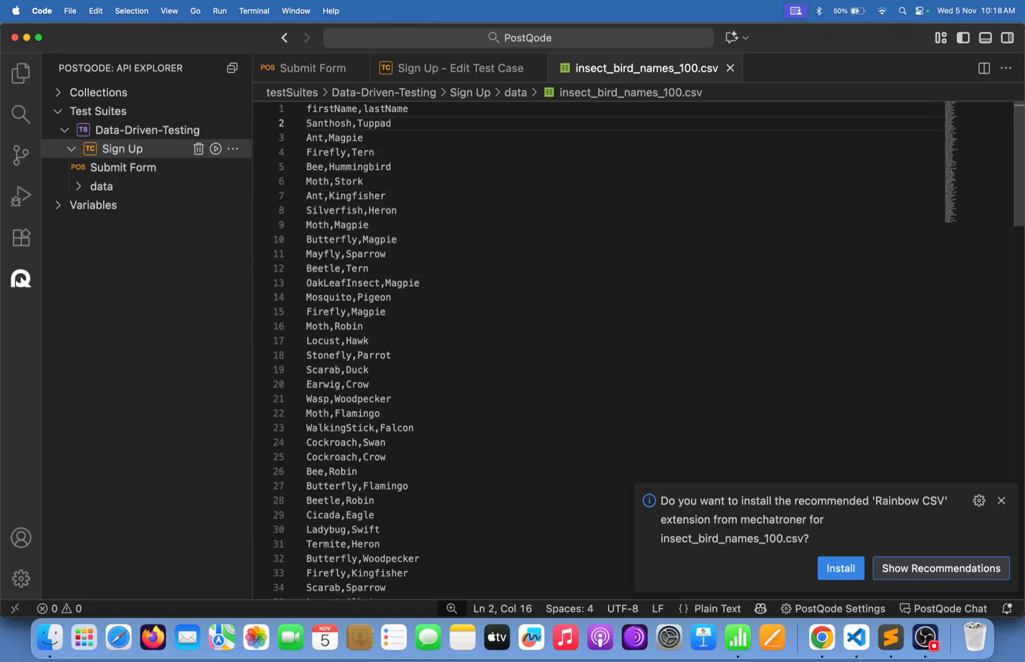
{"action": "left_click", "coordinate": [729, 68]}
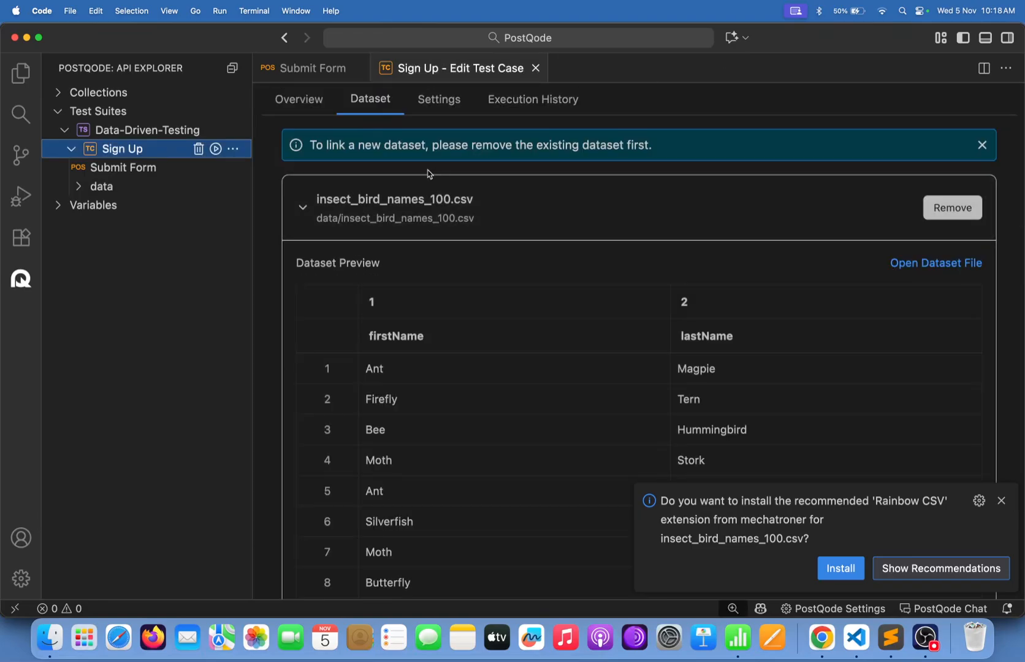
Run Developer: Reload Window from the command search (typed 'Rel').
{"action": "left_click", "coordinate": [490, 220]}
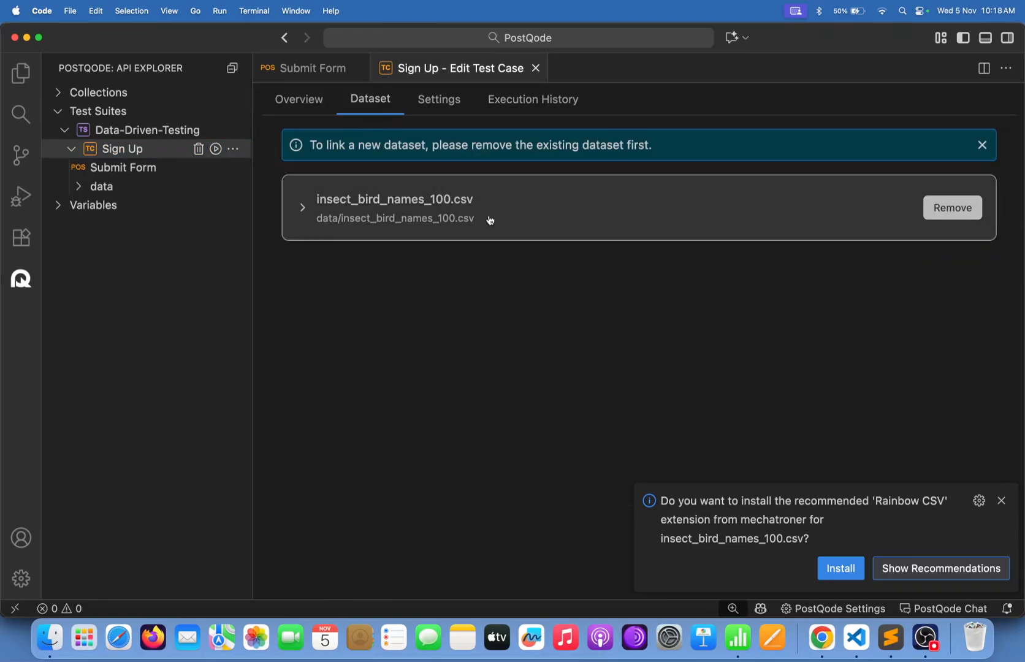
{"action": "left_click", "coordinate": [489, 220]}
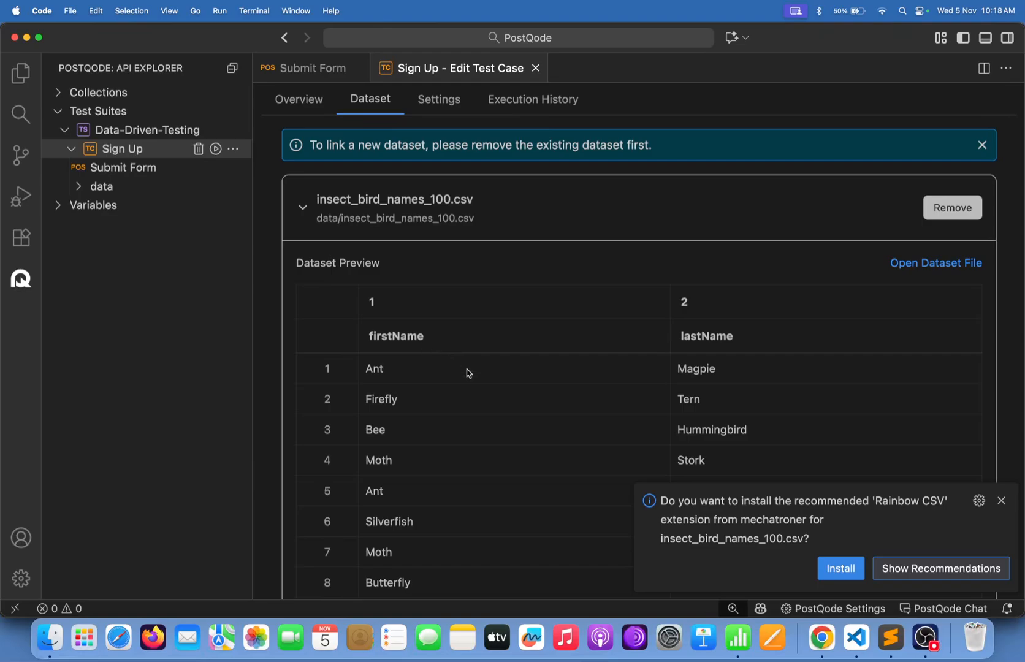
{"action": "key", "text": "super+shift+p"}
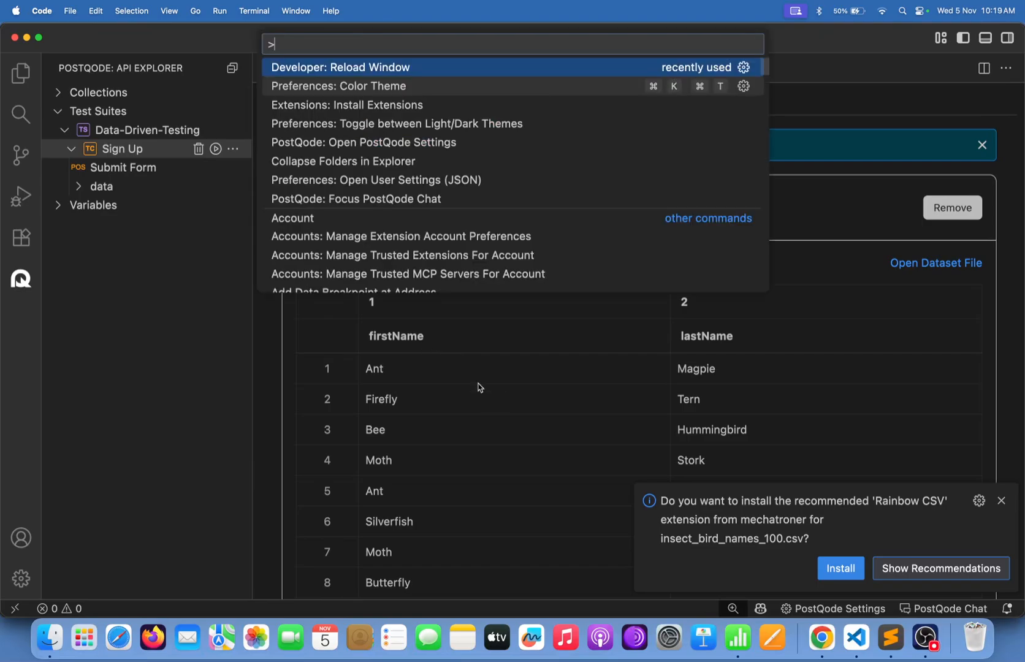
{"action": "type", "text": "Rel"}
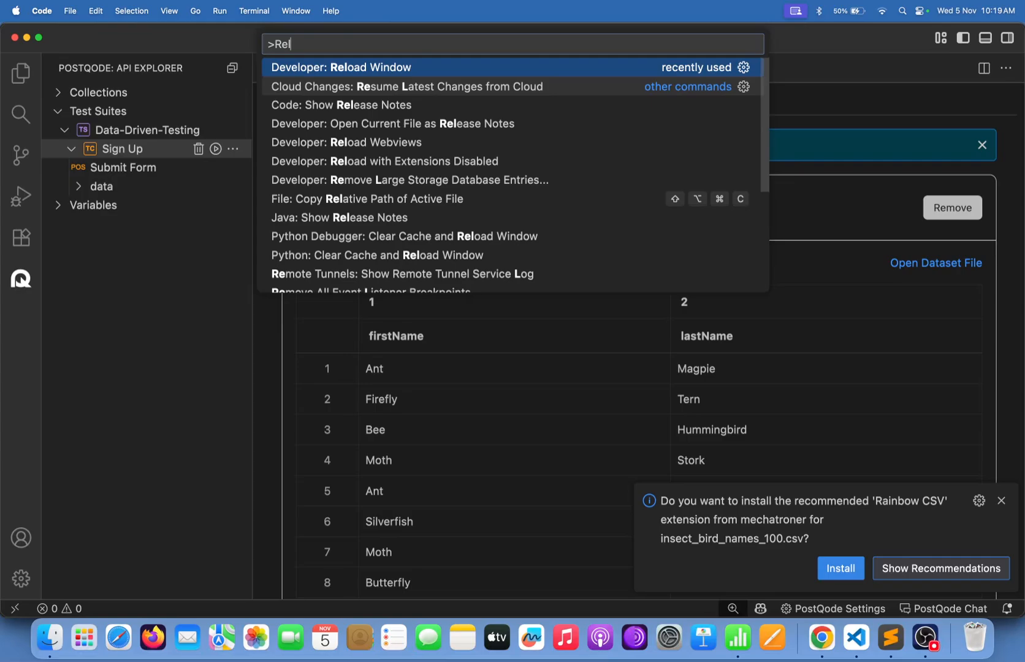
{"action": "key", "text": "Return"}
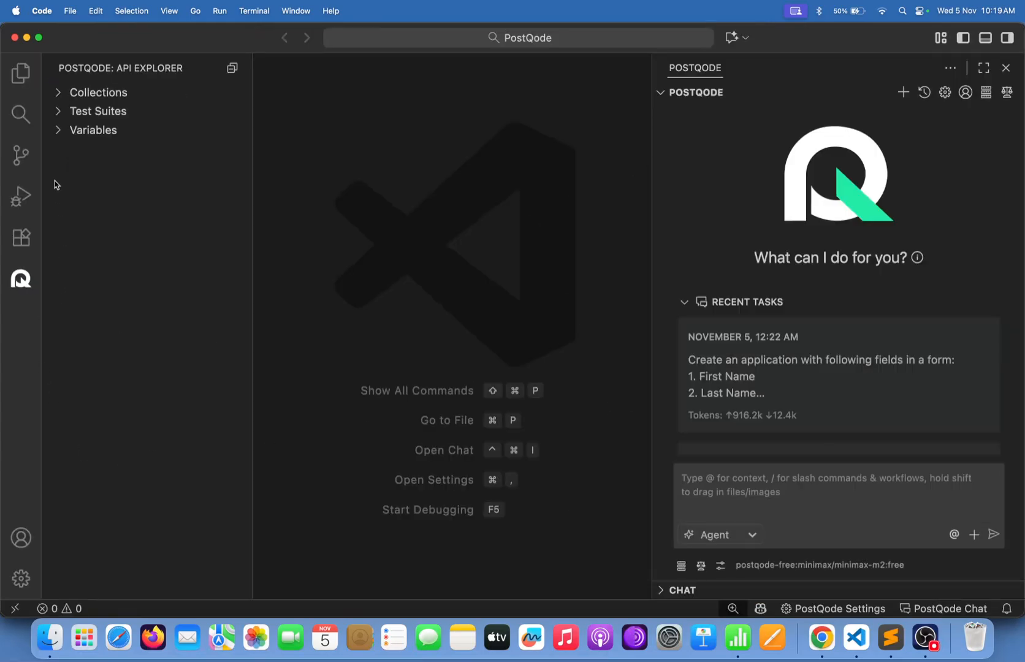
Expand Test Suites > Data-Driven-Testing > Sign Up and open the Submit Form request.
{"action": "left_click", "coordinate": [59, 111]}
{"action": "left_click", "coordinate": [63, 129]}
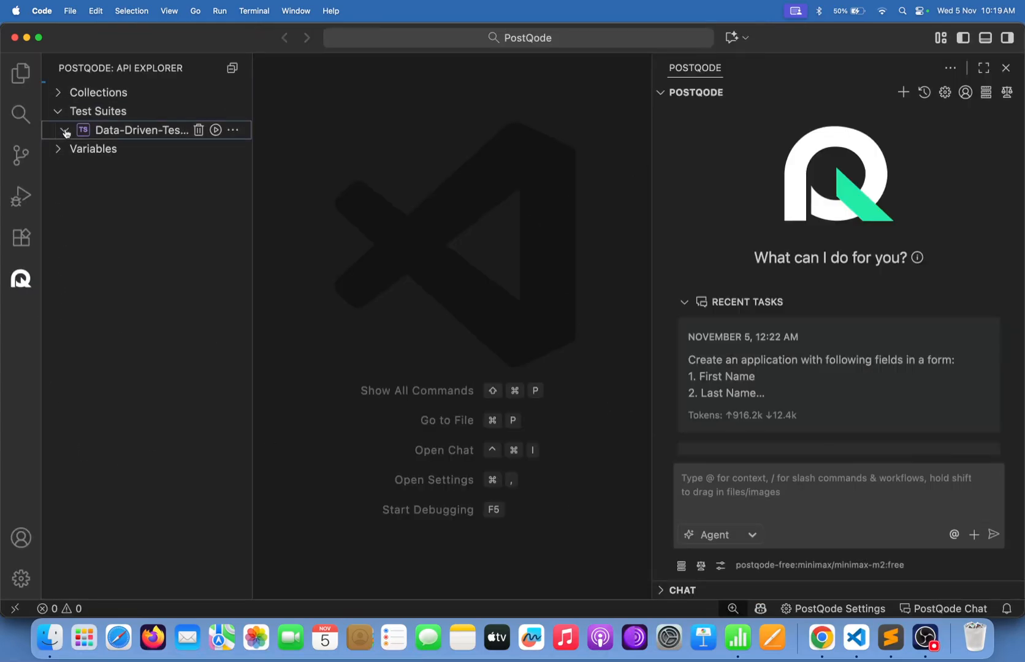
{"action": "left_click", "coordinate": [72, 149]}
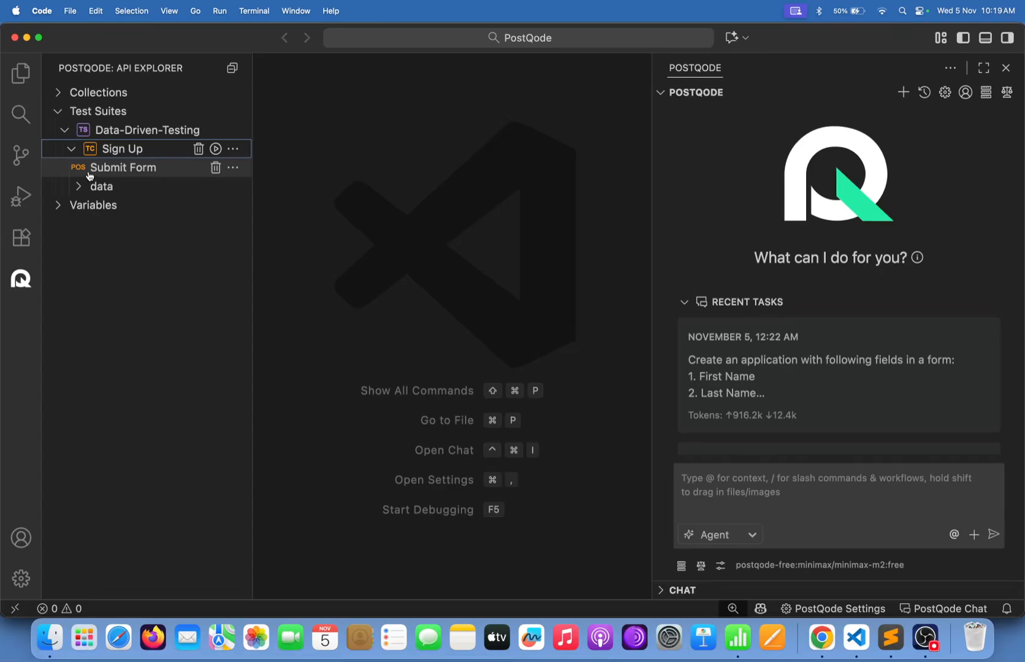
{"action": "left_click", "coordinate": [89, 174]}
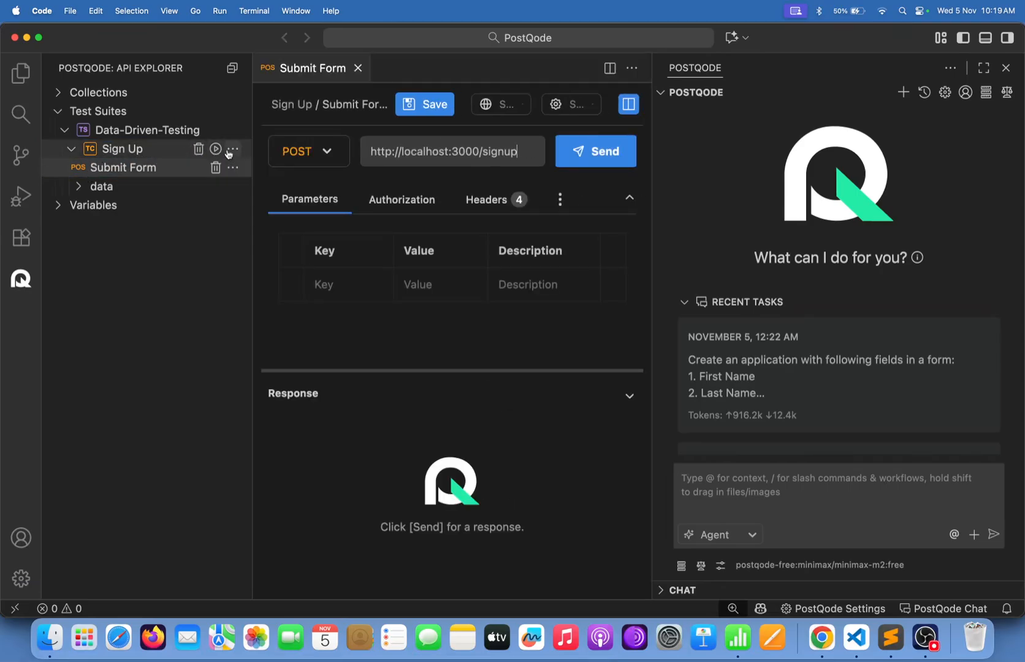
Check in the Sign Up dataset preview that the added name row is listed first.
{"action": "left_click", "coordinate": [232, 150]}
{"action": "left_click", "coordinate": [343, 69]}
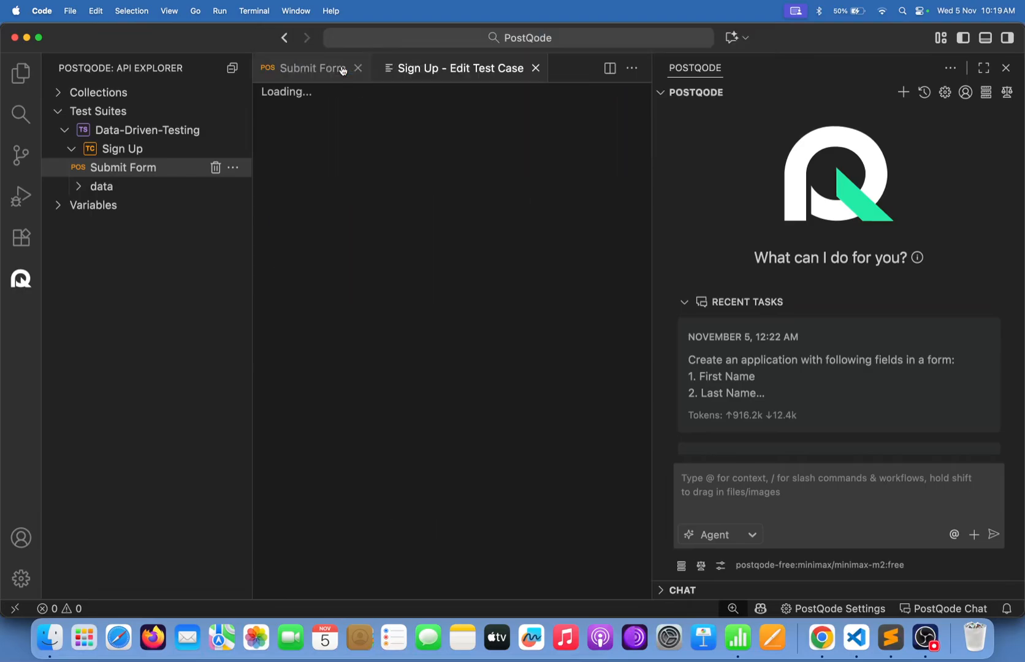
{"action": "left_click", "coordinate": [370, 98]}
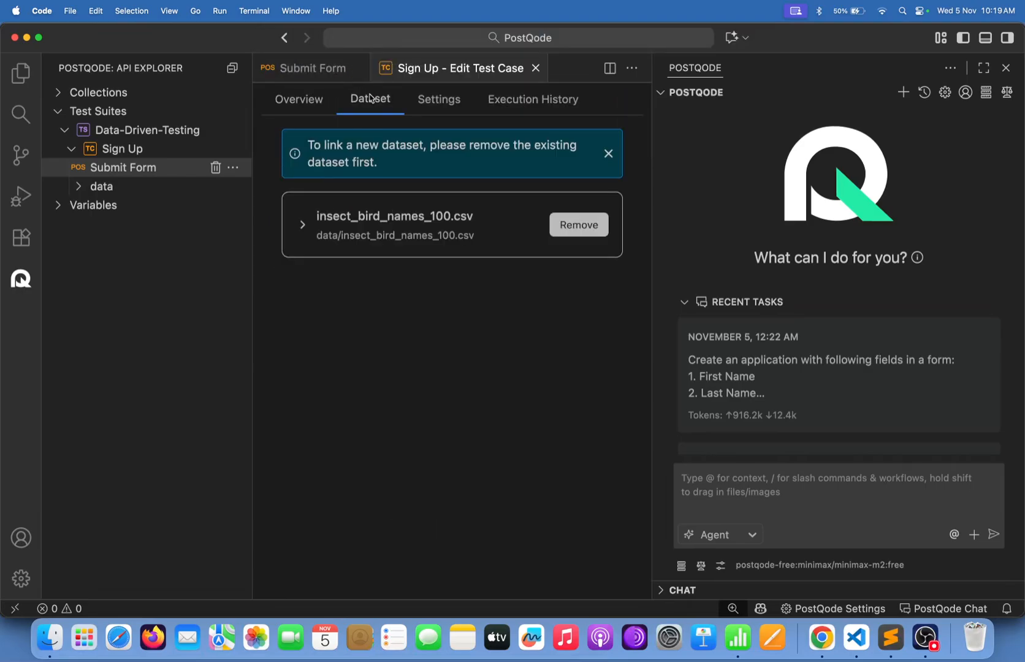
{"action": "left_click", "coordinate": [418, 226]}
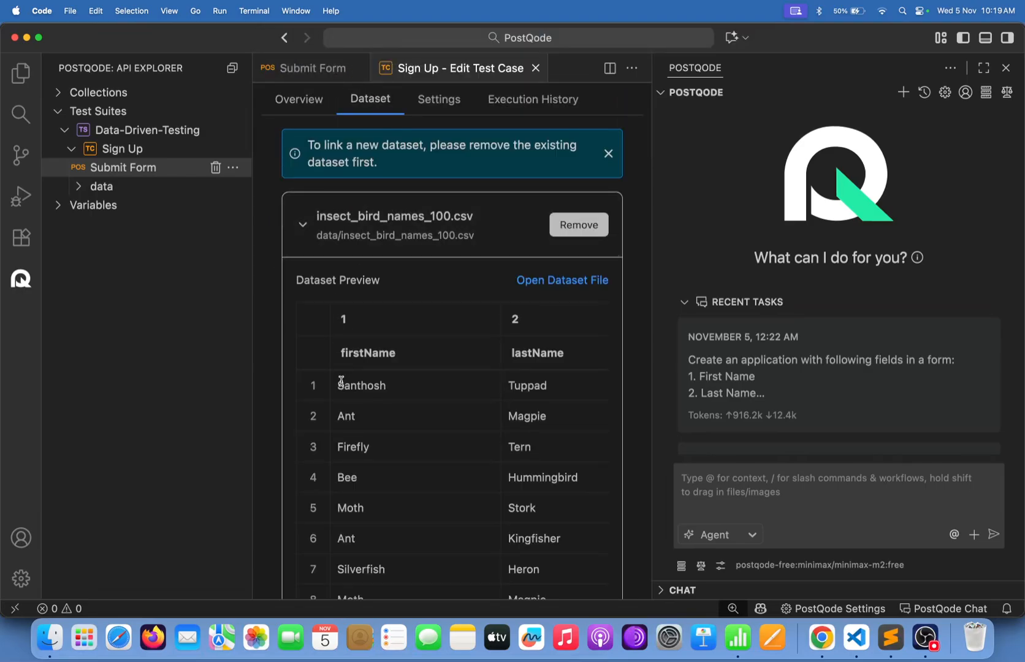
{"action": "left_click_drag", "start_coordinate": [344, 385], "coordinate": [385, 386]}
{"action": "left_click_drag", "start_coordinate": [514, 373], "coordinate": [536, 360]}
{"action": "left_click", "coordinate": [536, 360]}
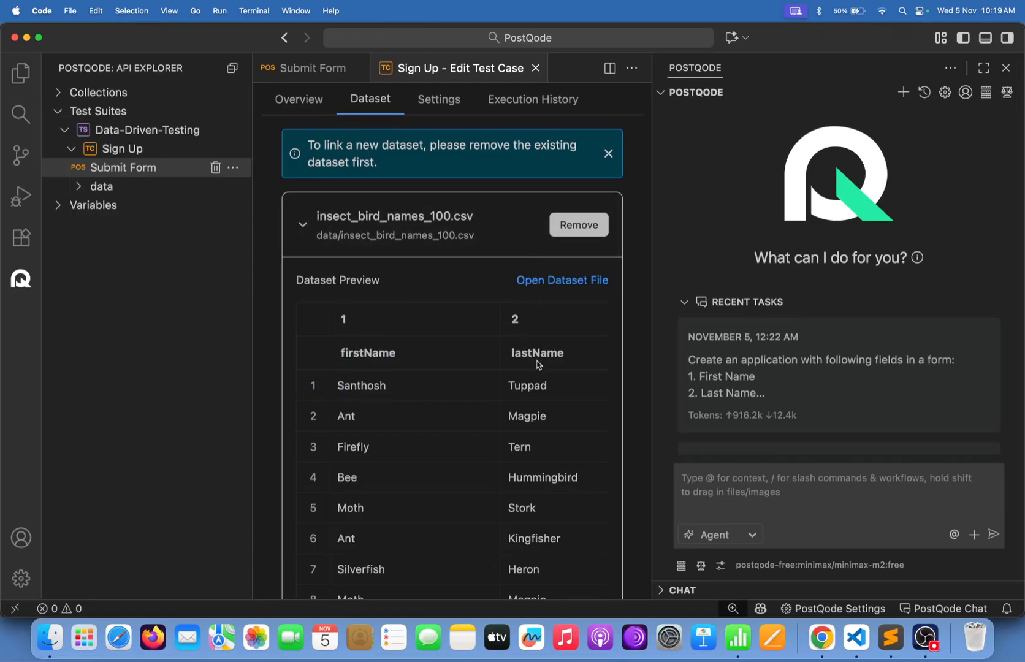
Inspect the CSV file and its firstName/lastName headers, then return to the Submit Form request.
{"action": "left_click", "coordinate": [565, 280]}
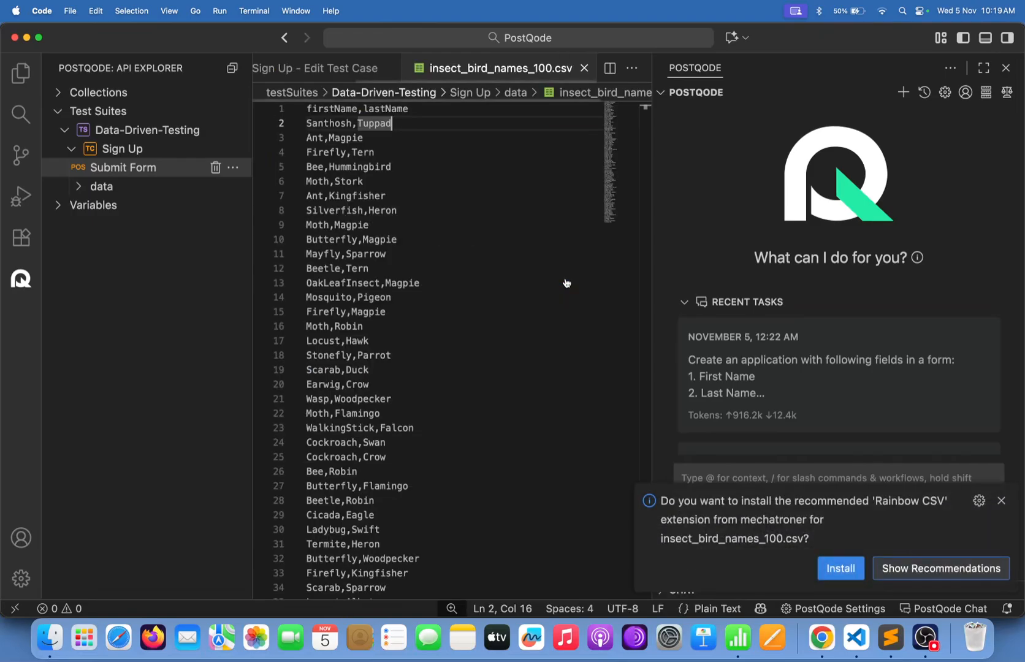
{"action": "left_click", "coordinate": [584, 68]}
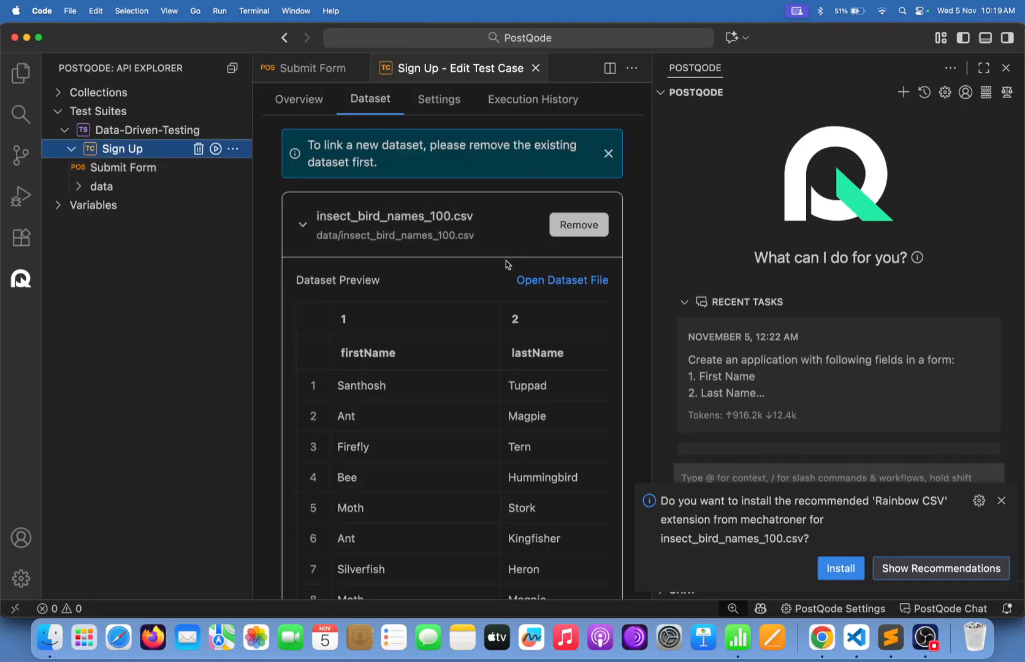
{"action": "left_click", "coordinate": [1006, 70]}
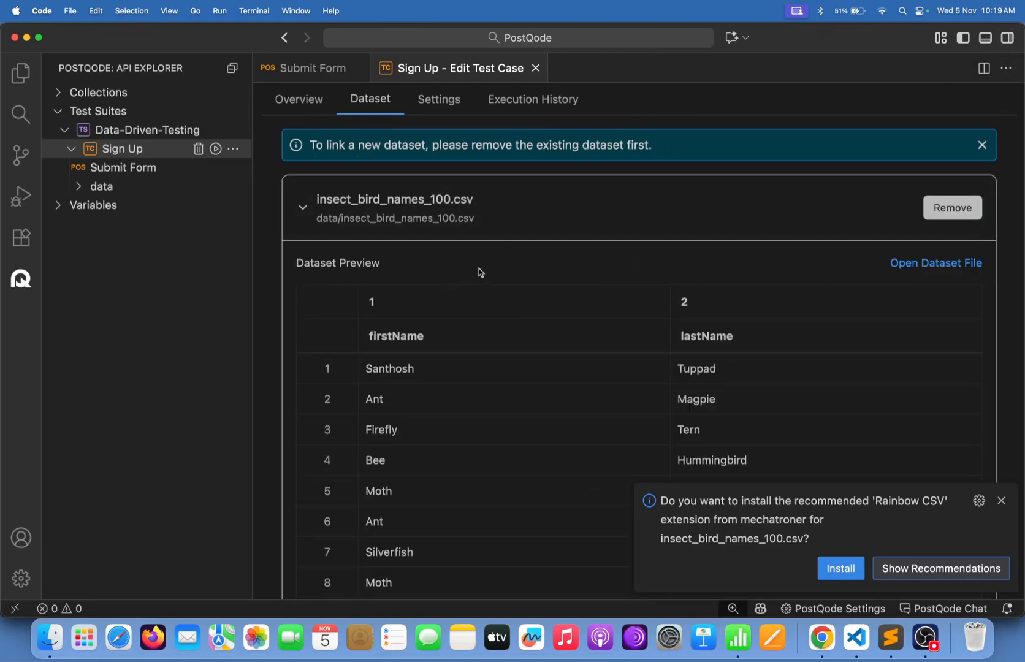
{"action": "left_click", "coordinate": [92, 264]}
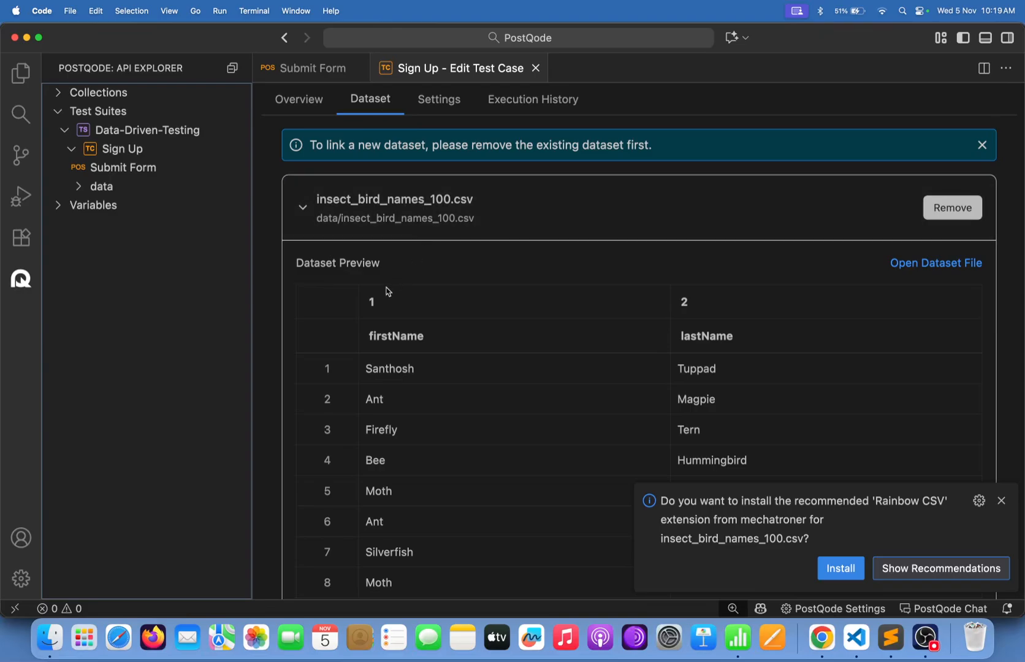
{"action": "left_click_drag", "start_coordinate": [375, 338], "coordinate": [452, 341]}
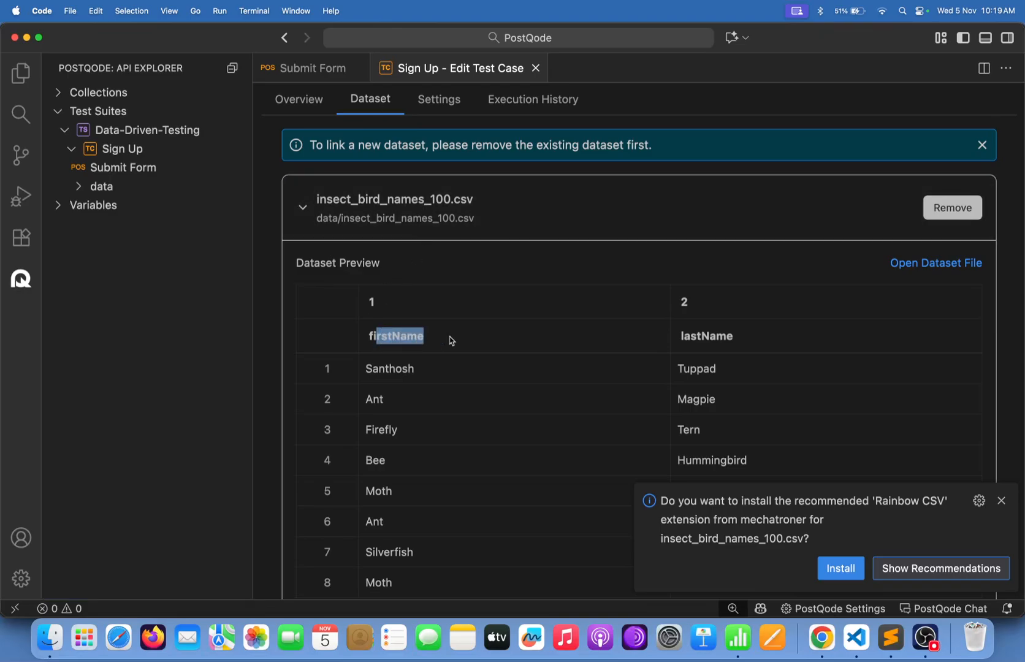
{"action": "left_click", "coordinate": [712, 340]}
{"action": "left_click_drag", "start_coordinate": [713, 340], "coordinate": [781, 344]}
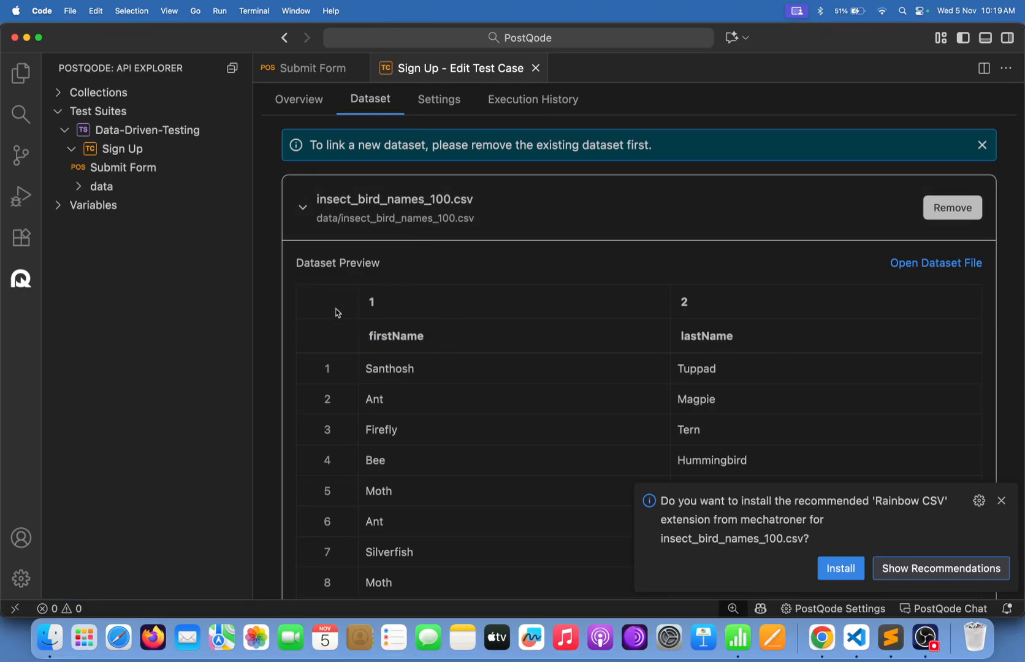
{"action": "left_click", "coordinate": [314, 68]}
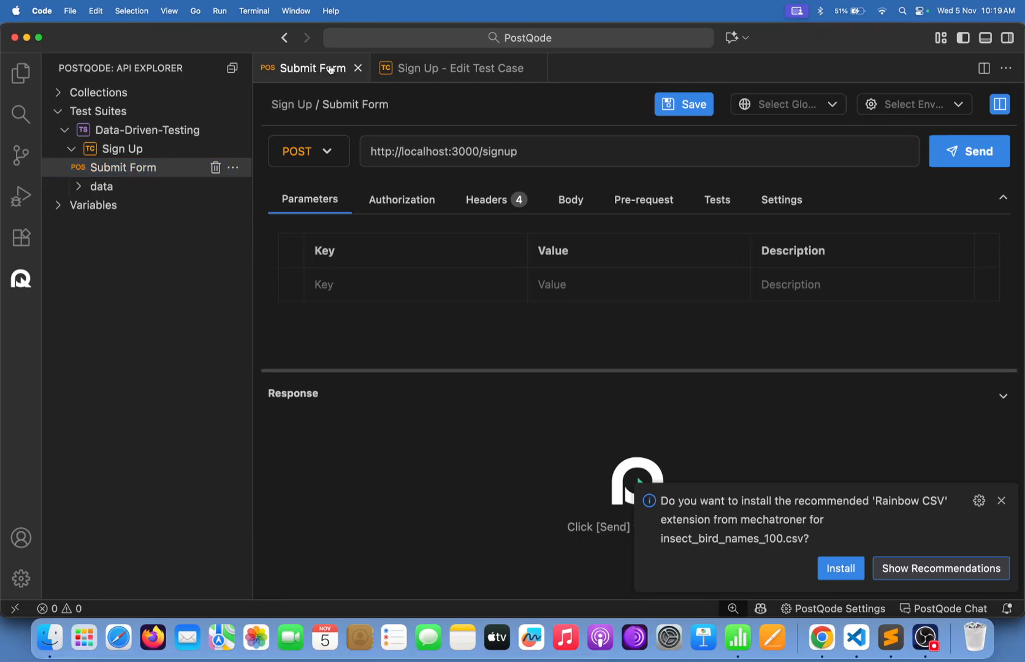
Put double quotes around the firstName key in the JSON body.
{"action": "left_click", "coordinate": [571, 199]}
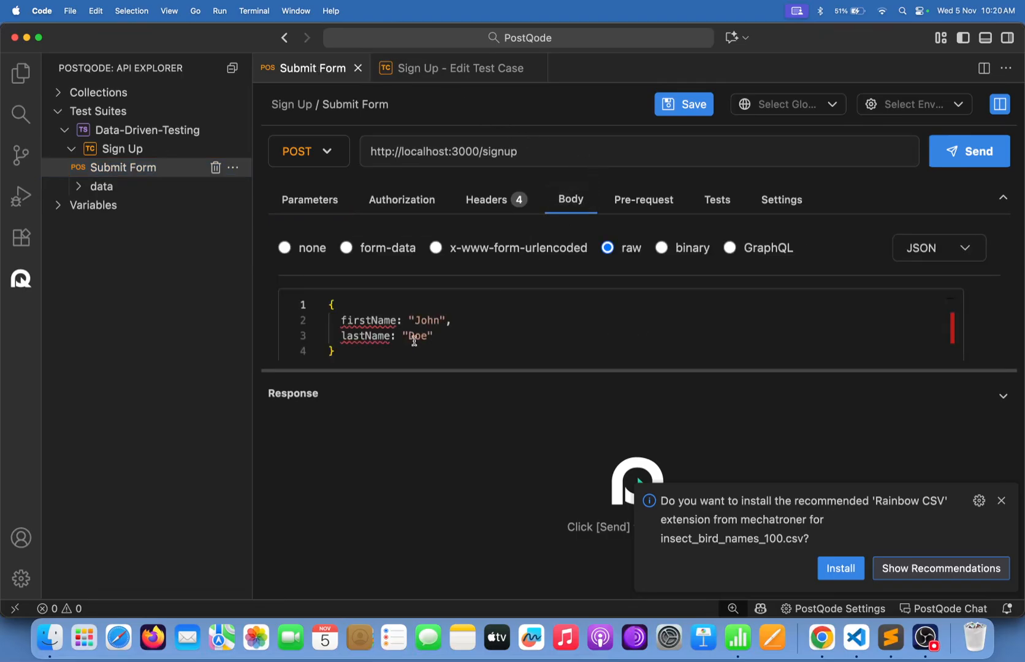
{"action": "left_click", "coordinate": [341, 317]}
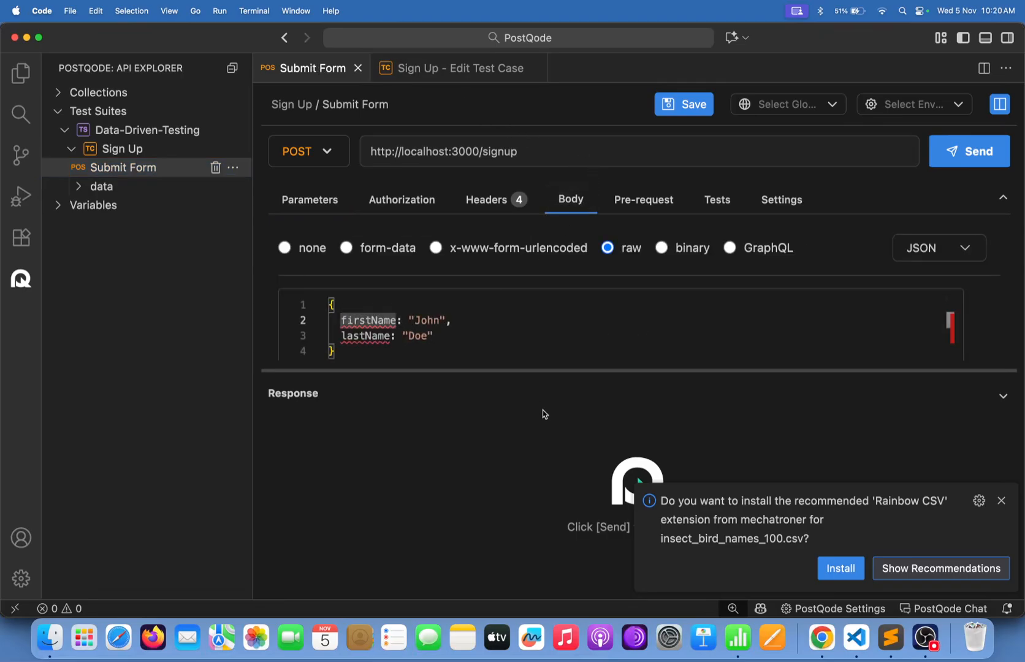
{"action": "type", "text": "\""}
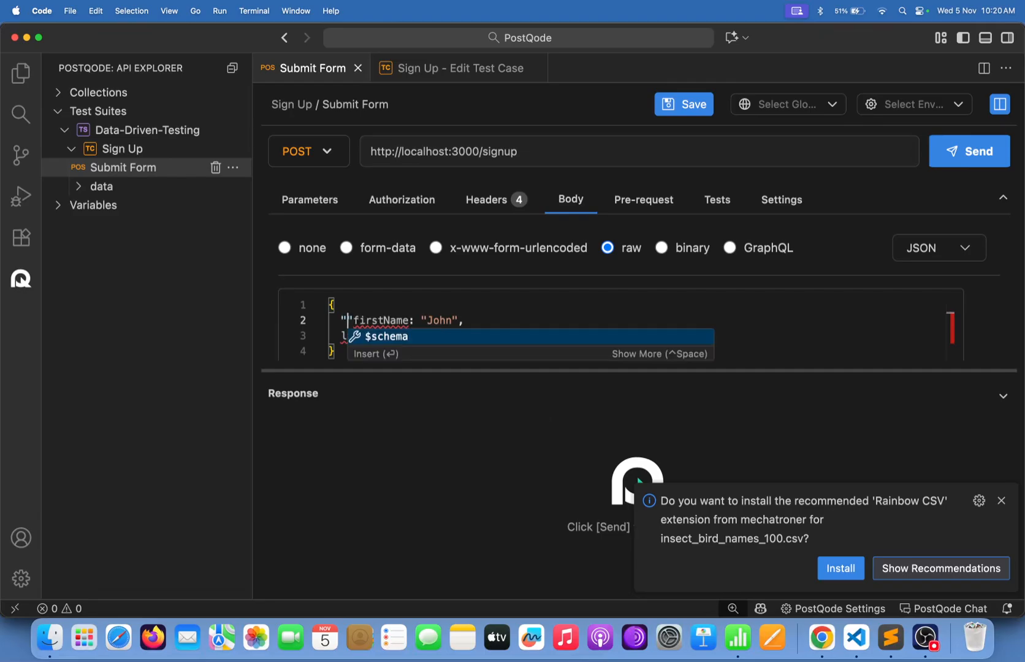
{"action": "key", "text": "Escape"}
{"action": "key", "text": "Right"}
{"action": "key", "text": "Right"}
{"action": "key", "text": "Right"}
{"action": "key", "text": "Right"}
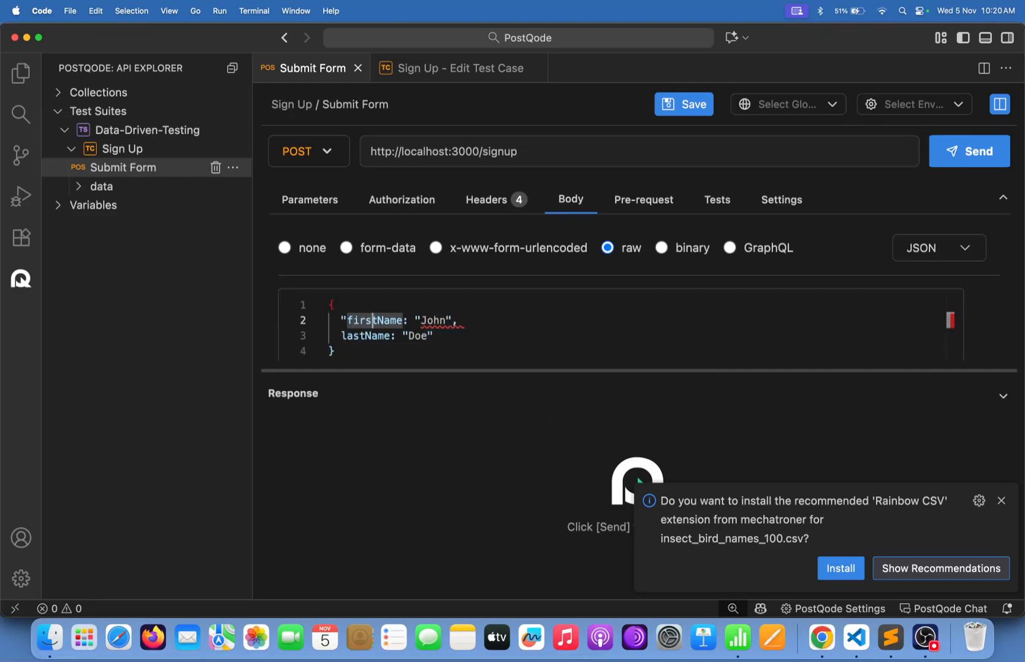
{"action": "type", "text": "\""}
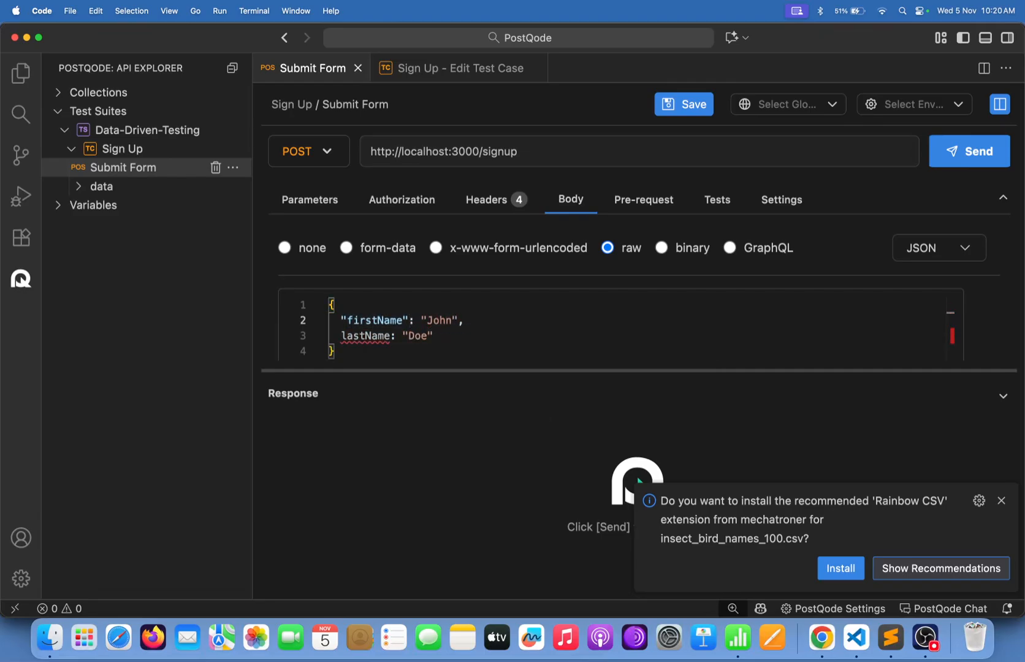
Put double quotes around the lastName key on line 3.
{"action": "key", "text": "Left"}
{"action": "key", "text": "Down"}
{"action": "key", "text": "Left"}
{"action": "key", "text": "super+d"}
{"action": "key", "text": "Right"}
{"action": "type", "text": "\""}
{"action": "key", "text": "BackSpace"}
{"action": "key", "text": "super+Left"}
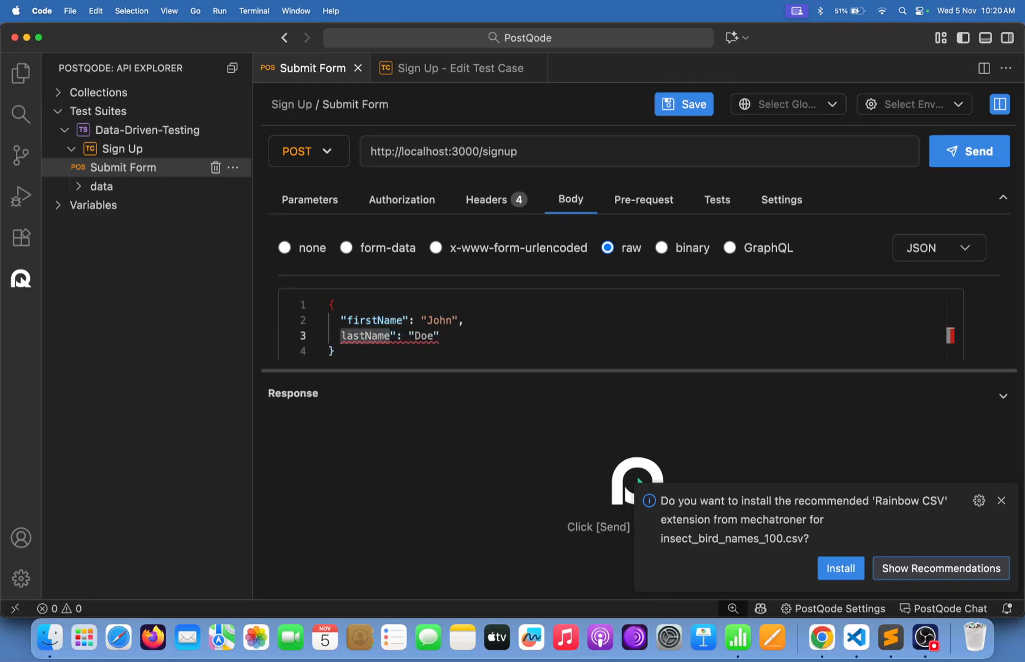
{"action": "type", "text": "\""}
{"action": "key", "text": "Right"}
{"action": "key", "text": "BackSpace"}
{"action": "key", "text": "shift+super+Right"}
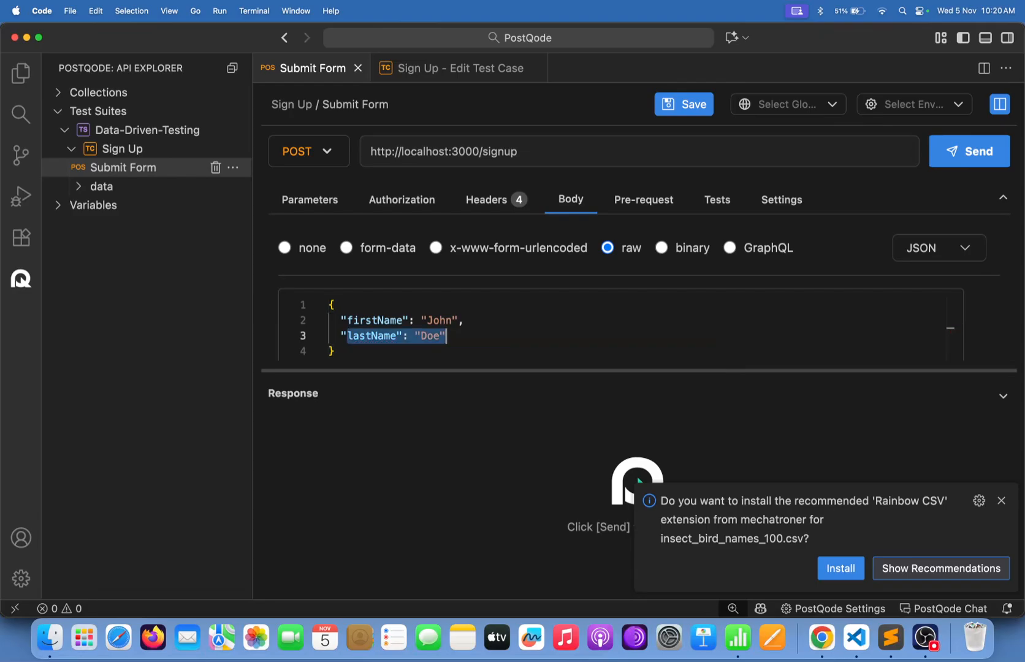
{"action": "key", "text": "Right"}
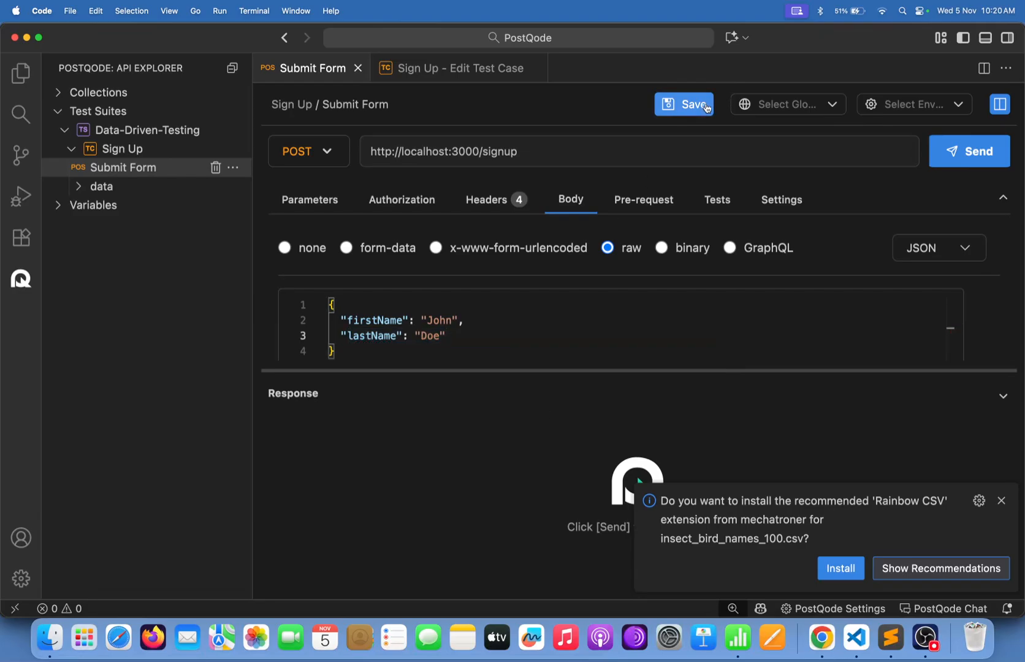
Save the Submit Form request and dismiss the Rainbow CSV and update notifications.
{"action": "left_click", "coordinate": [703, 104]}
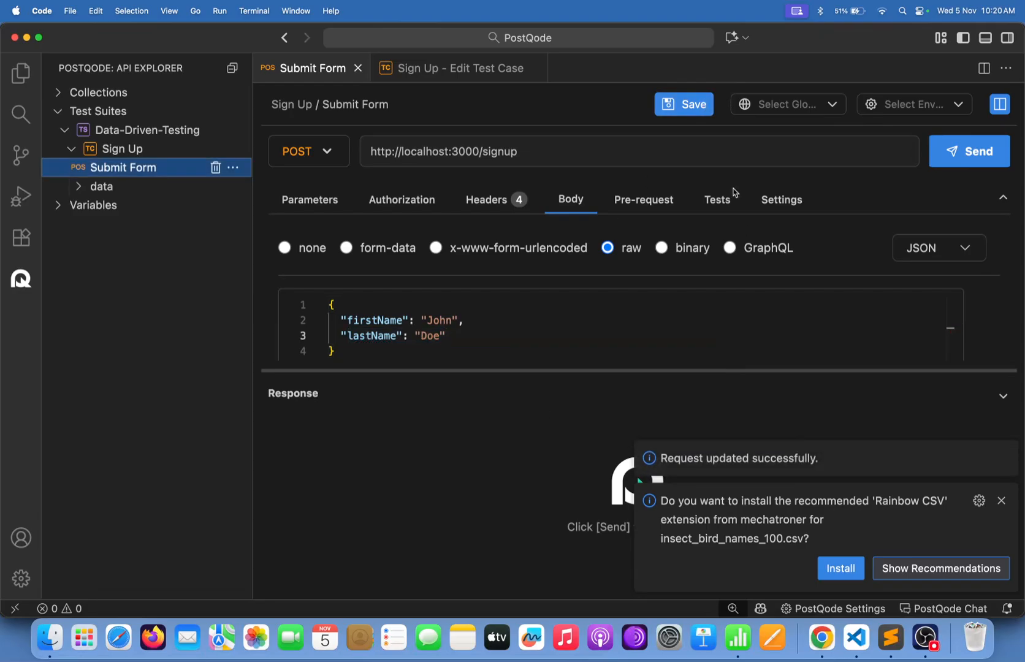
{"action": "left_click", "coordinate": [1001, 500]}
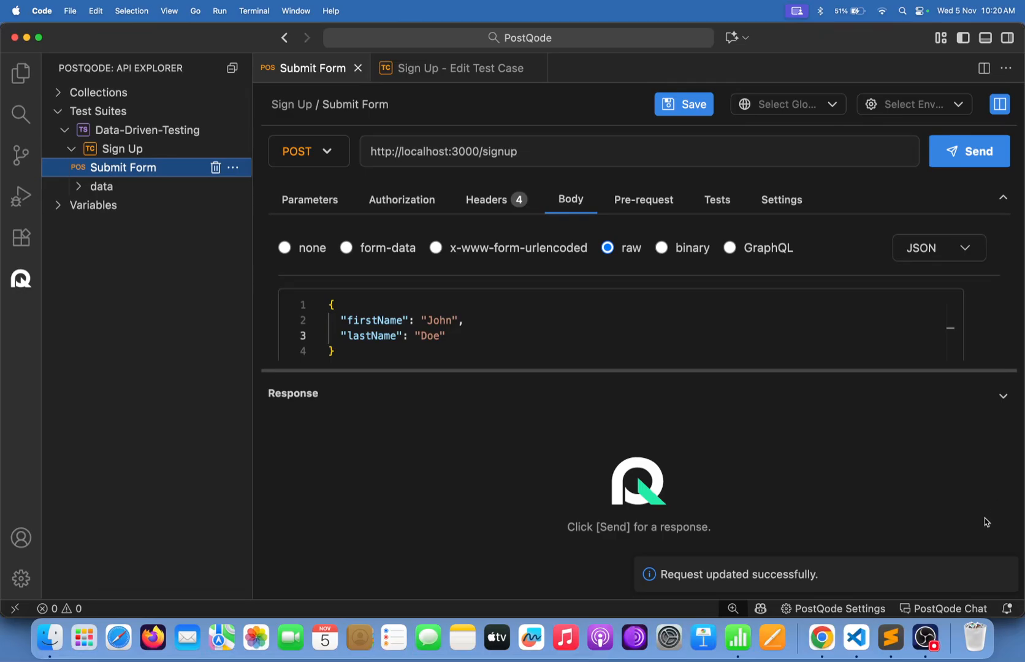
{"action": "left_click", "coordinate": [1000, 576]}
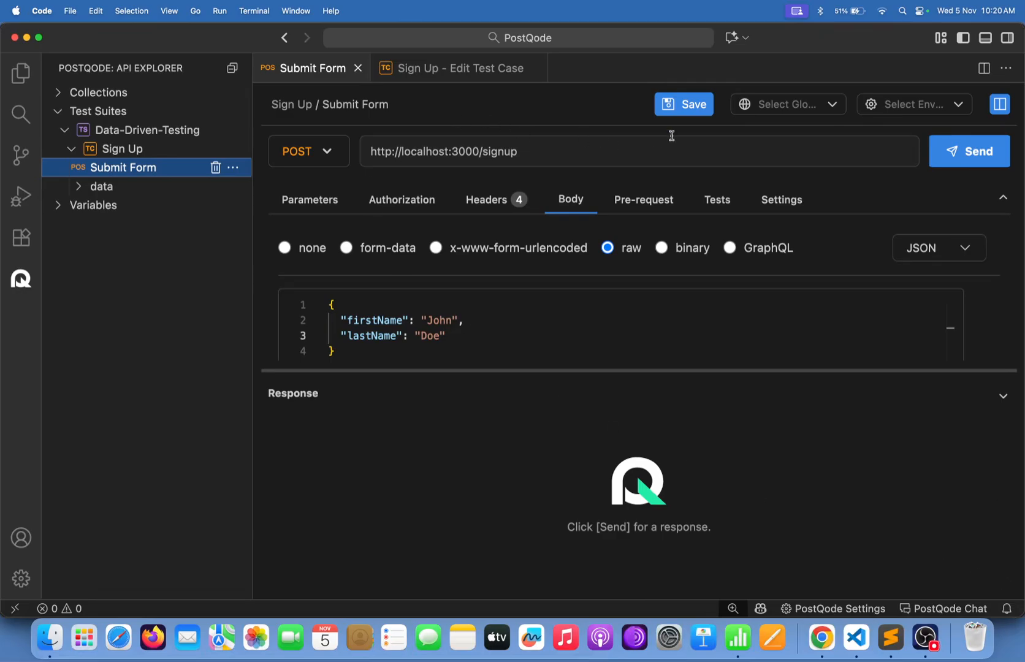
Replace the firstName value John with an empty {{}} placeholder in the request body.
{"action": "left_click", "coordinate": [689, 107]}
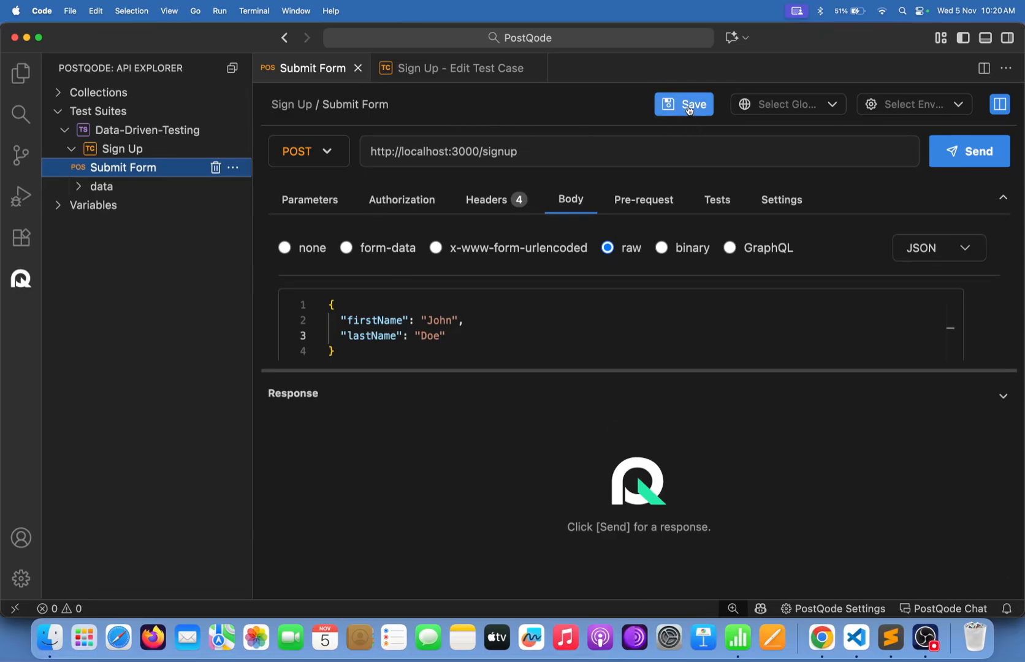
{"action": "double_click", "coordinate": [432, 319]}
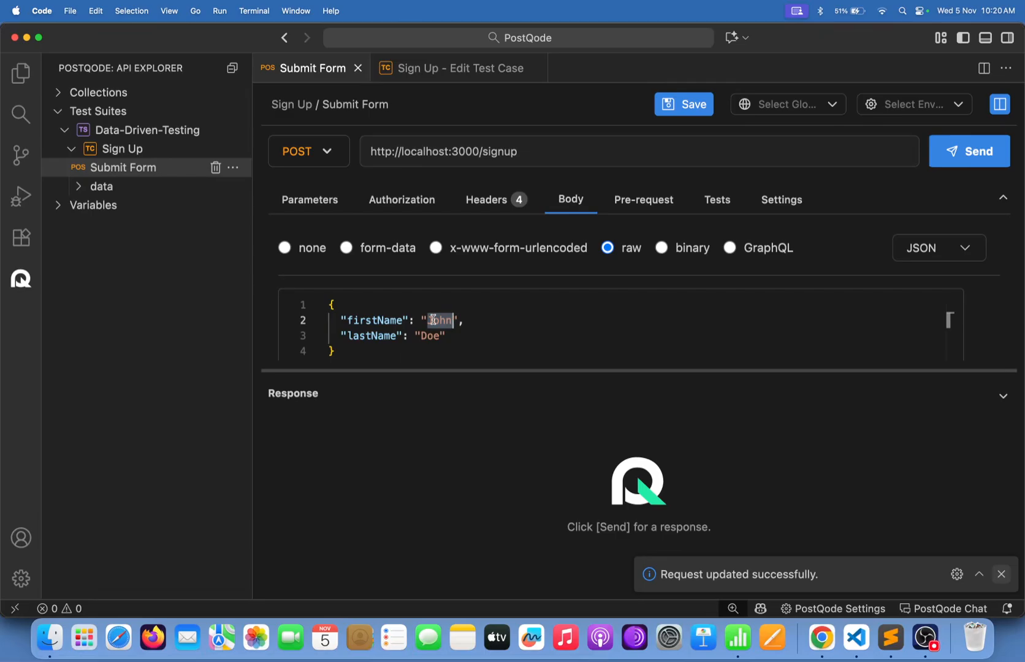
{"action": "key", "text": "BackSpace"}
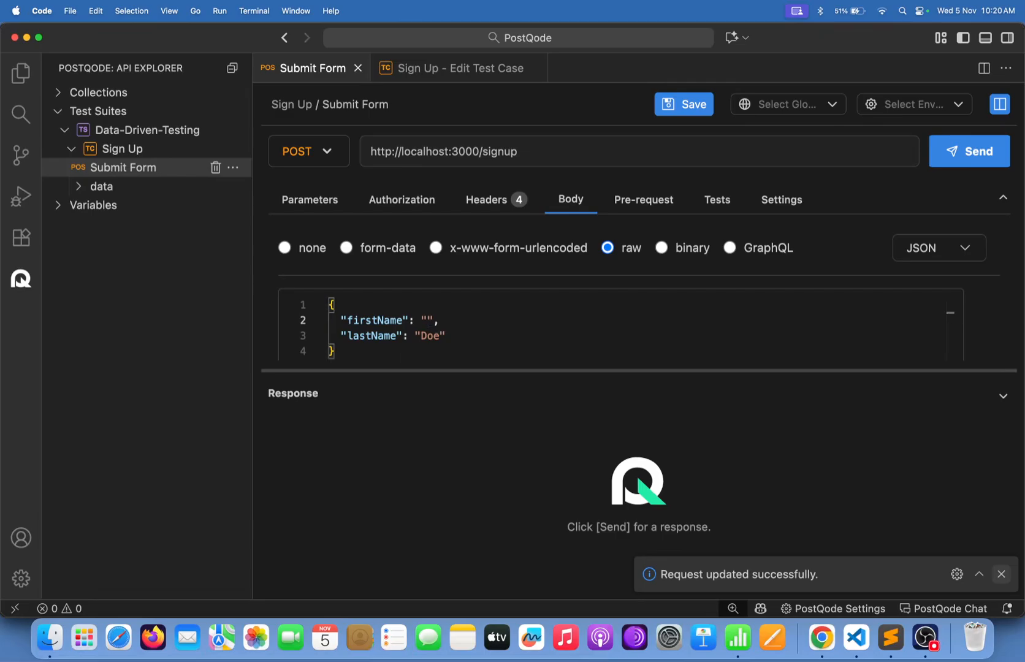
{"action": "type", "text": "{{}}"}
{"action": "left_click", "coordinate": [736, 639]}
Copy the firstName header text from cell A1 of the insect_bird_names_100 table.
{"action": "left_click", "coordinate": [250, 165]}
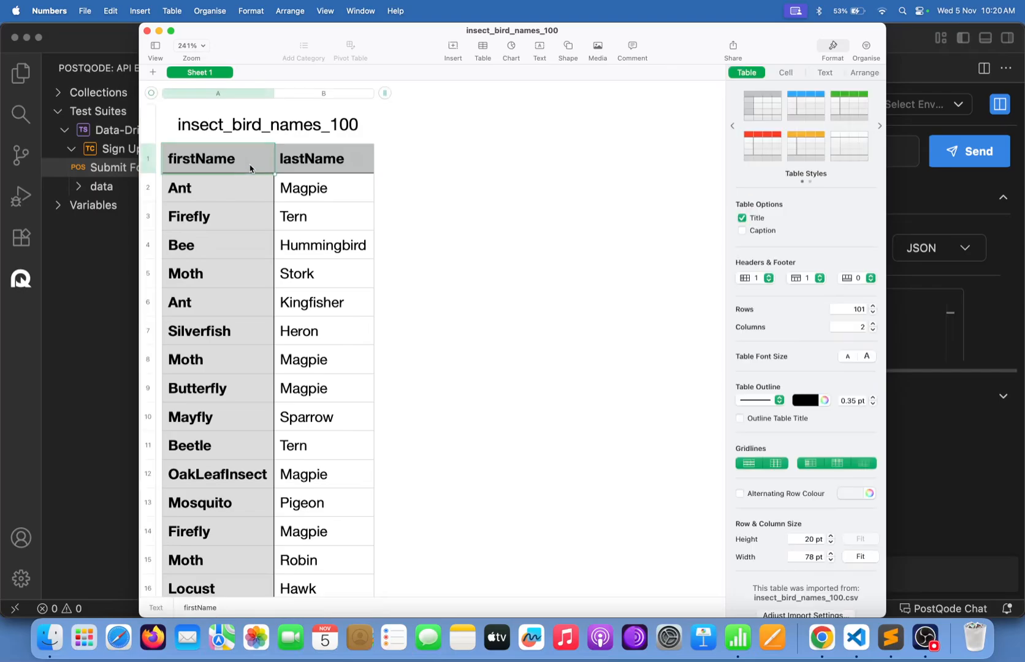
{"action": "left_click", "coordinate": [282, 168]}
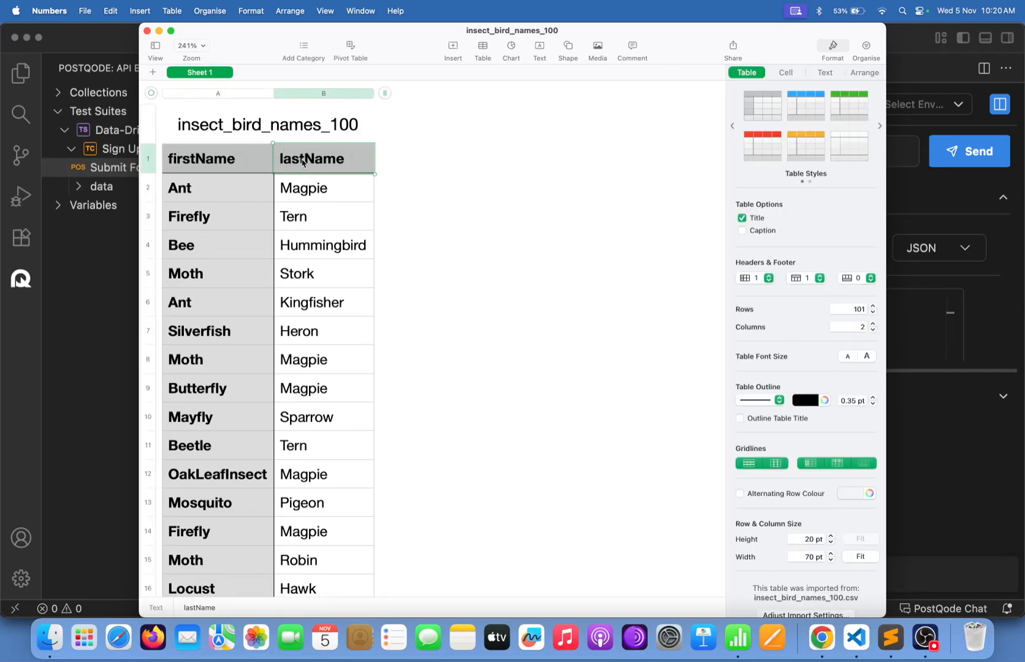
{"action": "left_click", "coordinate": [230, 158]}
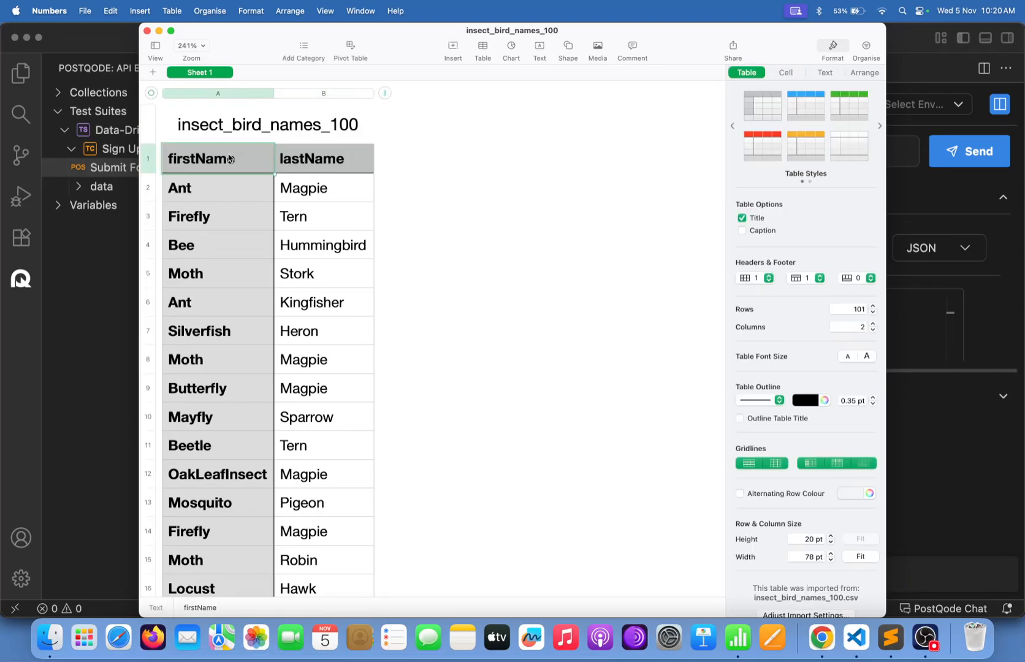
{"action": "double_click", "coordinate": [230, 159]}
{"action": "key", "text": "super+c"}
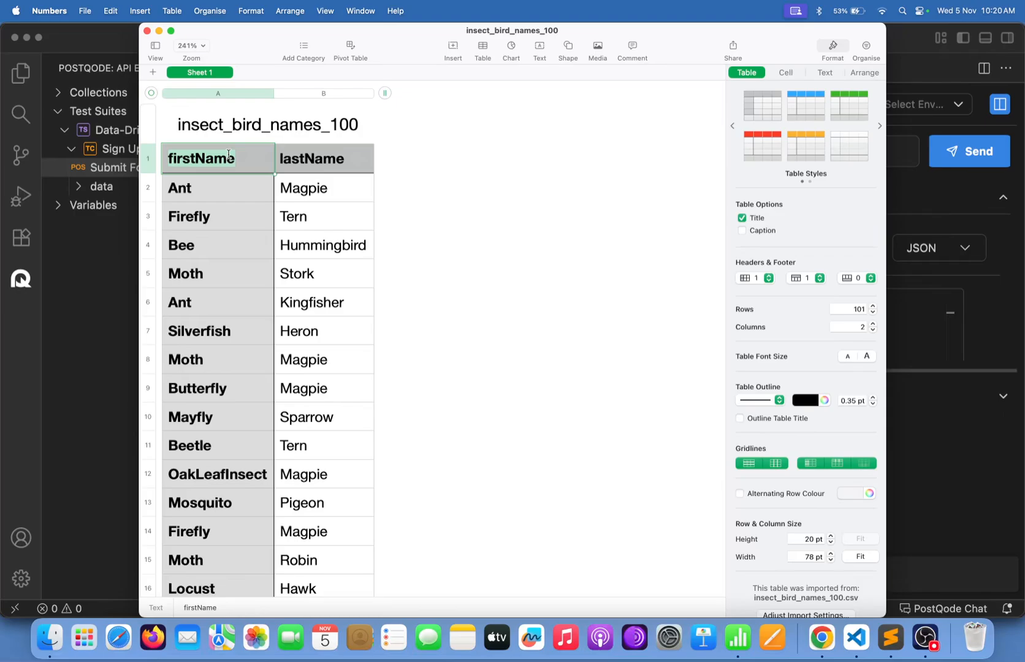
{"action": "left_click", "coordinate": [121, 327]}
Paste firstName into the braces to form {{firstName}} and delete the Doe value.
{"action": "left_click", "coordinate": [439, 320]}
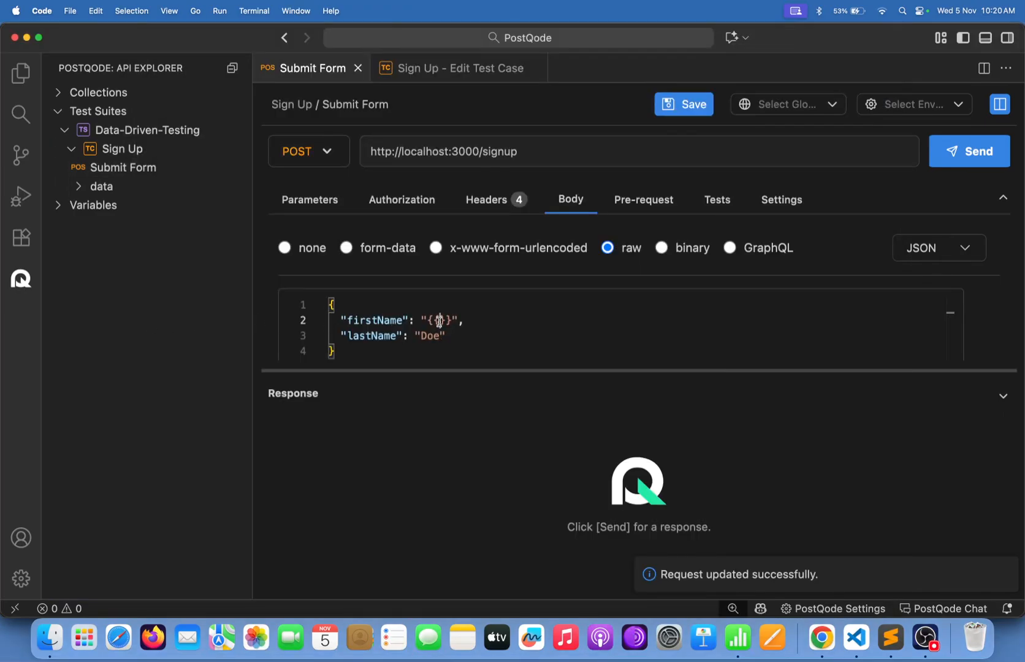
{"action": "key", "text": "super+v"}
{"action": "double_click", "coordinate": [428, 335]}
{"action": "key", "text": "BackSpace"}
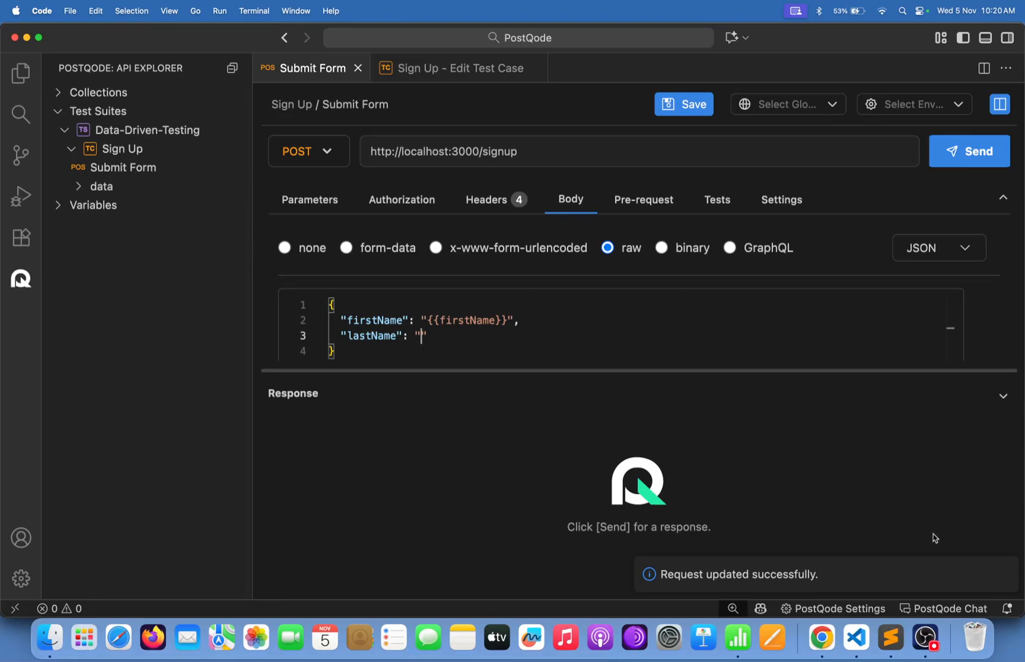
Set the lastName value to {{lastName}} using the Numbers header, and save the request.
{"action": "left_click", "coordinate": [739, 638]}
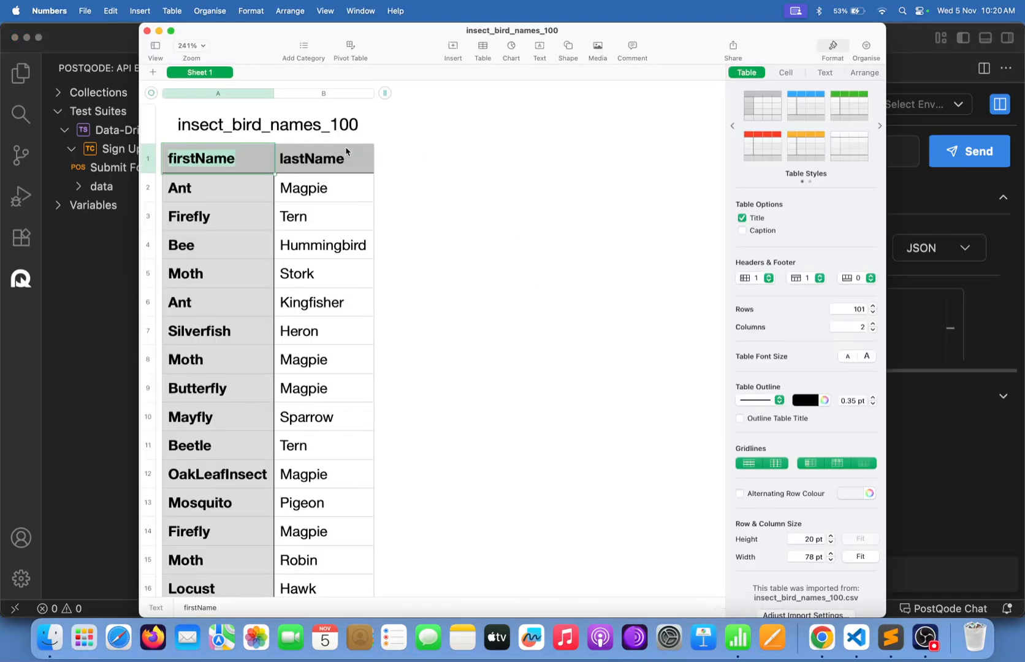
{"action": "double_click", "coordinate": [330, 159]}
{"action": "key", "text": "super+a"}
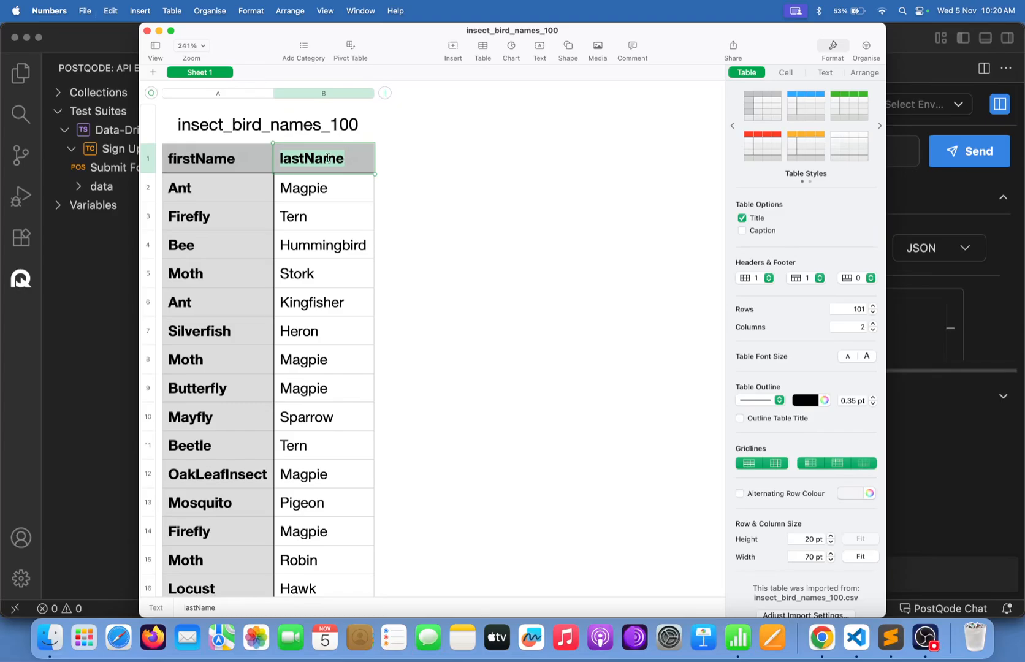
{"action": "left_click", "coordinate": [66, 314]}
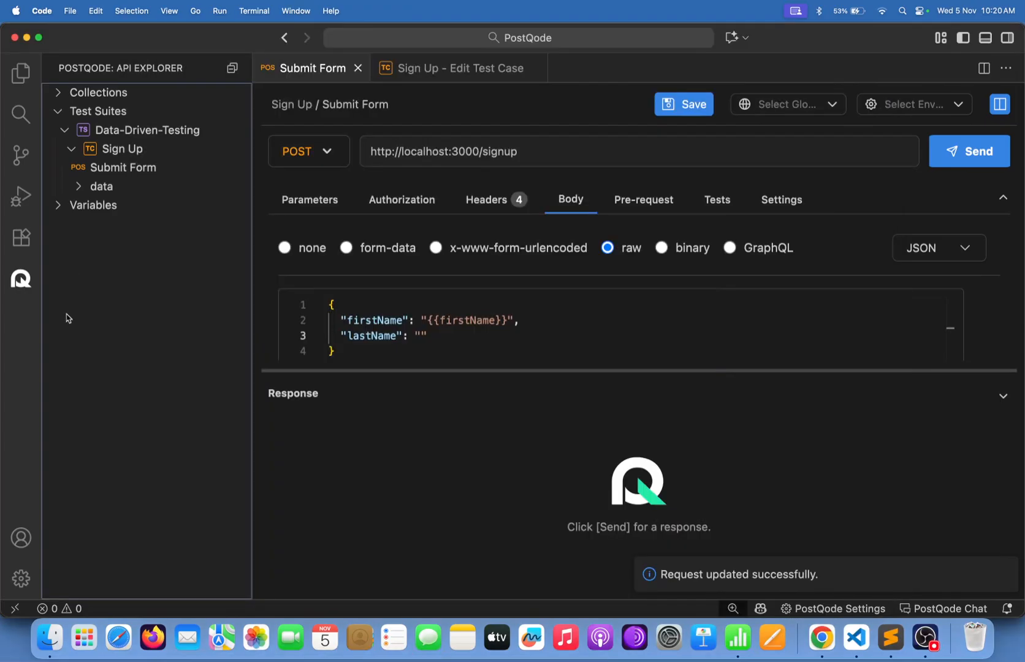
{"action": "left_click", "coordinate": [421, 335]}
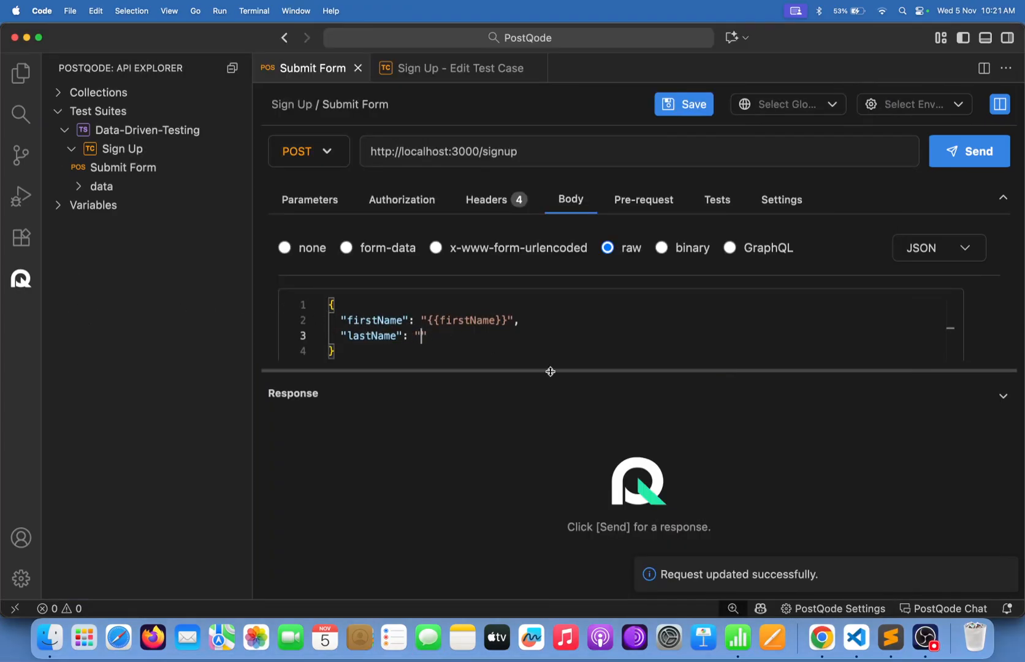
{"action": "type", "text": "{{lastName"}
{"action": "left_click", "coordinate": [695, 112]}
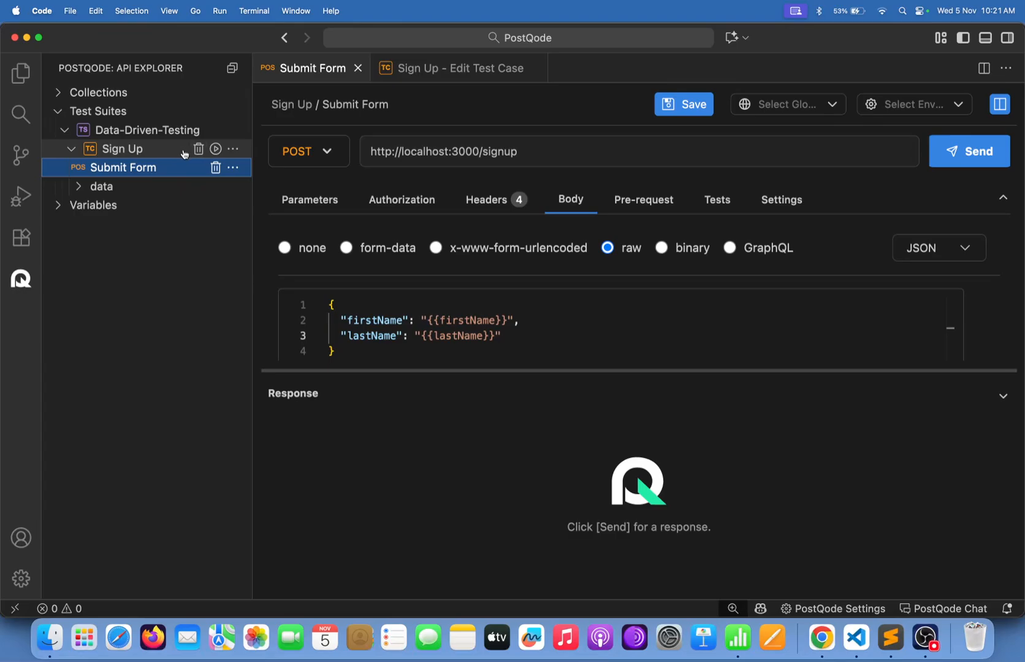
{"action": "left_click", "coordinate": [126, 153]}
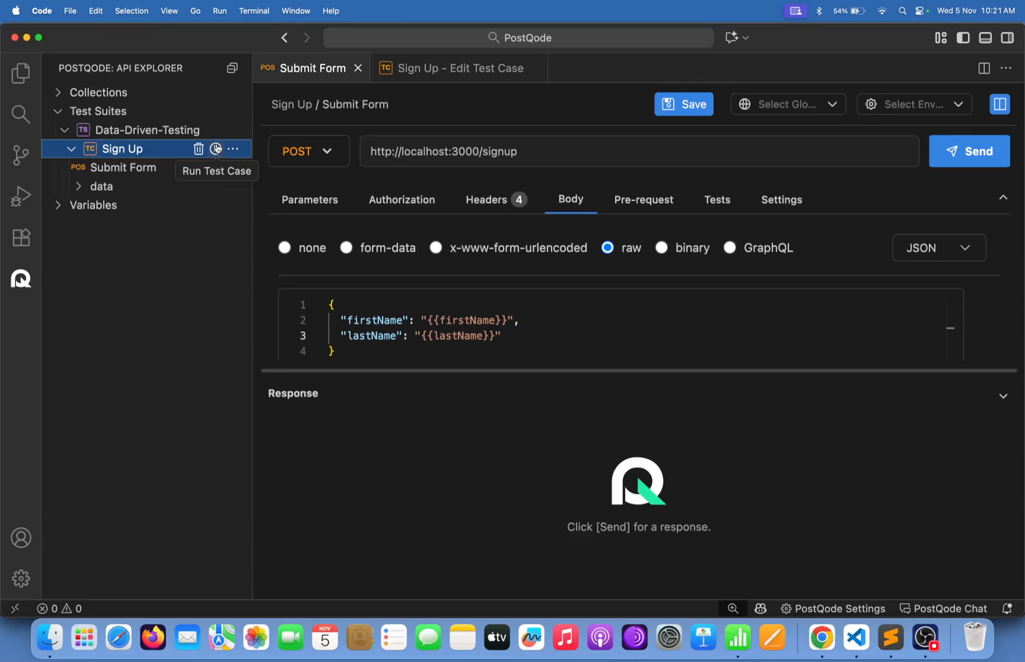
{"action": "left_click", "coordinate": [143, 169]}
{"action": "left_click_drag", "start_coordinate": [513, 335], "coordinate": [329, 295]}
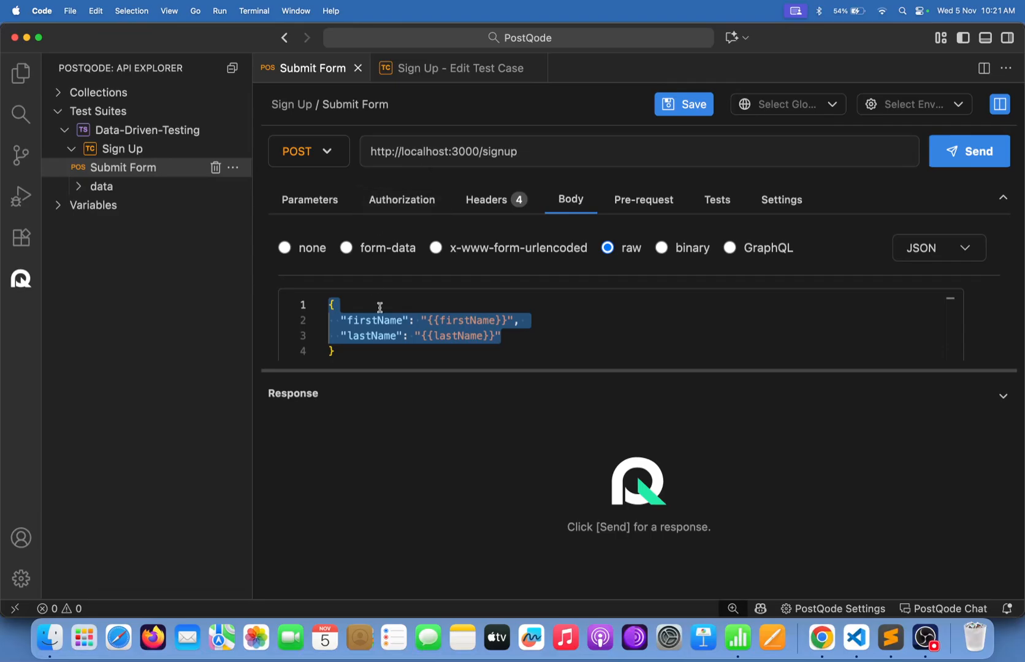
{"action": "left_click", "coordinate": [396, 351]}
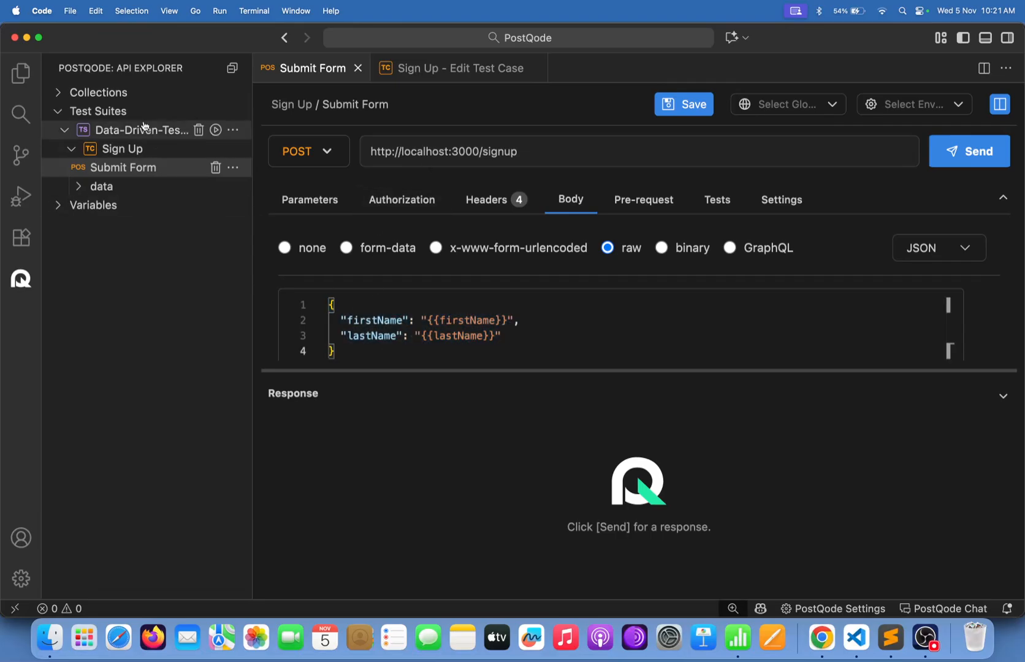
{"action": "left_click", "coordinate": [143, 150]}
{"action": "left_click", "coordinate": [234, 148]}
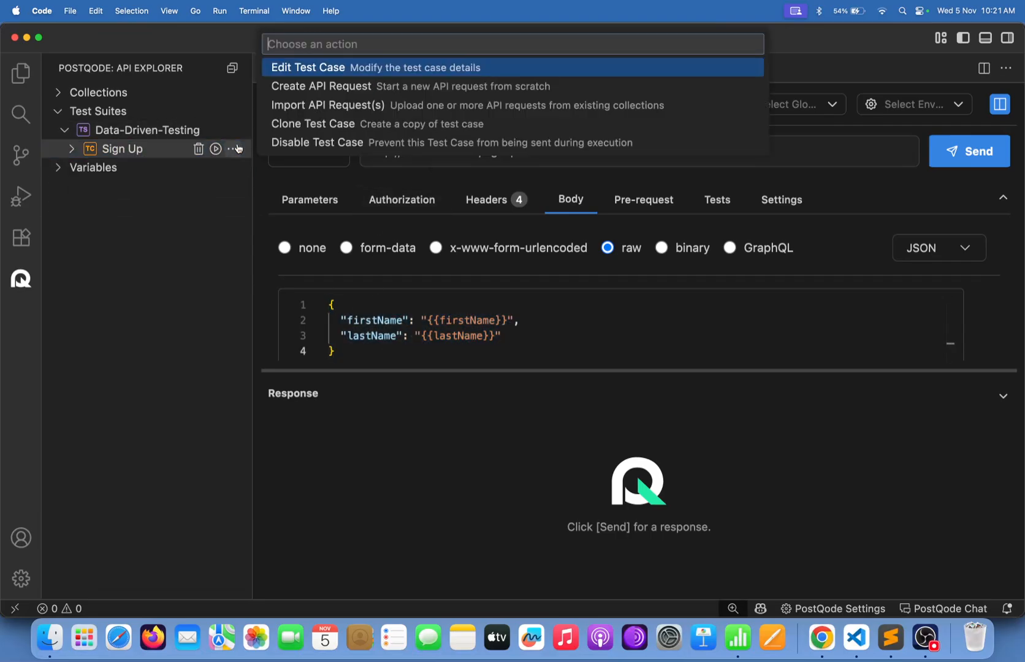
{"action": "left_click", "coordinate": [305, 66]}
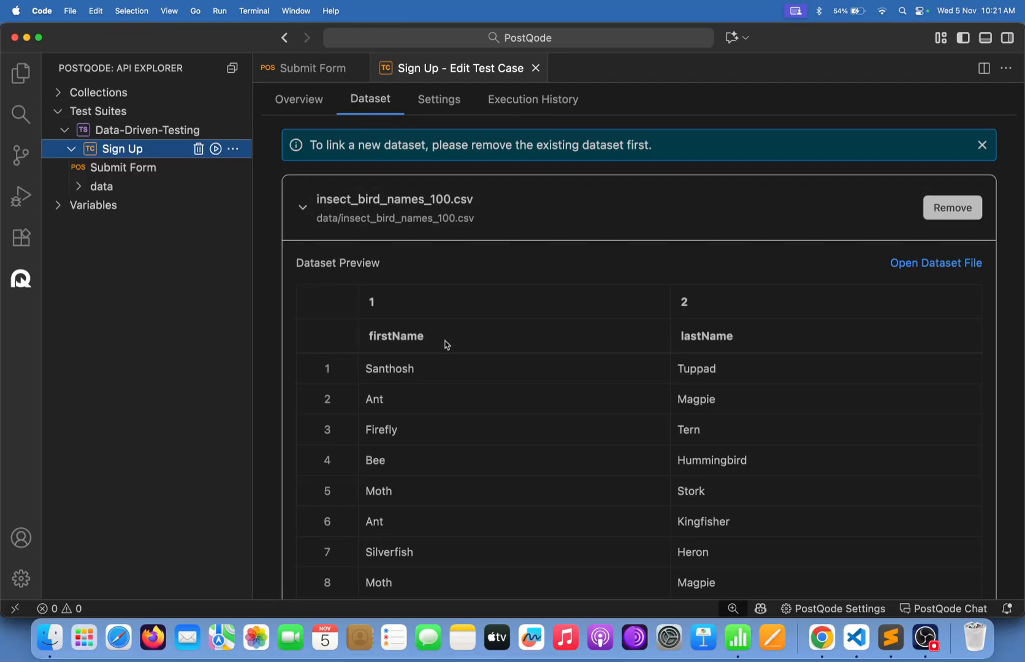
{"action": "scroll", "coordinate": [455, 388], "scroll_direction": "down", "scroll_amount": 15}
{"action": "scroll", "coordinate": [456, 389], "scroll_direction": "up", "scroll_amount": 15}
{"action": "left_click", "coordinate": [337, 73]}
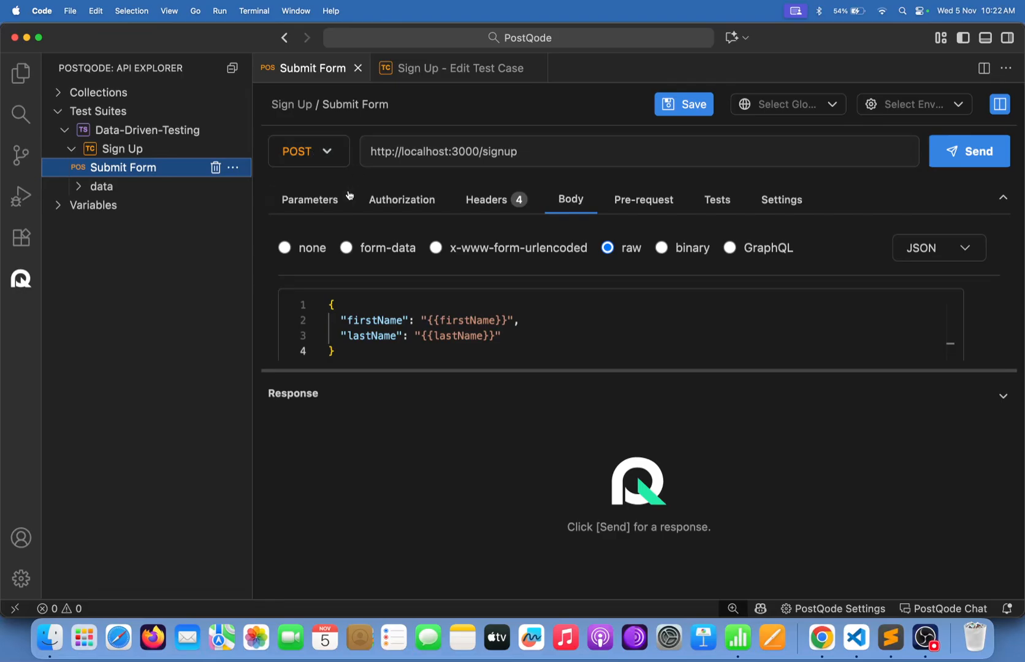
Check the Sign Up form in Chrome, then return to PostQode's Submit Form POST request to localhost:3000/signup.
{"action": "left_click", "coordinate": [821, 637]}
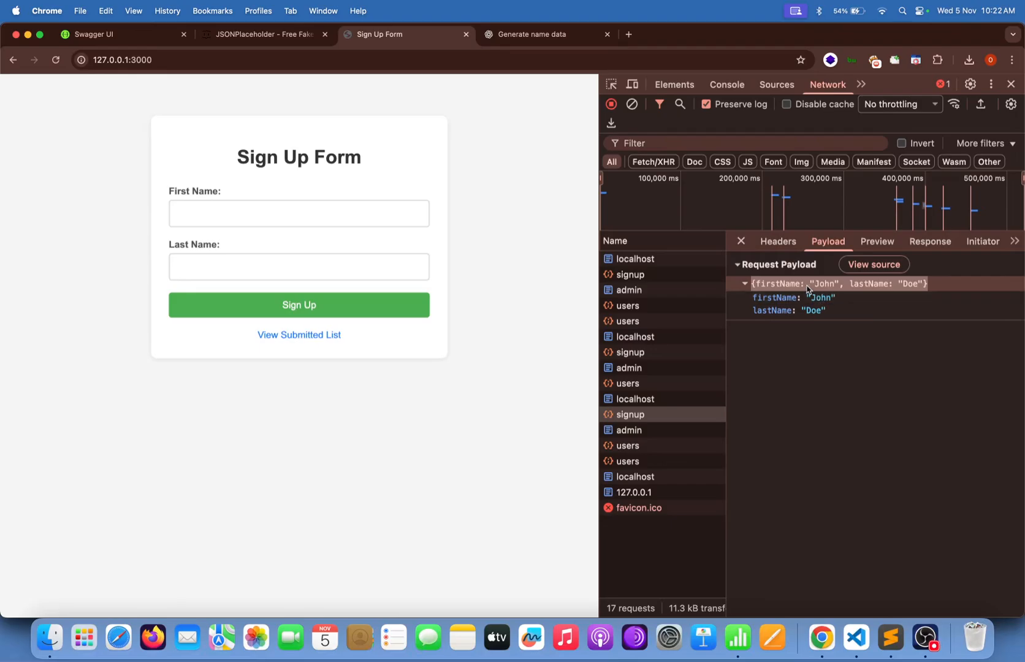
{"action": "left_click", "coordinate": [778, 240]}
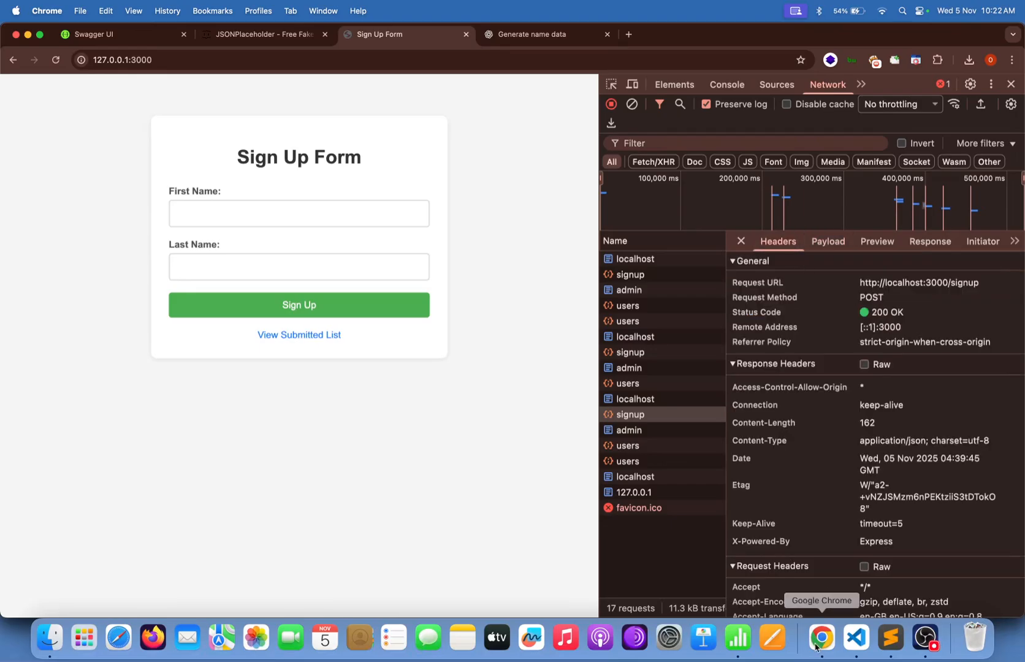
{"action": "left_click", "coordinate": [856, 648]}
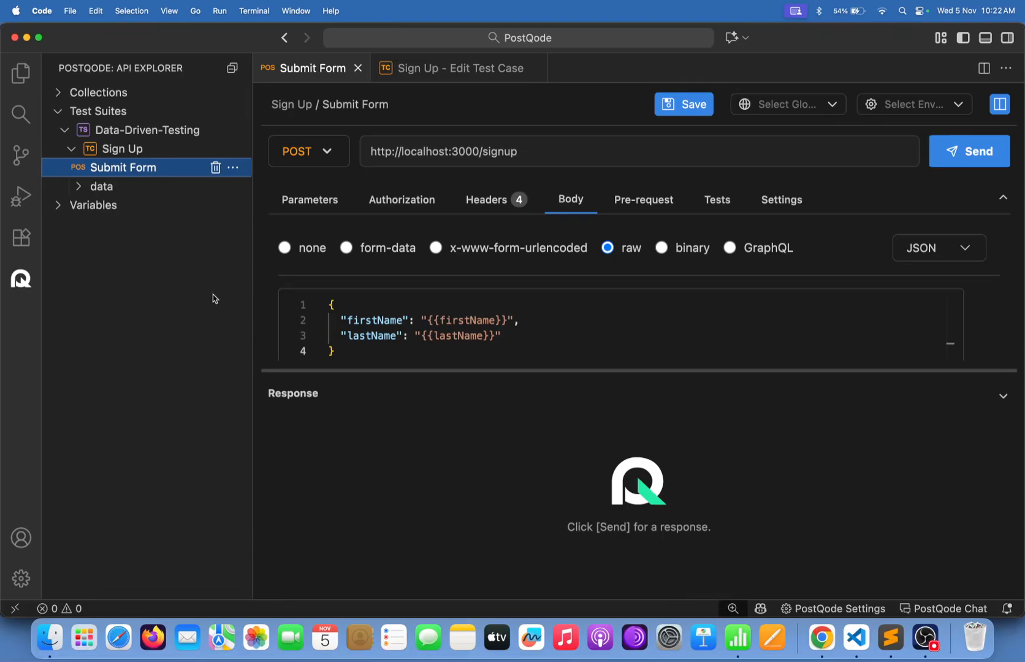
Run the Sign Up test case over all dataset rows, skipping the run configuration with Run anyway.
{"action": "mouse_move", "coordinate": [214, 153]}
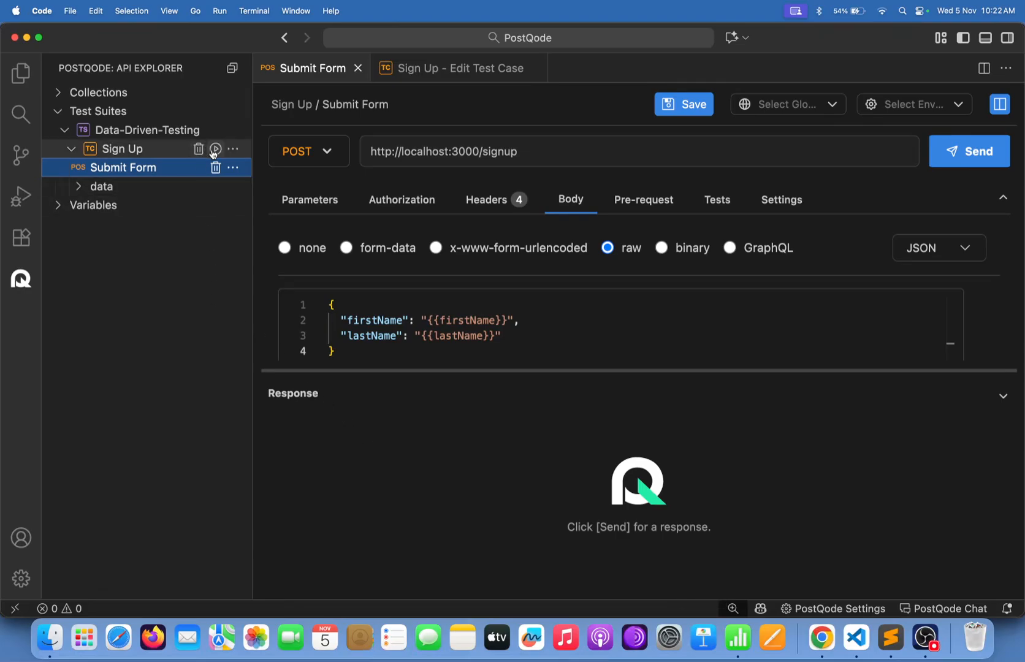
{"action": "left_click", "coordinate": [215, 149]}
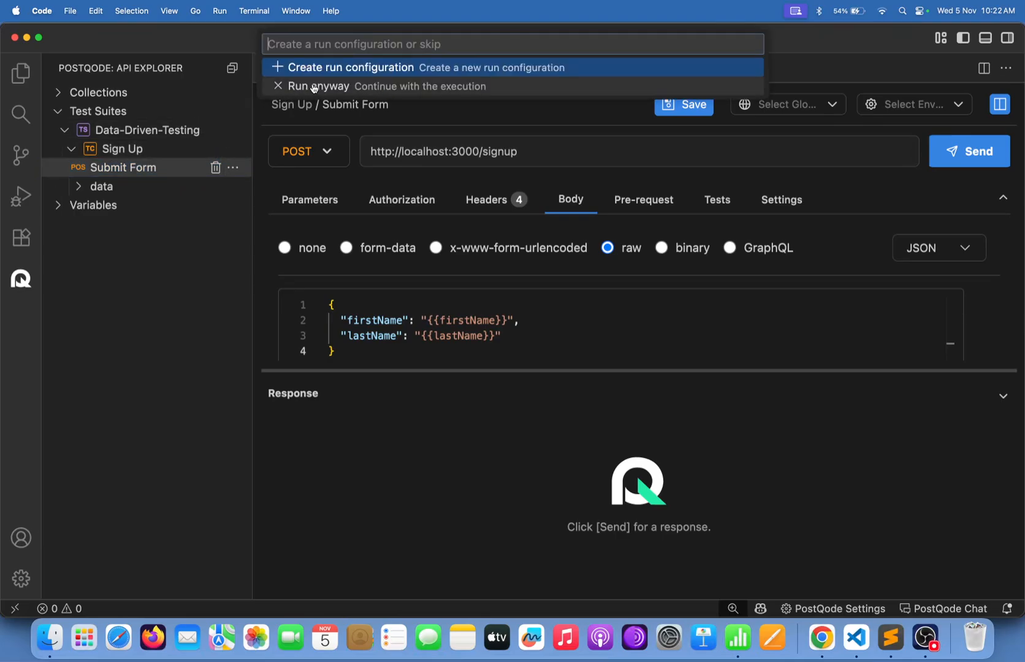
{"action": "left_click", "coordinate": [490, 90]}
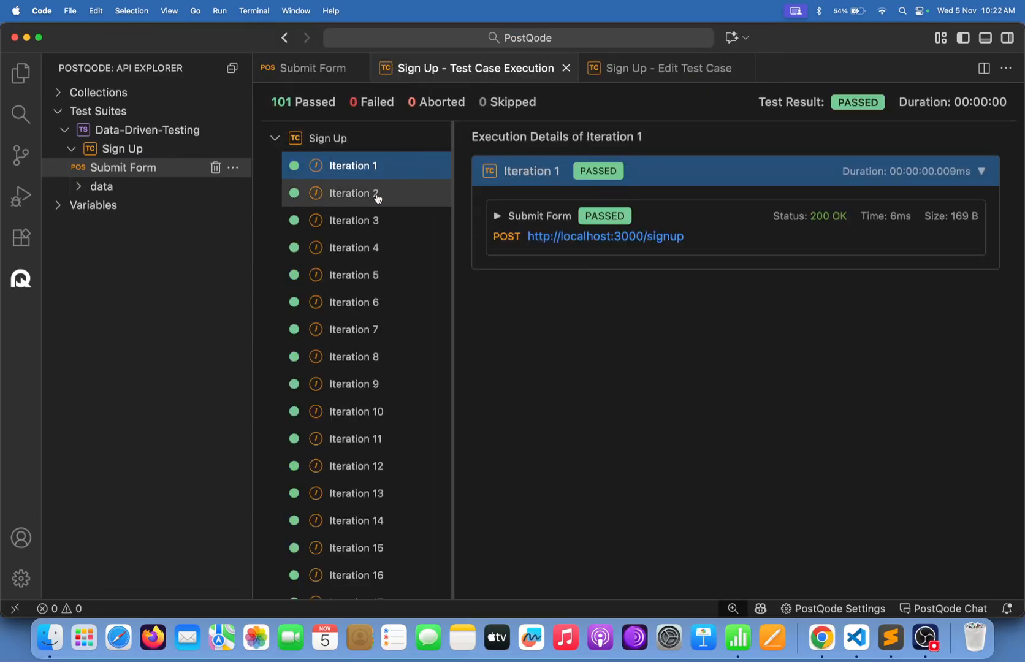
Review the 101 passing iterations, including the details of Iteration 101.
{"action": "scroll", "coordinate": [352, 485], "scroll_direction": "down", "scroll_amount": 15}
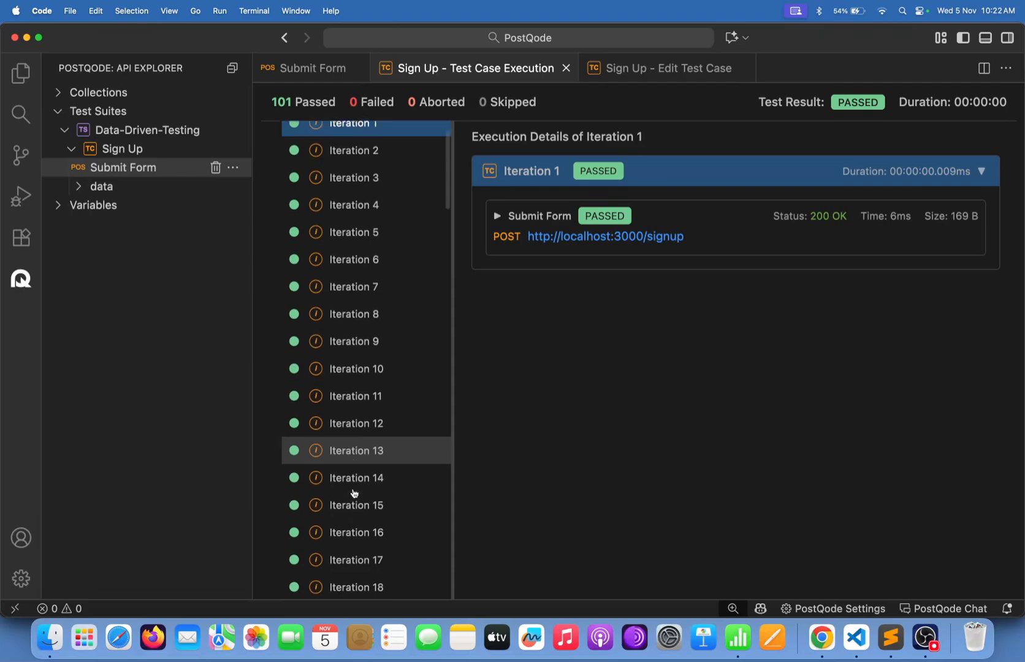
{"action": "scroll", "coordinate": [352, 492], "scroll_direction": "down", "scroll_amount": 15}
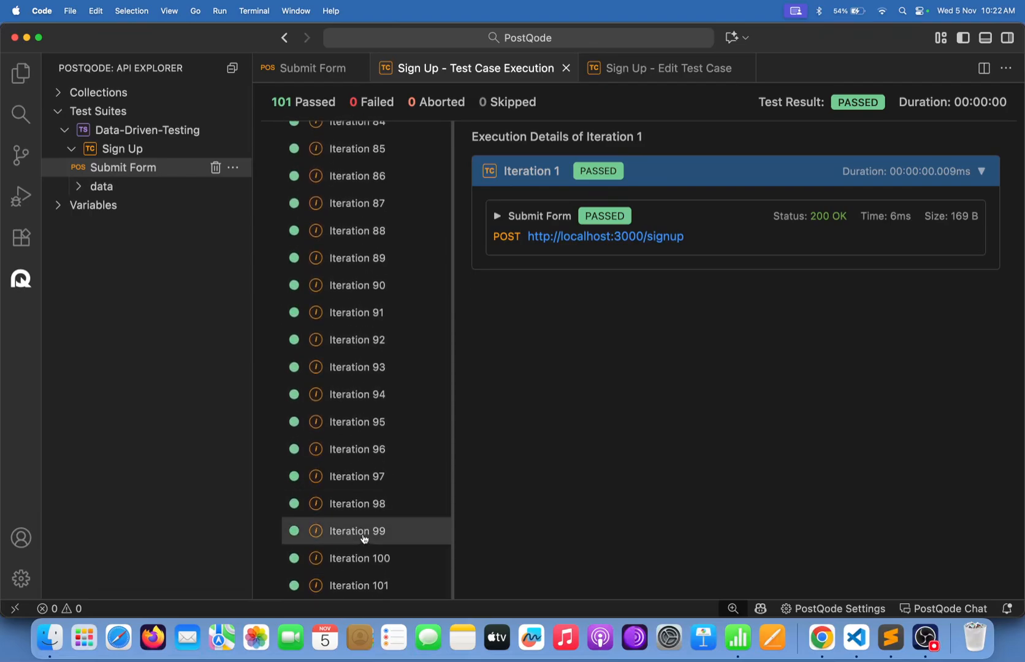
{"action": "left_click", "coordinate": [374, 585]}
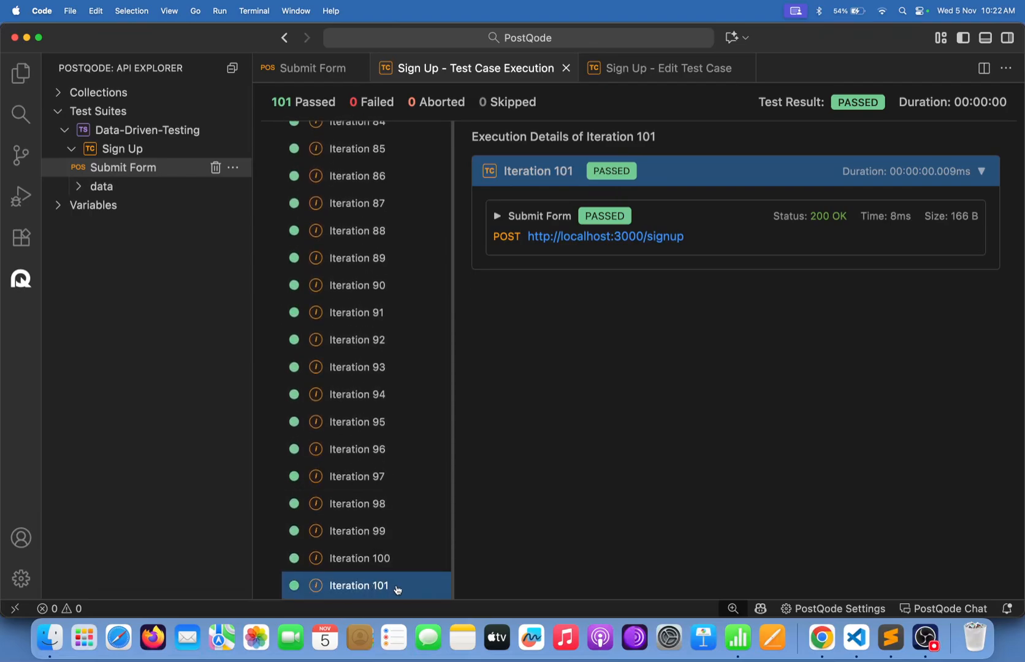
{"action": "scroll", "coordinate": [396, 588], "scroll_direction": "up", "scroll_amount": 20}
{"action": "scroll", "coordinate": [396, 589], "scroll_direction": "up", "scroll_amount": 5}
{"action": "scroll", "coordinate": [396, 589], "scroll_direction": "down", "scroll_amount": 15}
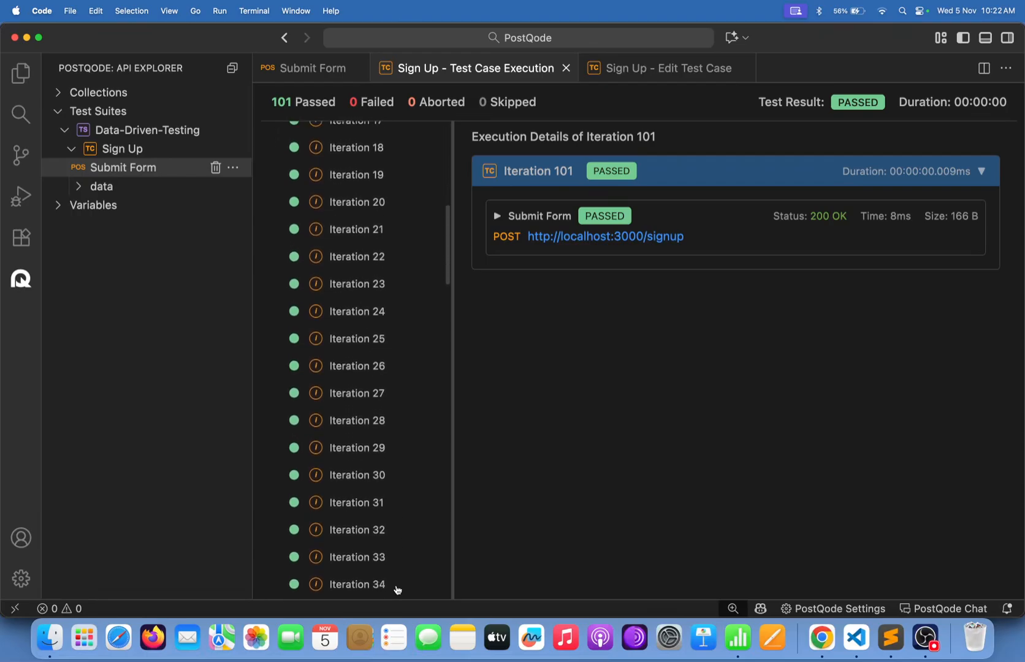
{"action": "scroll", "coordinate": [396, 590], "scroll_direction": "down", "scroll_amount": 15}
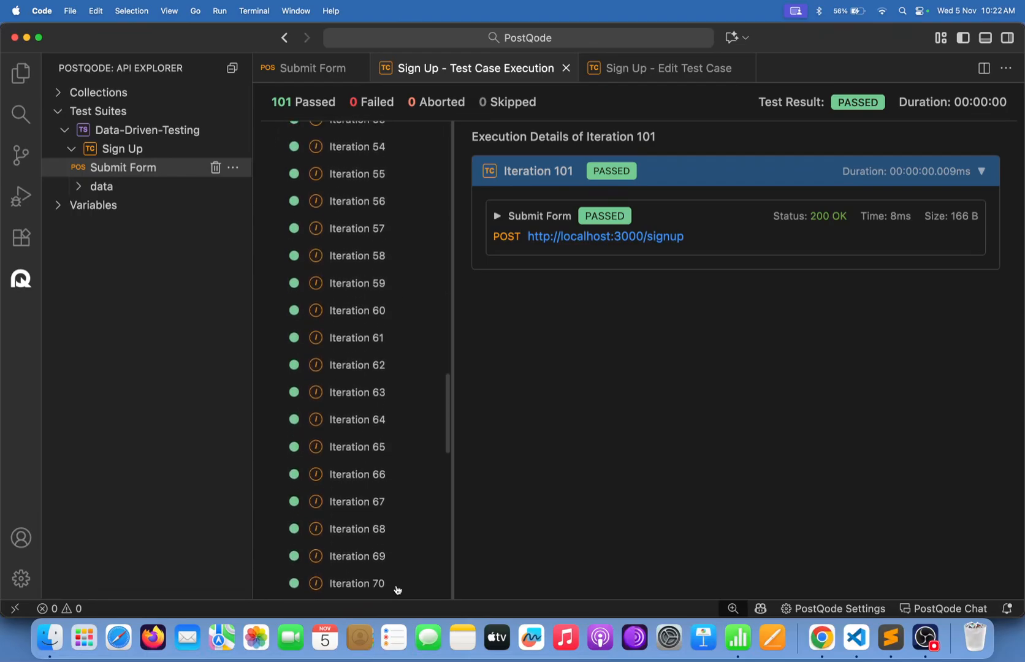
{"action": "scroll", "coordinate": [395, 589], "scroll_direction": "up", "scroll_amount": 20}
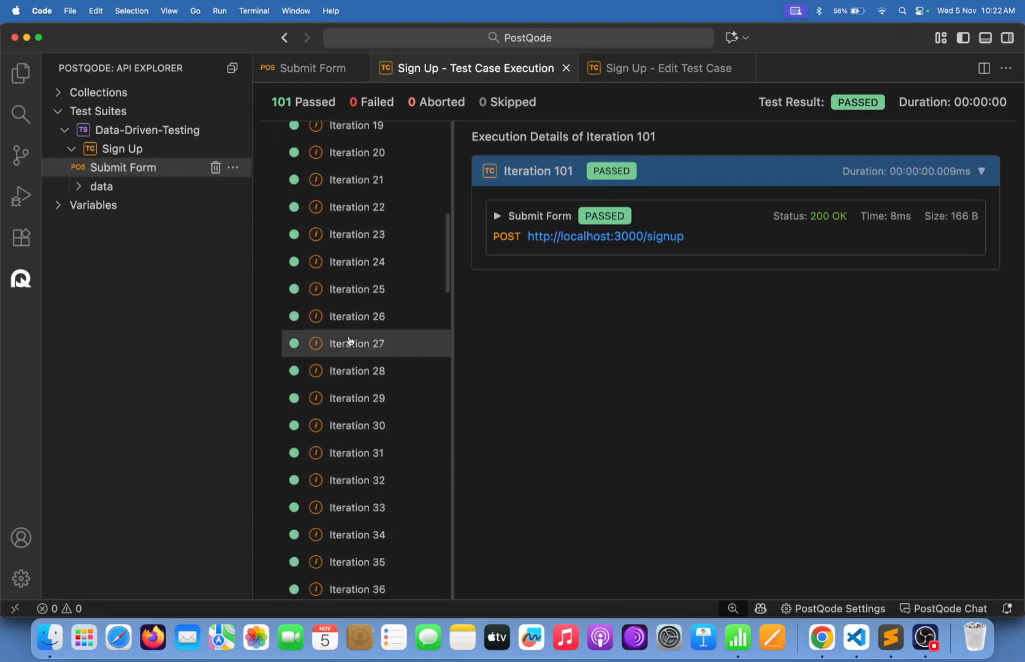
Inspect Iteration 1's Submit Form request-body name fields and its registered-successfully response.
{"action": "left_click", "coordinate": [336, 164]}
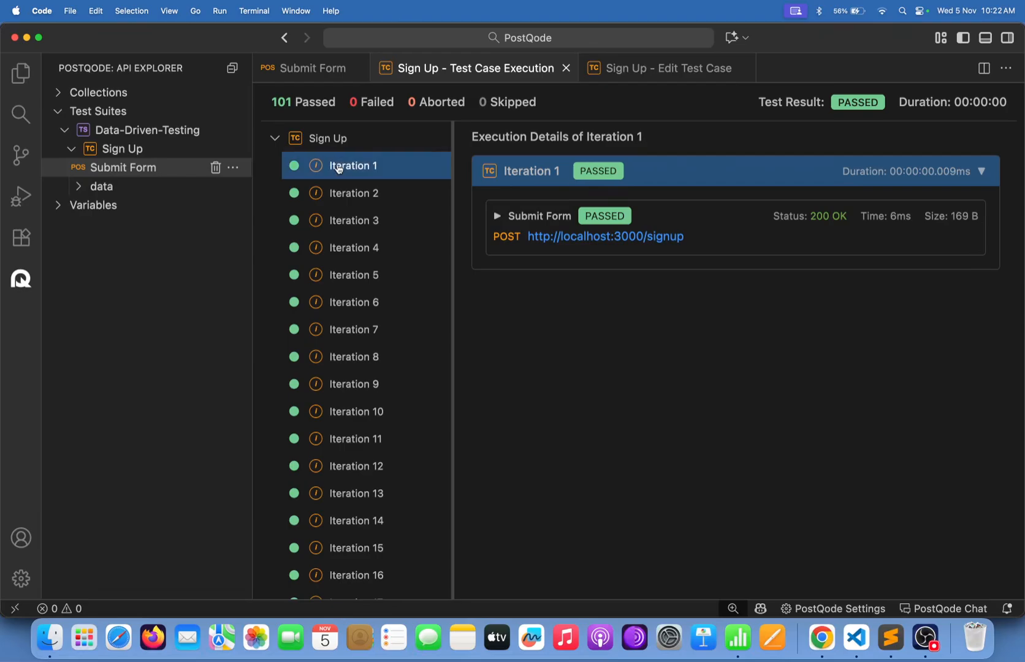
{"action": "left_click", "coordinate": [724, 226]}
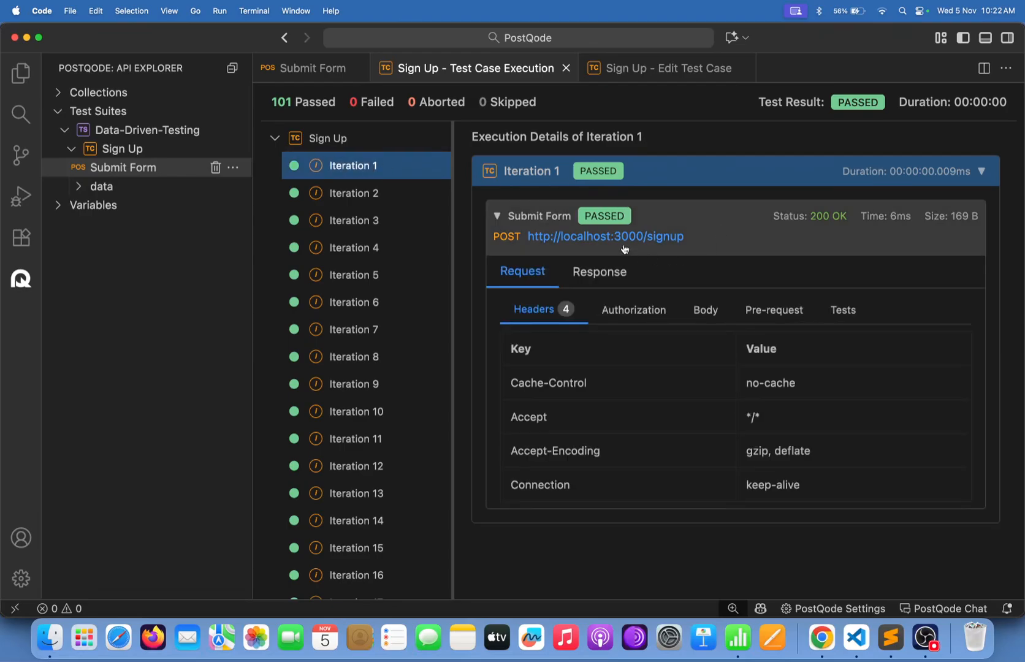
{"action": "left_click", "coordinate": [706, 310]}
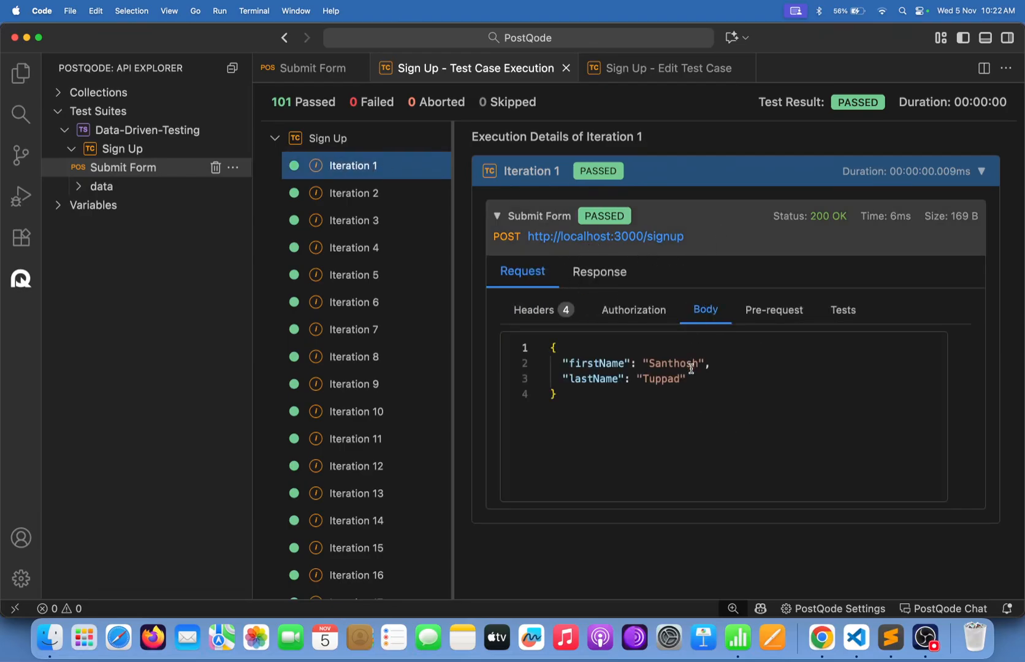
{"action": "left_click_drag", "start_coordinate": [694, 378], "coordinate": [576, 363]}
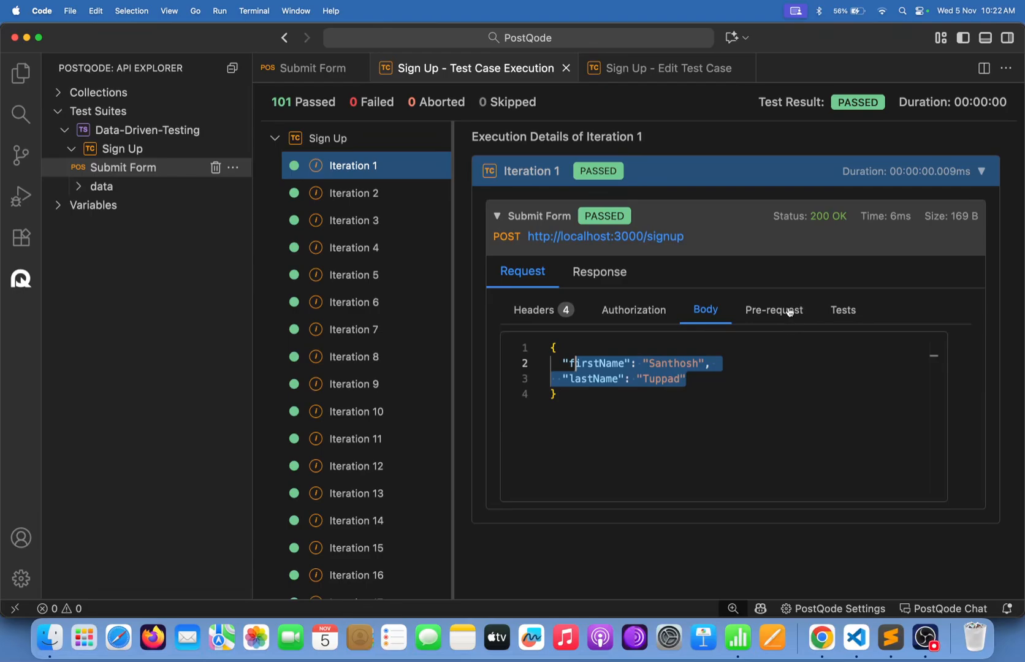
{"action": "left_click", "coordinate": [592, 273]}
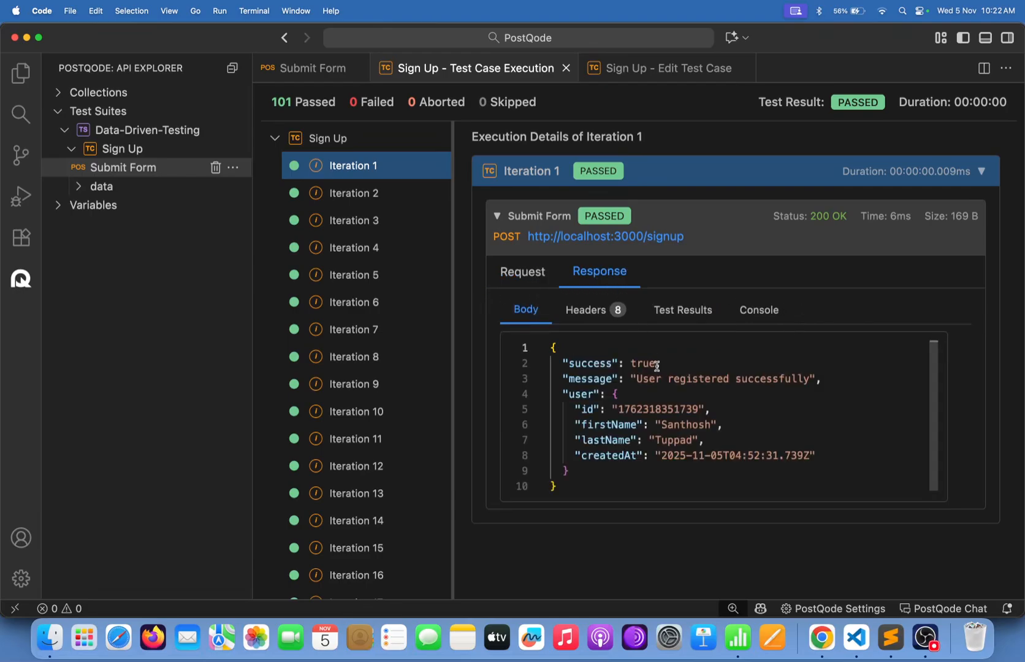
{"action": "left_click_drag", "start_coordinate": [662, 378], "coordinate": [742, 378]}
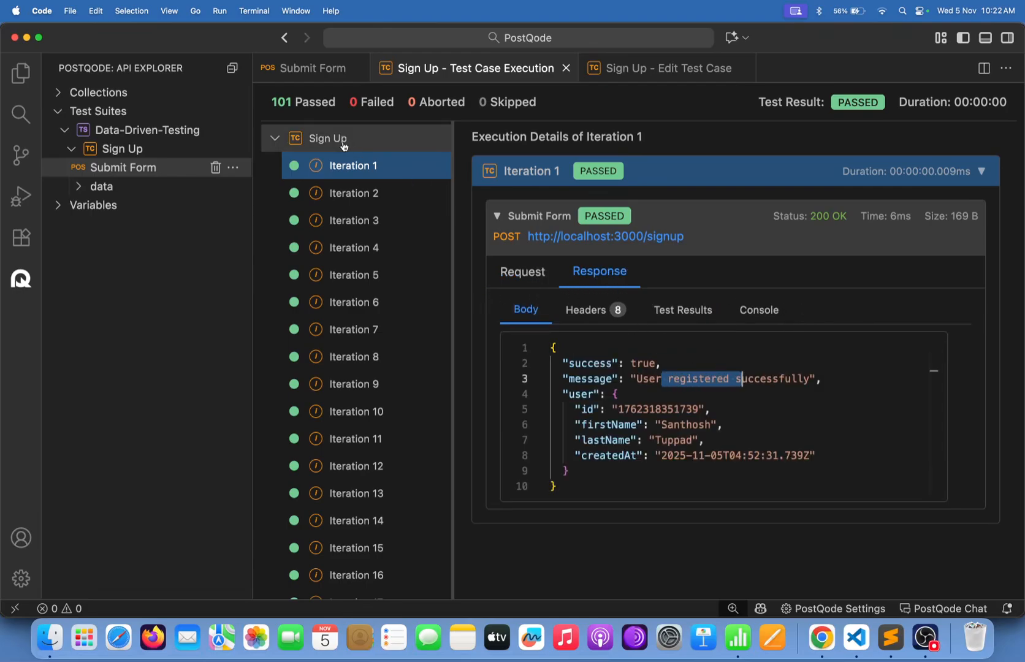
Confirm Iteration 2 sent firstName Ant and lastName Magpie, matching the CSV in Numbers.
{"action": "left_click", "coordinate": [358, 200]}
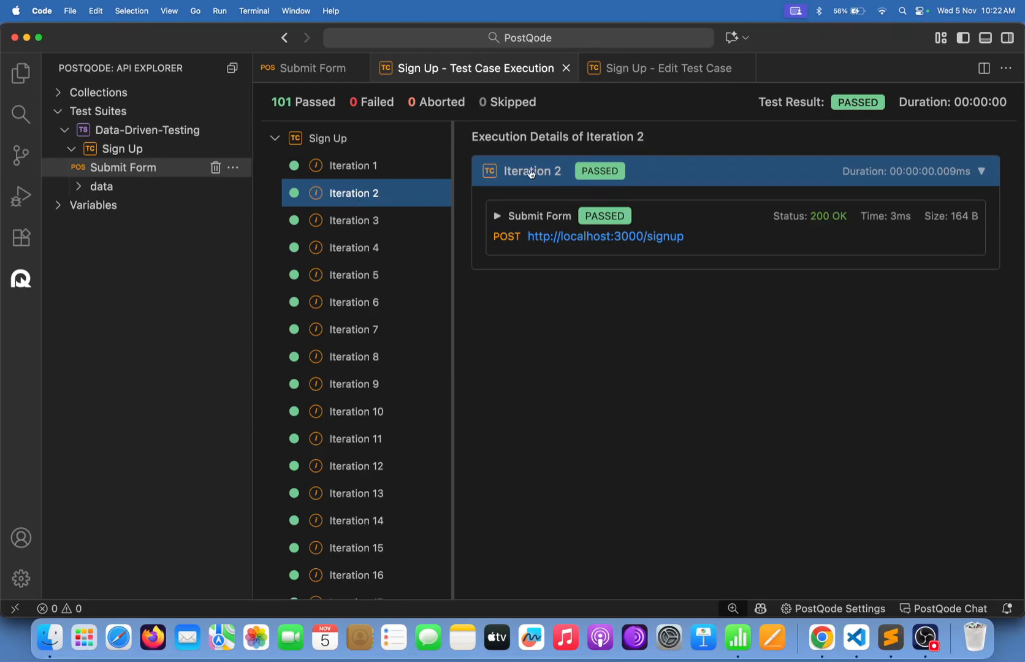
{"action": "left_click", "coordinate": [664, 232]}
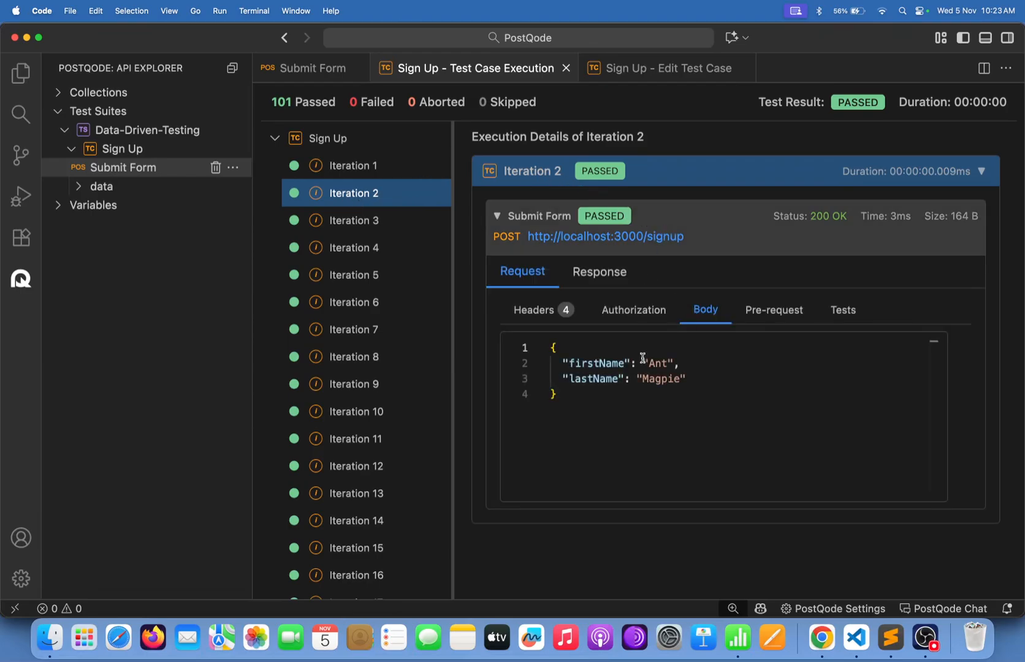
{"action": "left_click_drag", "start_coordinate": [637, 363], "coordinate": [700, 389]}
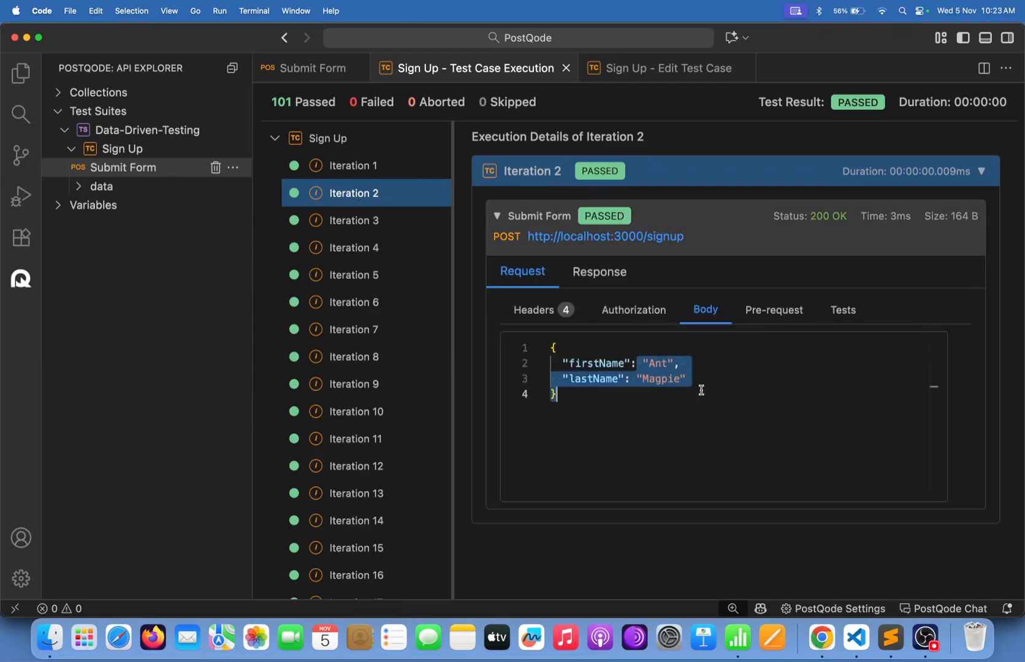
{"action": "left_click", "coordinate": [700, 389]}
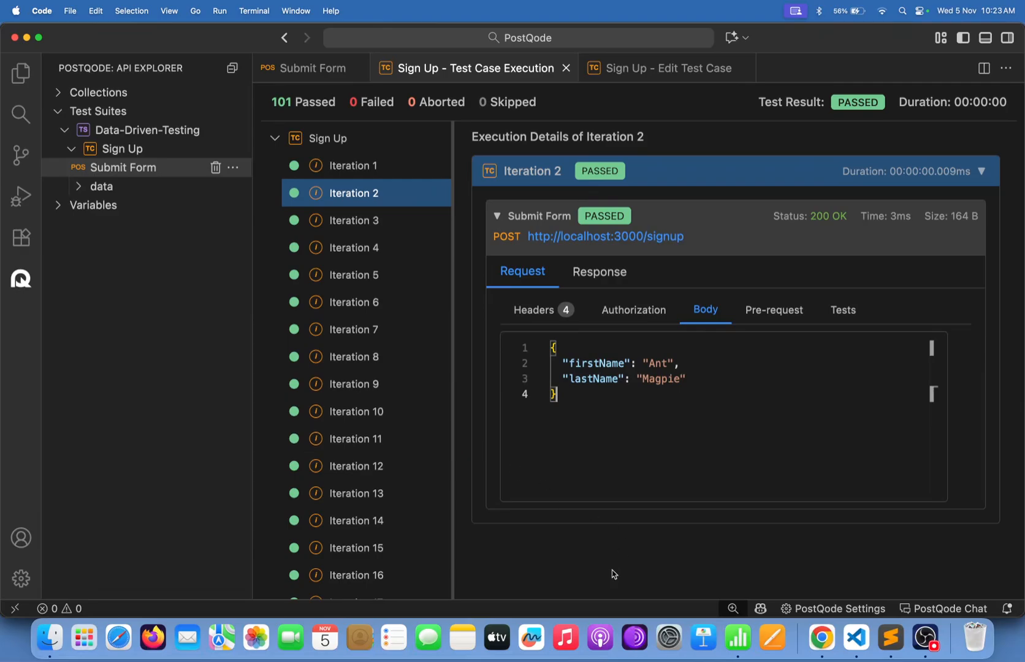
{"action": "left_click", "coordinate": [737, 637]}
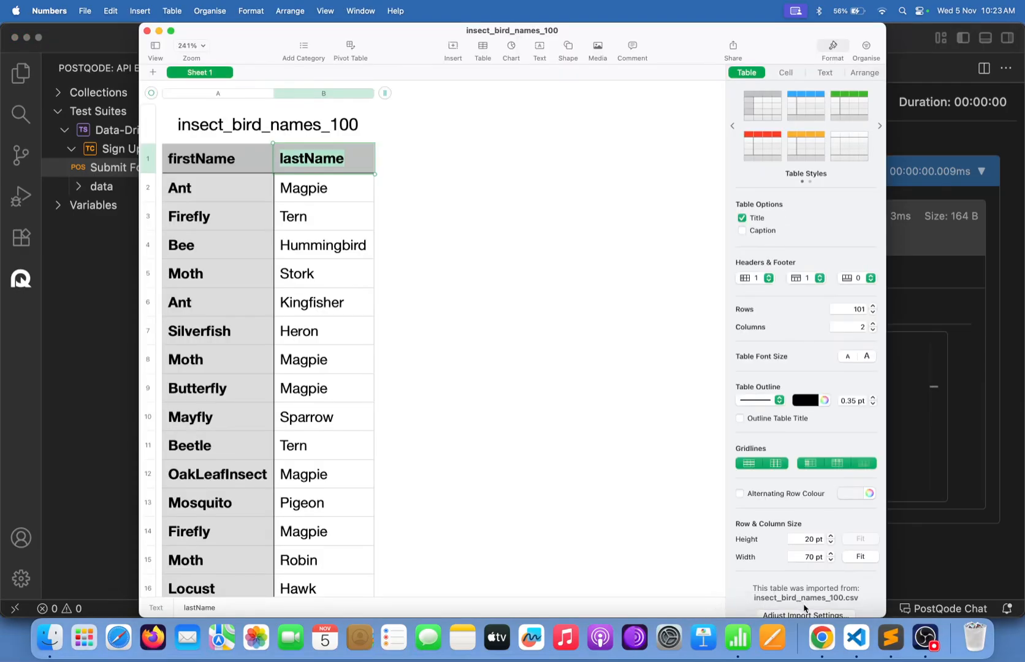
{"action": "left_click", "coordinate": [942, 452]}
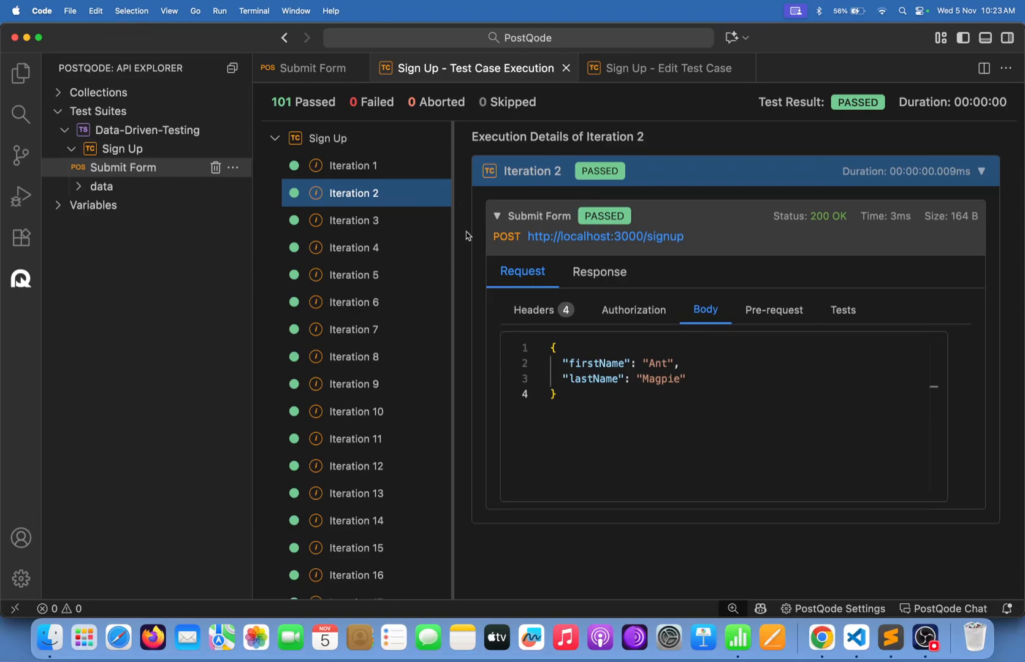
{"action": "left_click", "coordinate": [591, 428]}
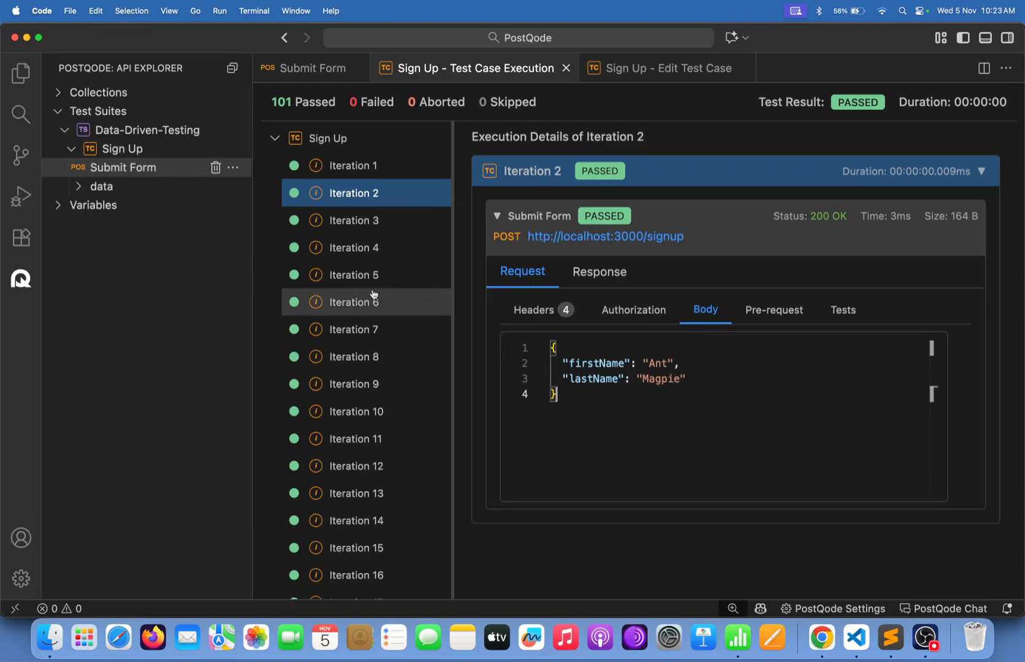
Open the Submitted List from the Sign Up form and scroll through its 101 submissions.
{"action": "left_click", "coordinate": [822, 637]}
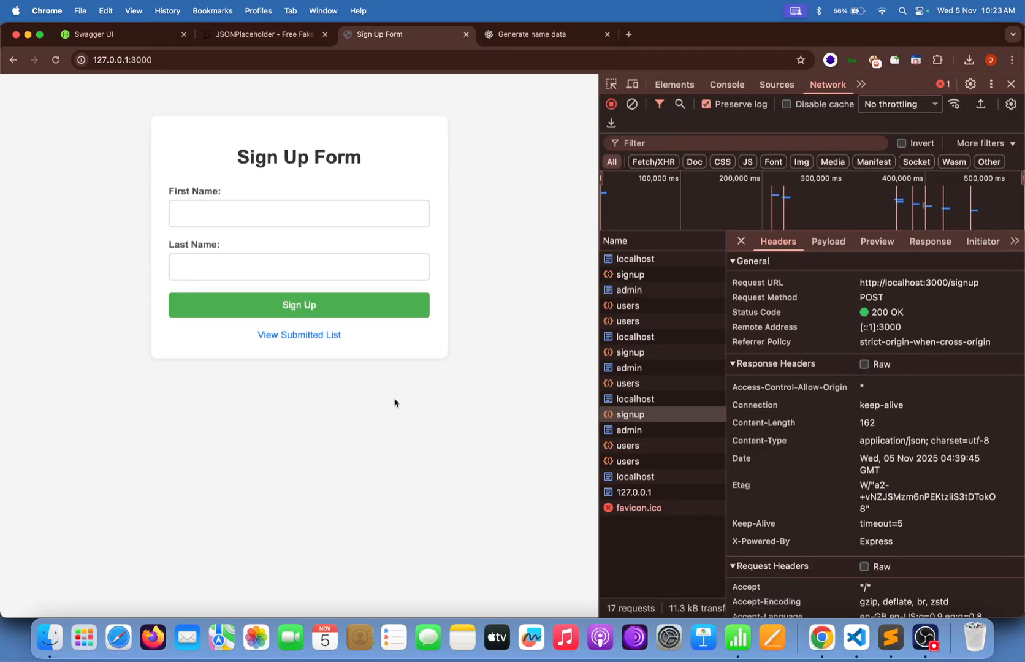
{"action": "left_click", "coordinate": [308, 337]}
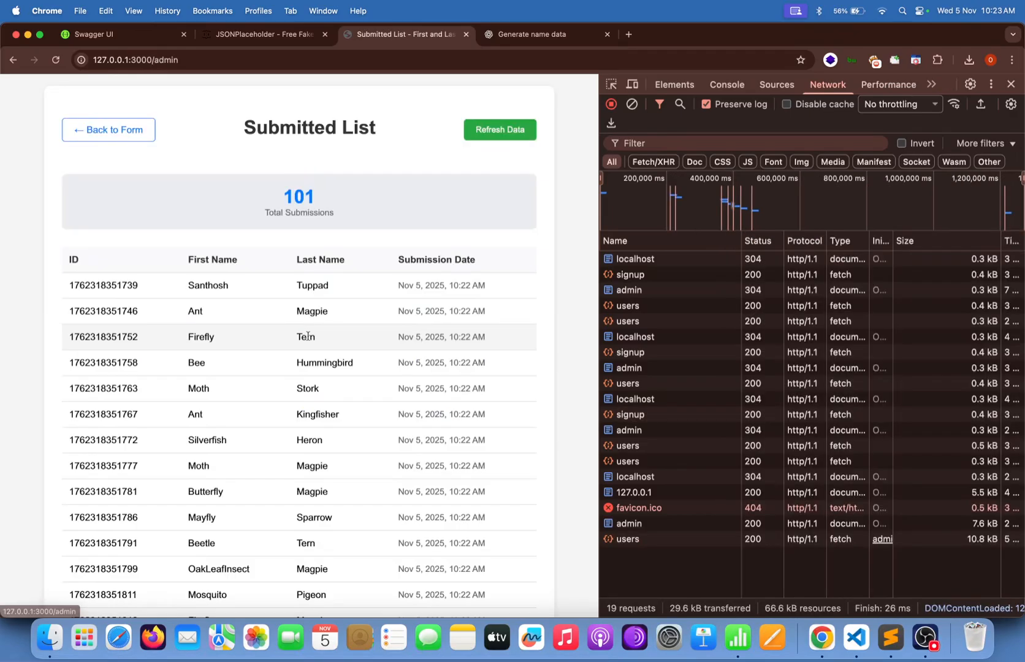
{"action": "scroll", "coordinate": [301, 465], "scroll_direction": "down", "scroll_amount": 15}
{"action": "scroll", "coordinate": [314, 467], "scroll_direction": "down", "scroll_amount": 20}
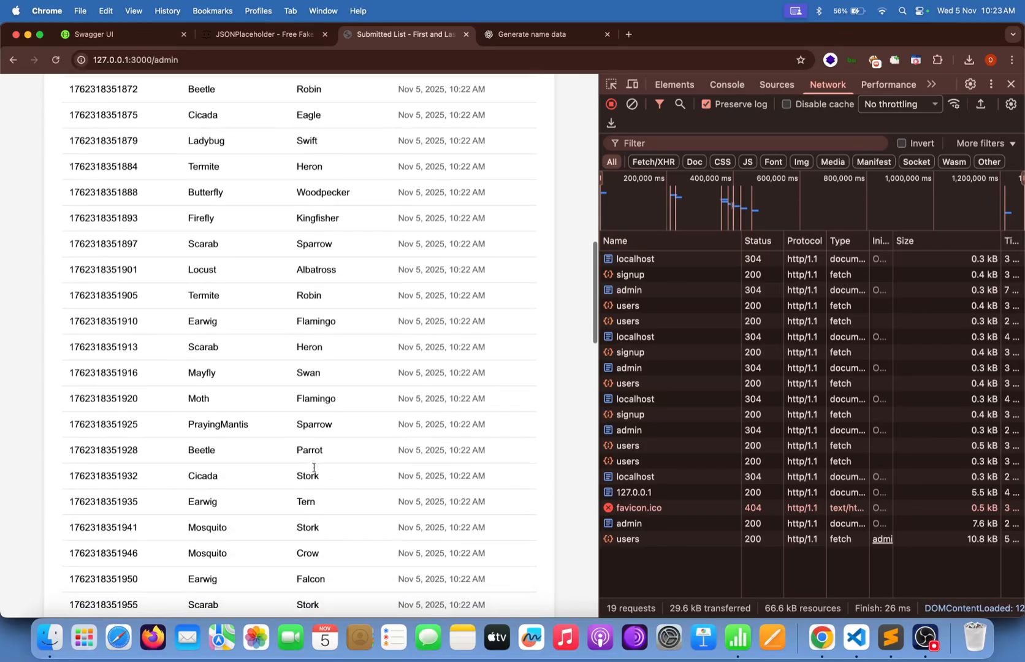
{"action": "scroll", "coordinate": [313, 470], "scroll_direction": "down", "scroll_amount": 2}
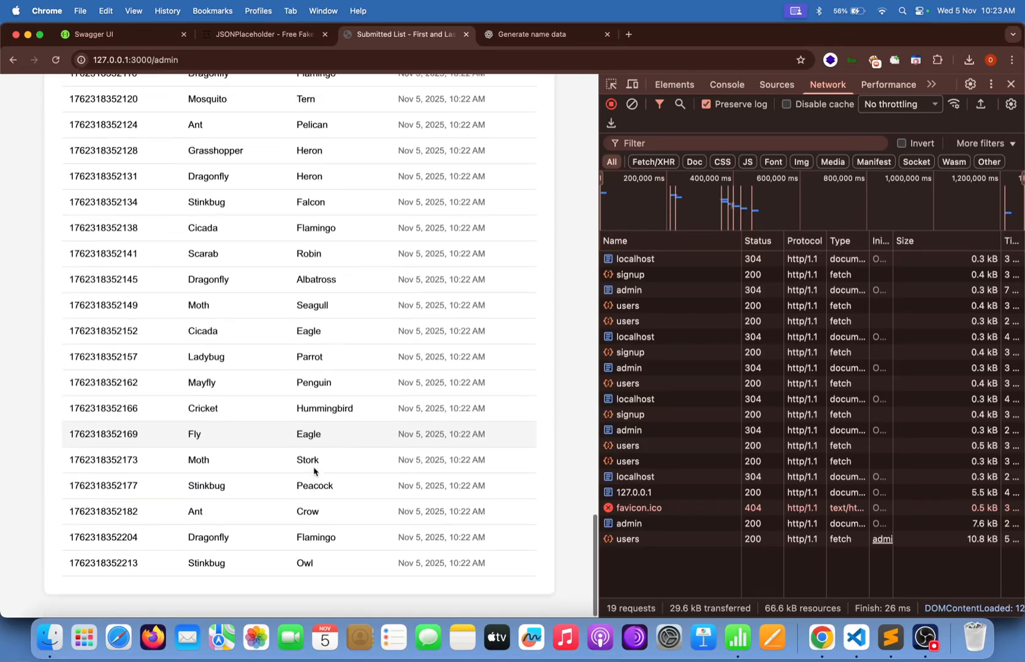
{"action": "scroll", "coordinate": [314, 468], "scroll_direction": "up", "scroll_amount": 20}
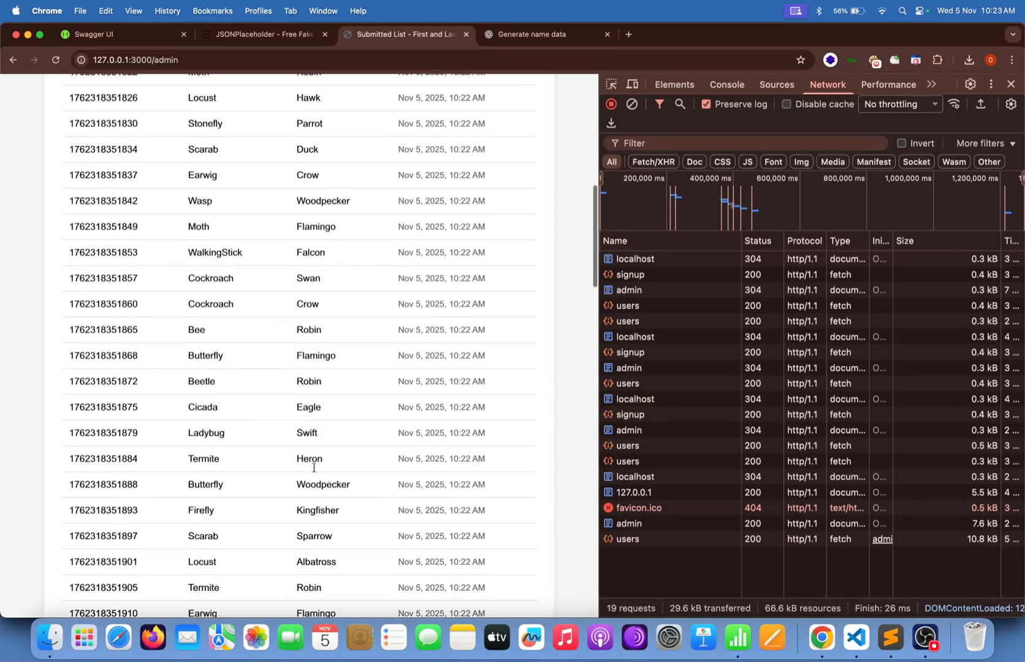